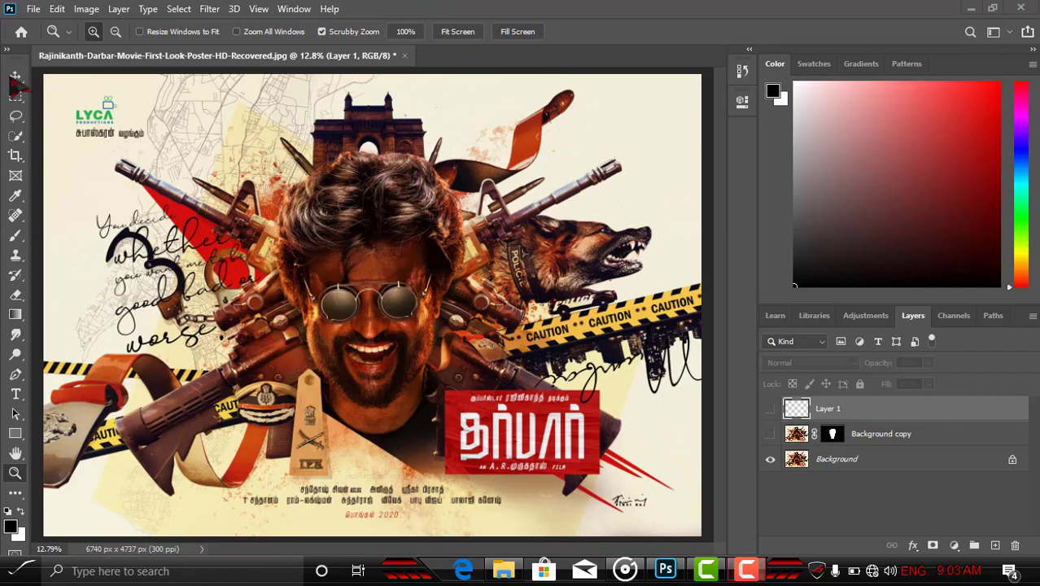
- Zoom in to inspect the poster's glasses, nose and mouth
{"action": "left_click_drag", "start_coordinate": [360, 362], "coordinate": [415, 343]}
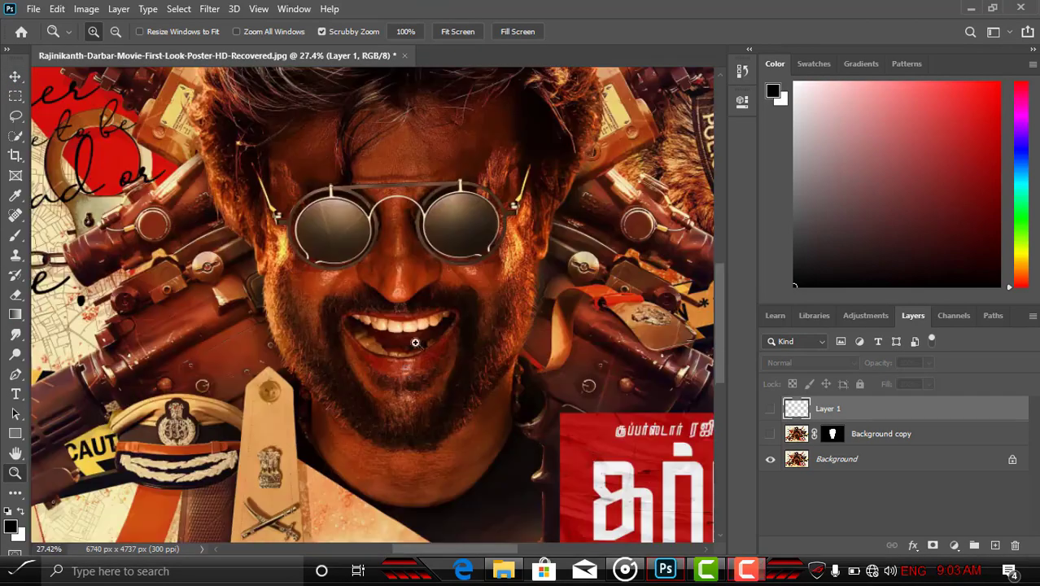
{"action": "scroll", "coordinate": [411, 338], "scroll_direction": "up", "scroll_amount": 3}
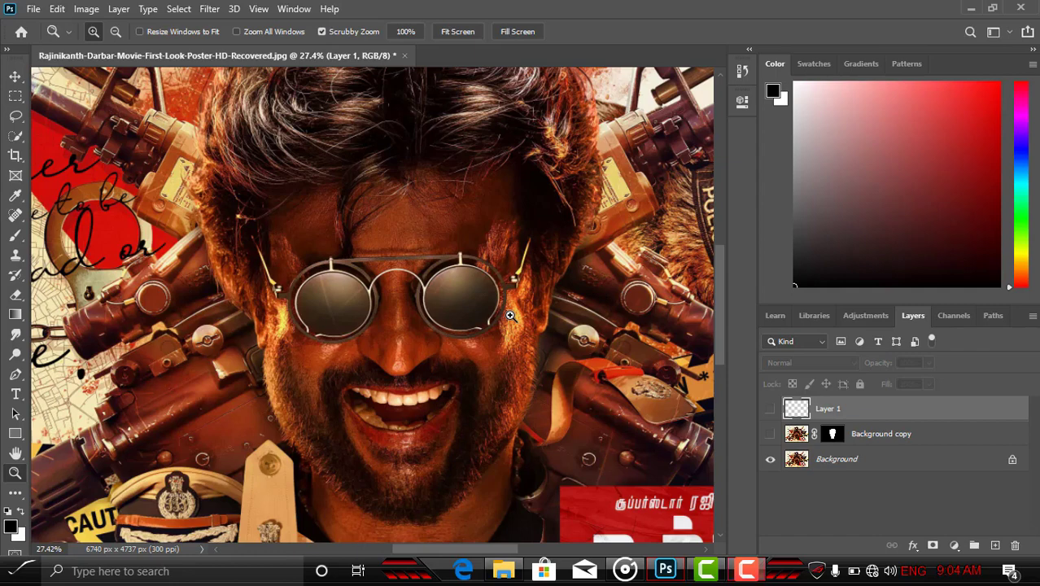
{"action": "left_click", "coordinate": [15, 76]}
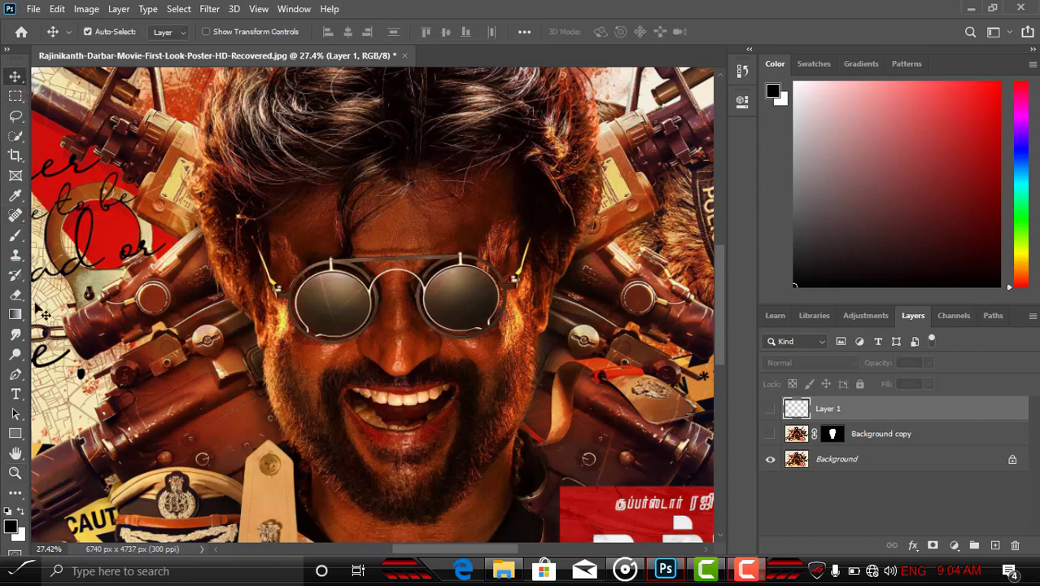
{"action": "left_click", "coordinate": [15, 473]}
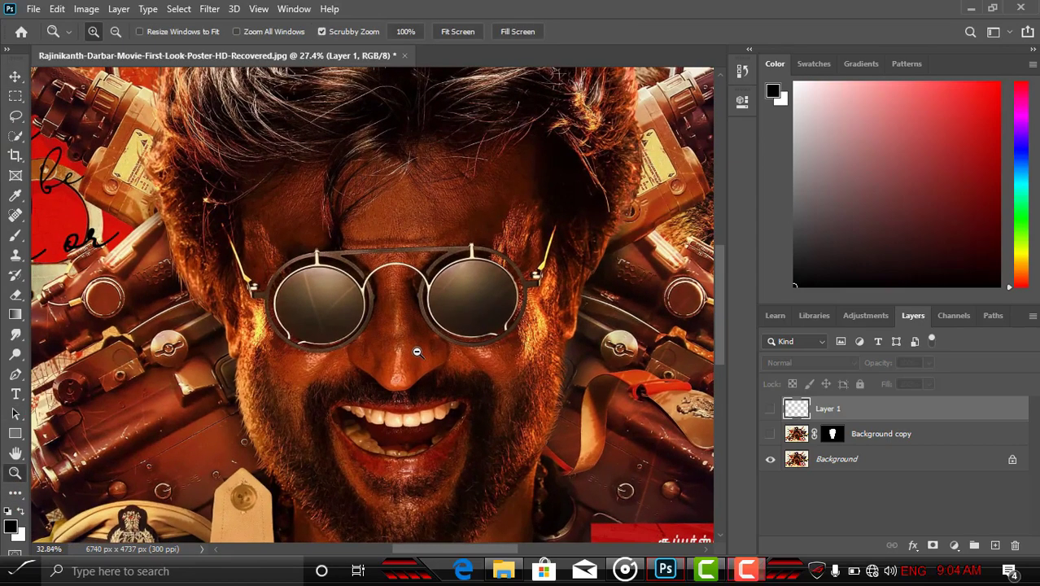
{"action": "mouse_move", "coordinate": [401, 298]}
{"action": "left_mouse_down"}
{"action": "mouse_move", "coordinate": [400, 376]}
{"action": "mouse_move", "coordinate": [465, 325]}
{"action": "left_mouse_up"}
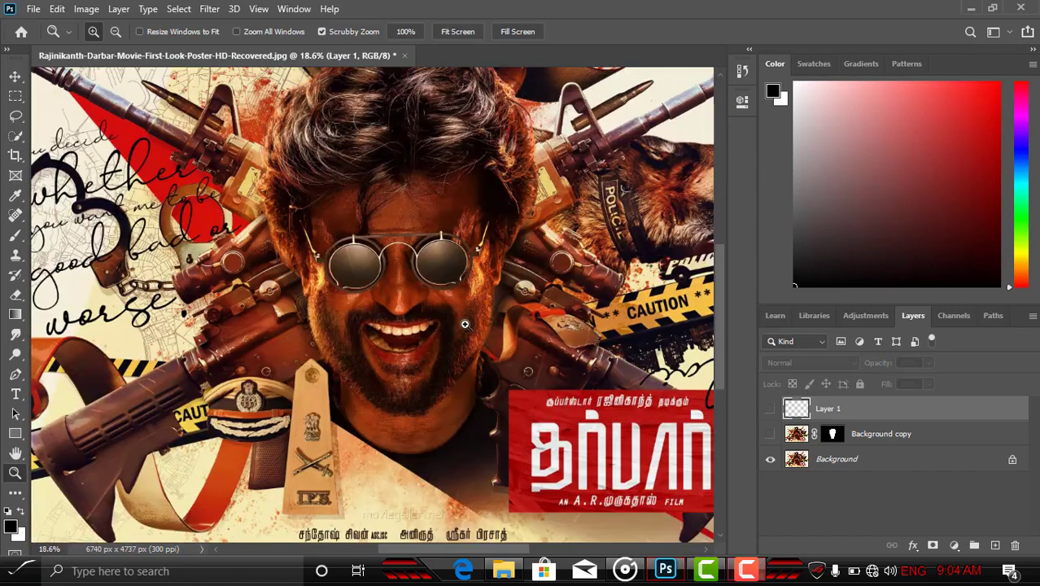
{"action": "scroll", "coordinate": [465, 325], "scroll_direction": "up", "scroll_amount": 3}
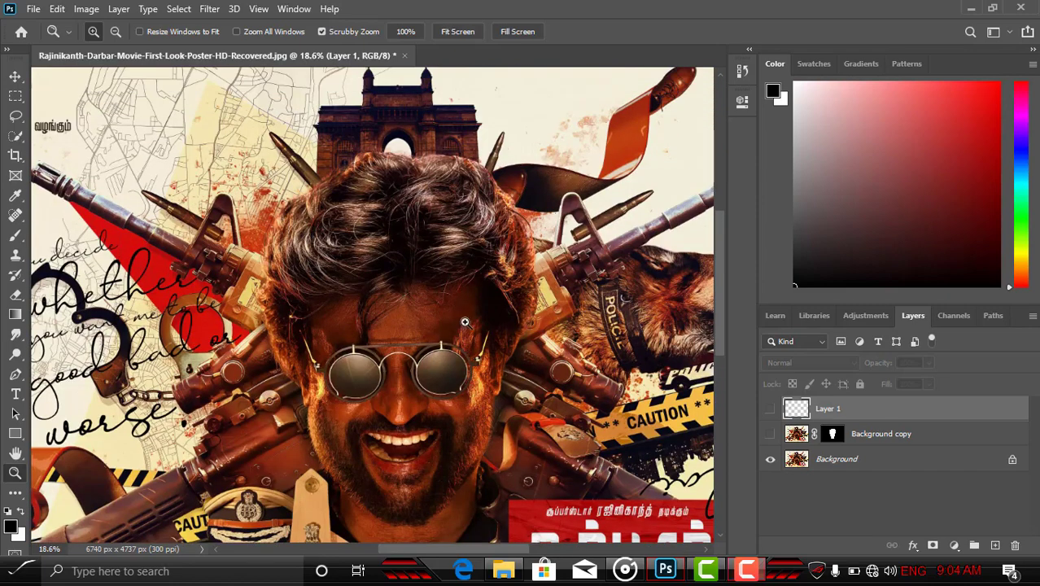
{"action": "scroll", "coordinate": [466, 326], "scroll_direction": "down", "scroll_amount": 3}
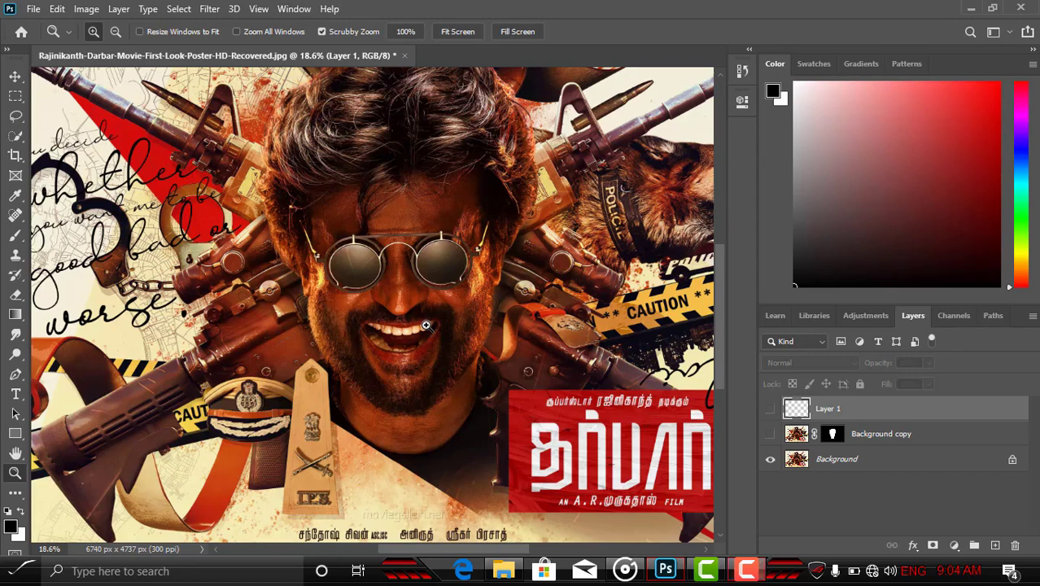
{"action": "left_click_drag", "start_coordinate": [424, 326], "coordinate": [847, 387]}
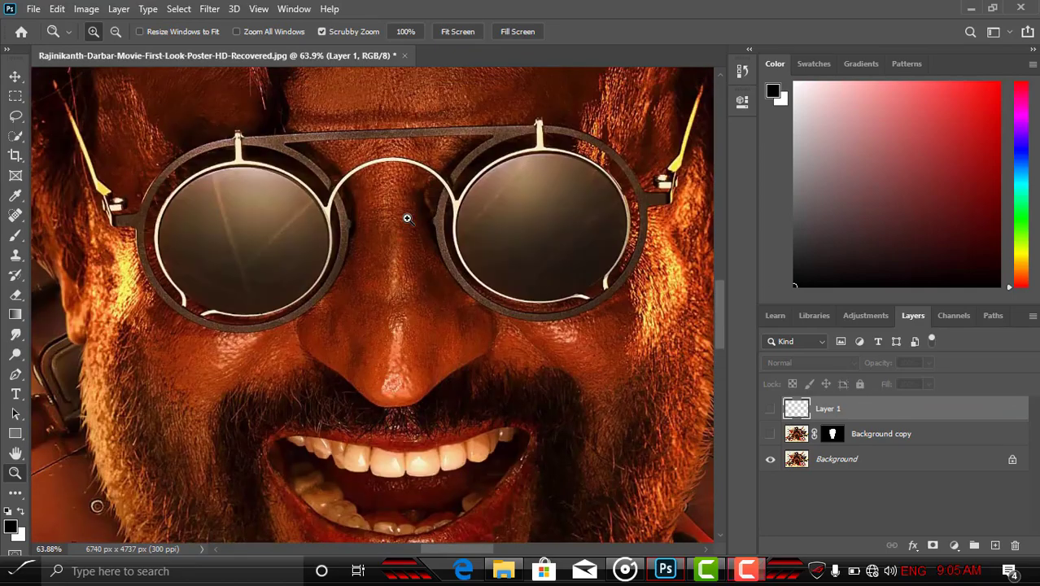
{"action": "mouse_move", "coordinate": [398, 253]}
{"action": "left_mouse_down"}
{"action": "mouse_move", "coordinate": [397, 348]}
{"action": "mouse_move", "coordinate": [326, 350]}
{"action": "left_mouse_up"}
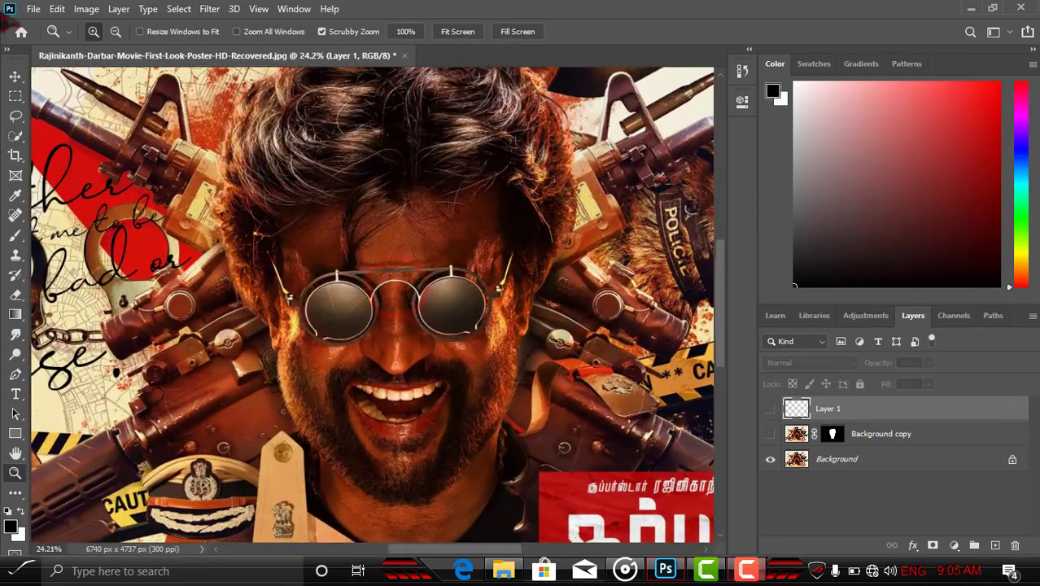
- Switch between the Move and Quick Selection tools while scrolling around the poster
{"action": "left_click", "coordinate": [13, 75]}
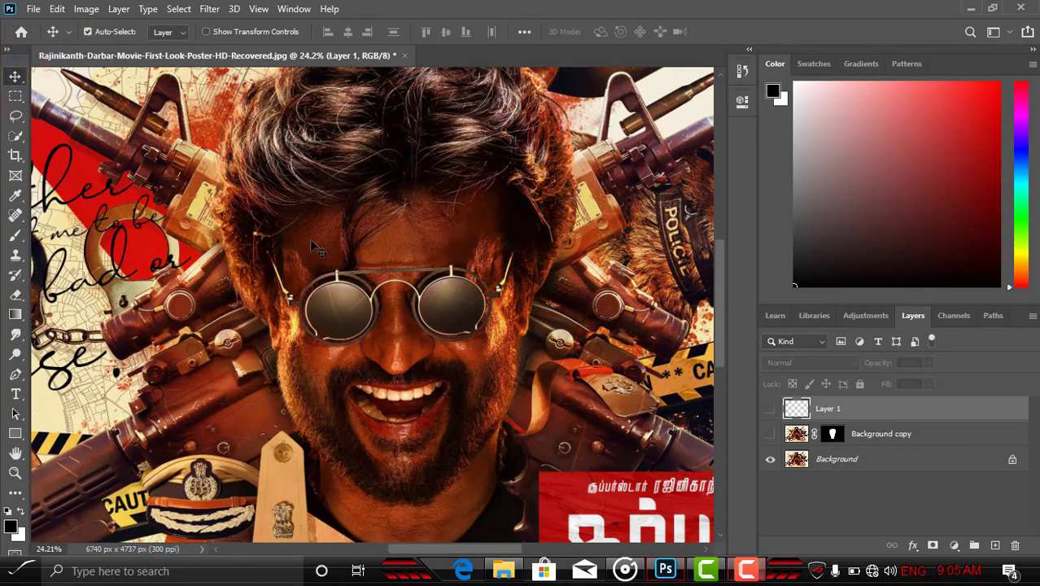
{"action": "scroll", "coordinate": [312, 244], "scroll_direction": "up", "scroll_amount": 2}
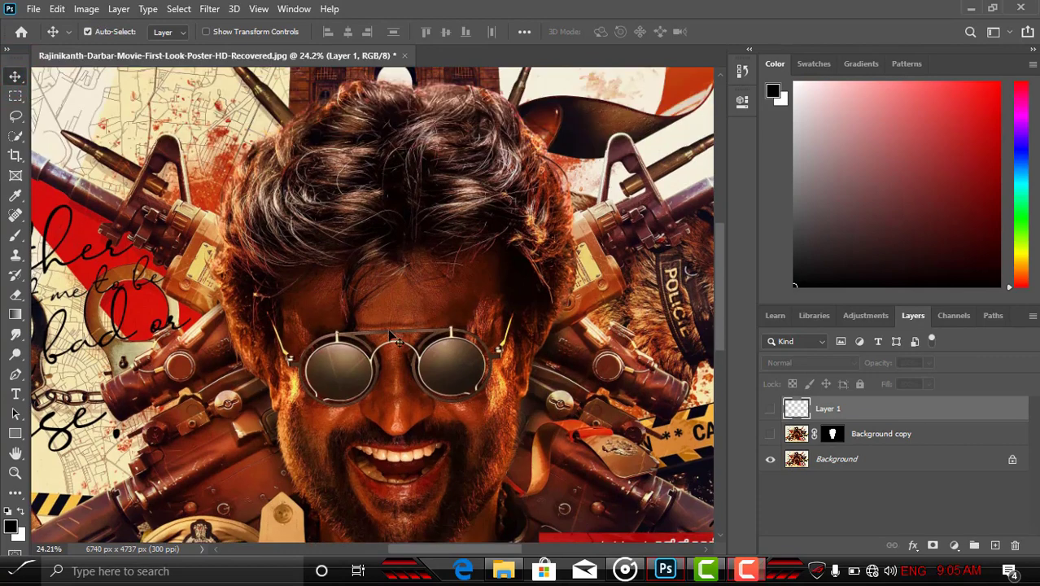
{"action": "scroll", "coordinate": [457, 463], "scroll_direction": "down", "scroll_amount": 3}
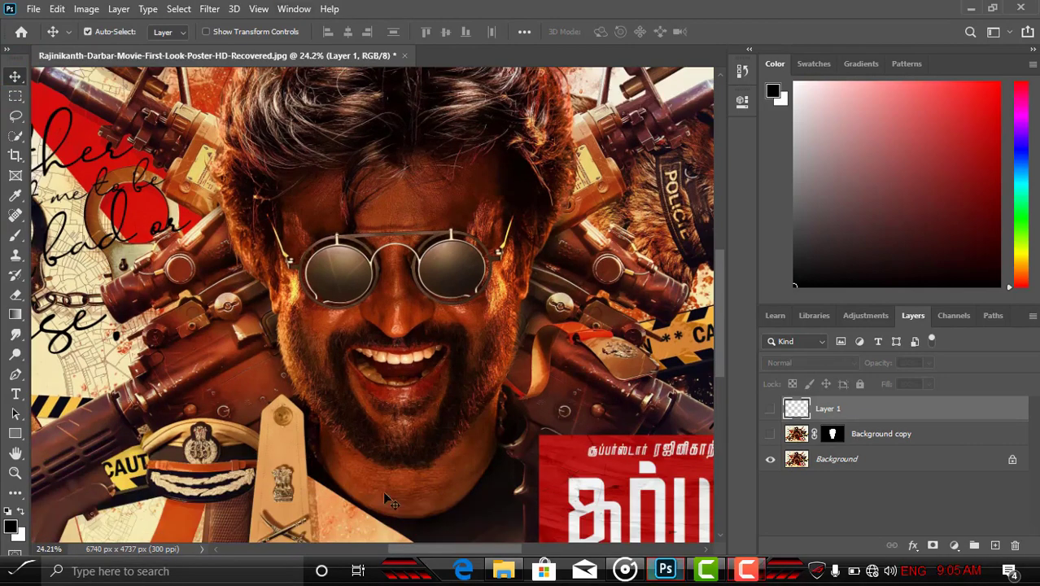
{"action": "scroll", "coordinate": [364, 377], "scroll_direction": "up", "scroll_amount": 2}
{"action": "scroll", "coordinate": [183, 277], "scroll_direction": "up", "scroll_amount": 1}
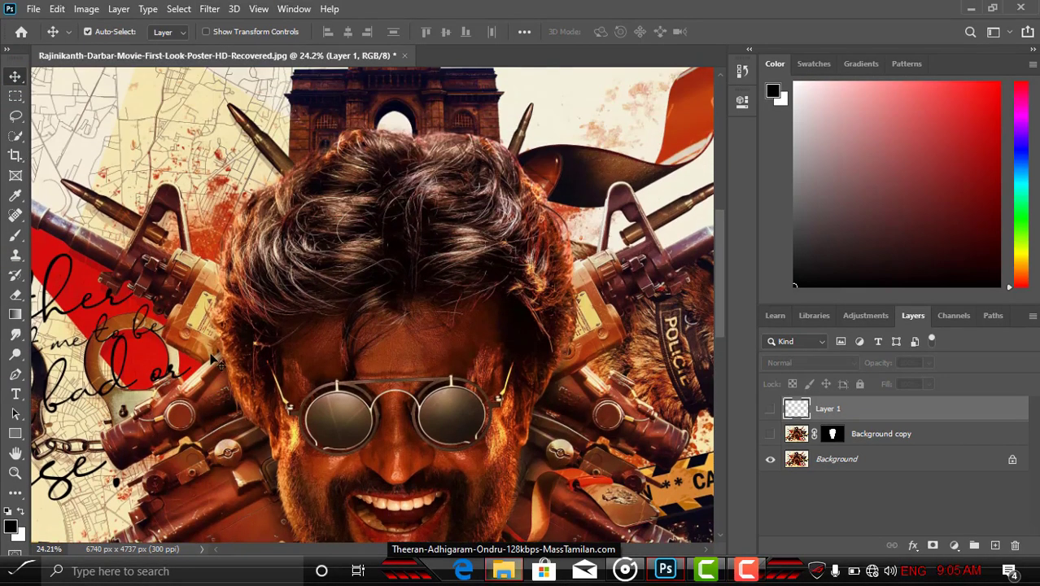
{"action": "scroll", "coordinate": [220, 362], "scroll_direction": "down", "scroll_amount": 1}
{"action": "left_click", "coordinate": [15, 135]}
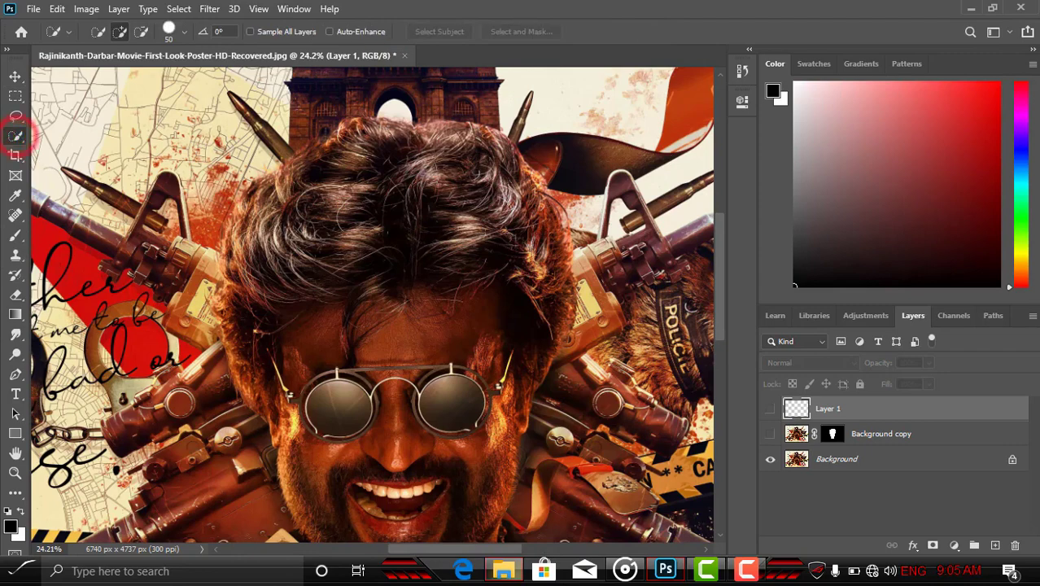
{"action": "scroll", "coordinate": [570, 521], "scroll_direction": "down", "scroll_amount": 2}
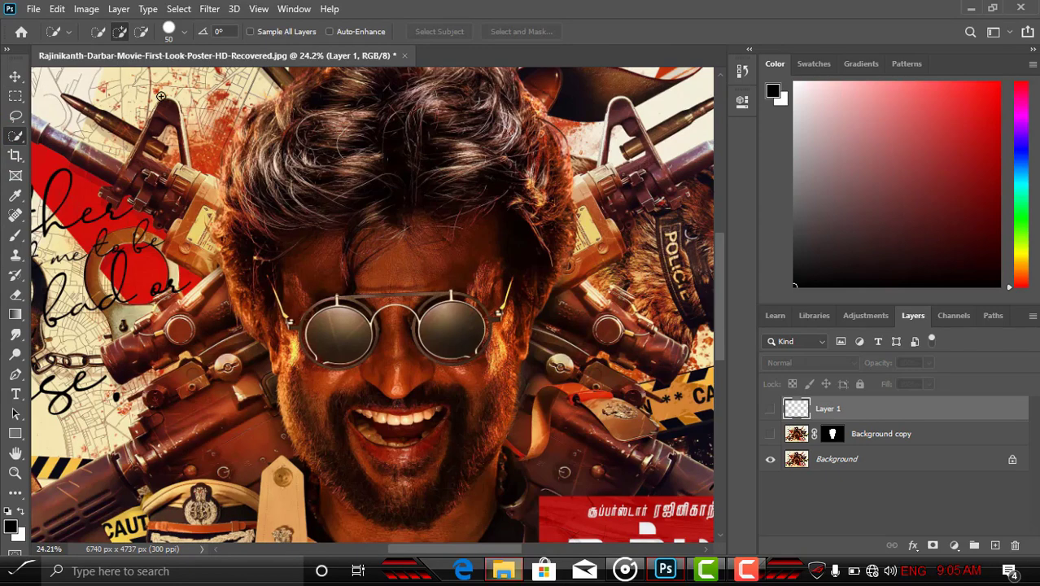
{"action": "left_click", "coordinate": [14, 76]}
{"action": "left_click", "coordinate": [86, 9]}
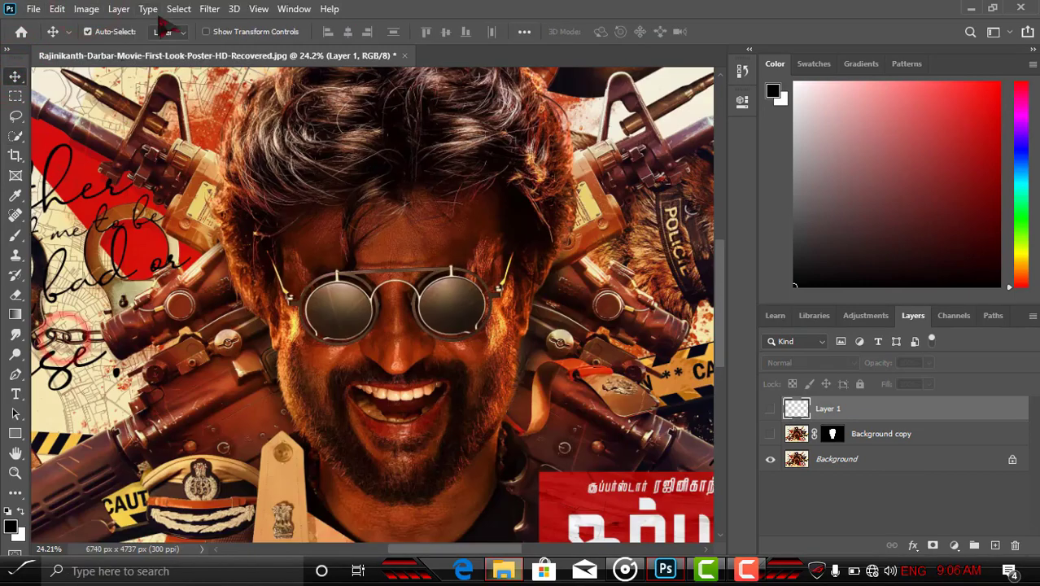
- Set Image Size to 22.167 inches wide at 200 Pixels/Inch
{"action": "left_click", "coordinate": [88, 8]}
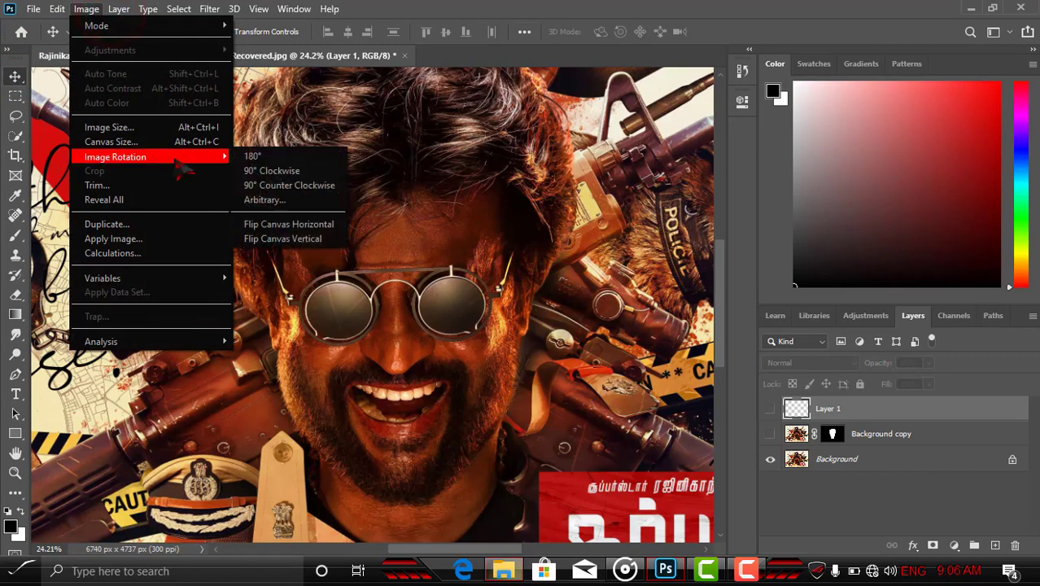
{"action": "key", "text": "Escape"}
{"action": "key", "text": "ctrl+alt+i"}
{"action": "left_click", "coordinate": [609, 170]}
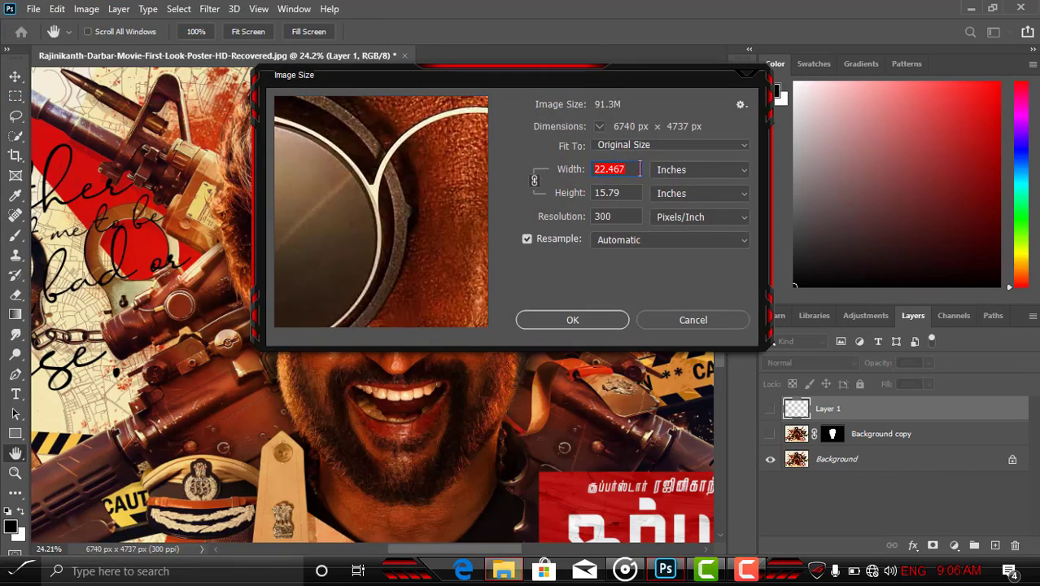
{"action": "type", "text": "22.167"}
{"action": "left_click", "coordinate": [619, 218]}
{"action": "type", "text": "2"}
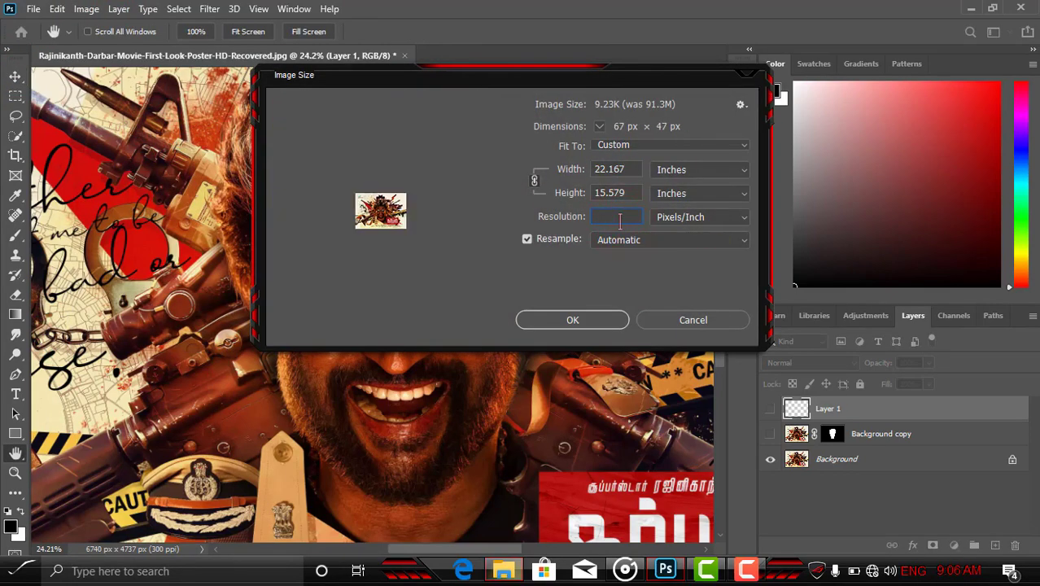
{"action": "type", "text": "00"}
{"action": "key", "text": "Return"}
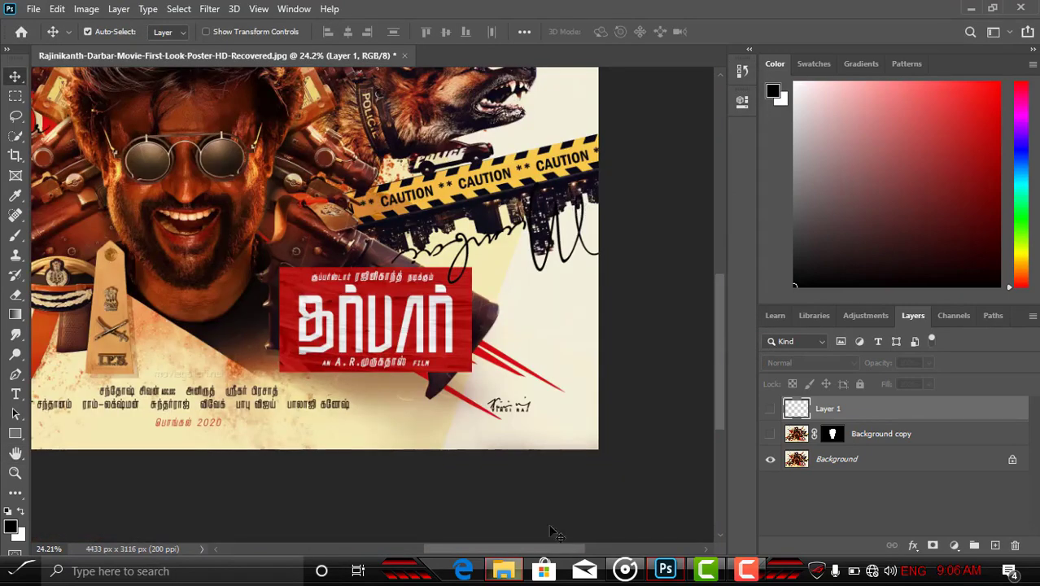
{"action": "left_click", "coordinate": [550, 543]}
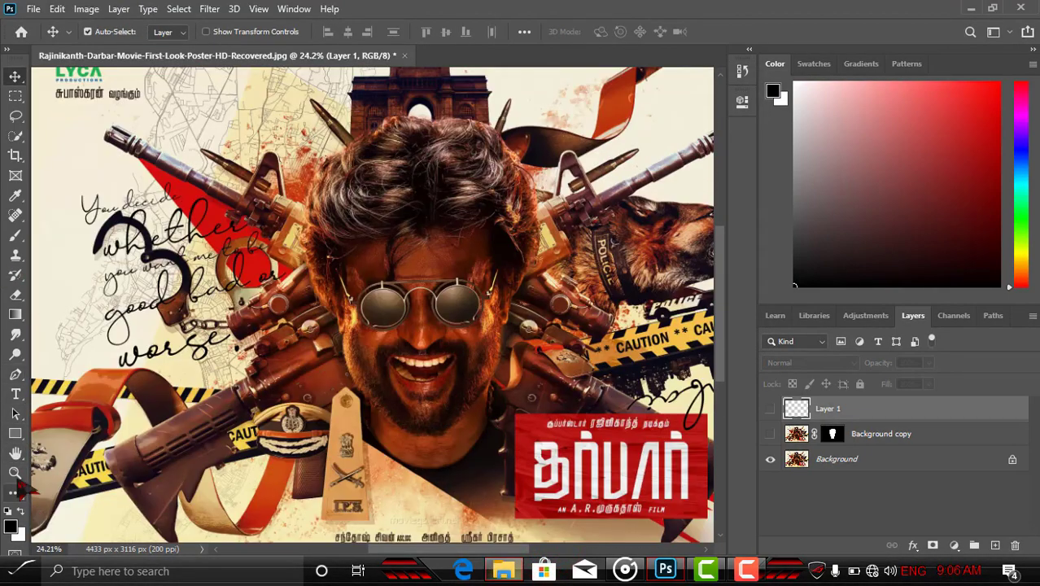
- Zoom in around the face, then return to the Move tool
{"action": "left_click", "coordinate": [14, 472]}
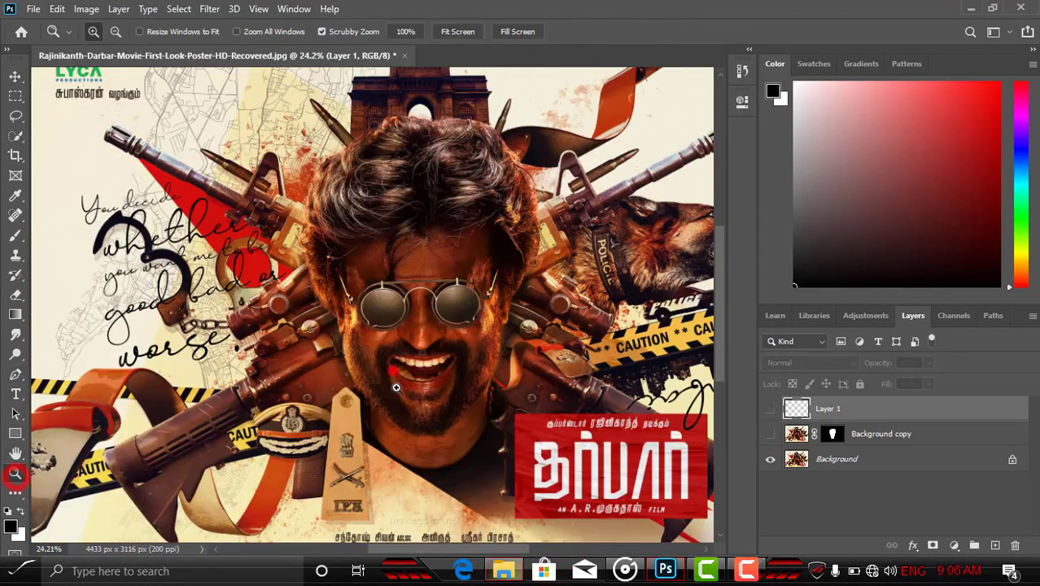
{"action": "mouse_move", "coordinate": [393, 370]}
{"action": "left_mouse_down"}
{"action": "mouse_move", "coordinate": [446, 484]}
{"action": "mouse_move", "coordinate": [440, 405]}
{"action": "left_mouse_up"}
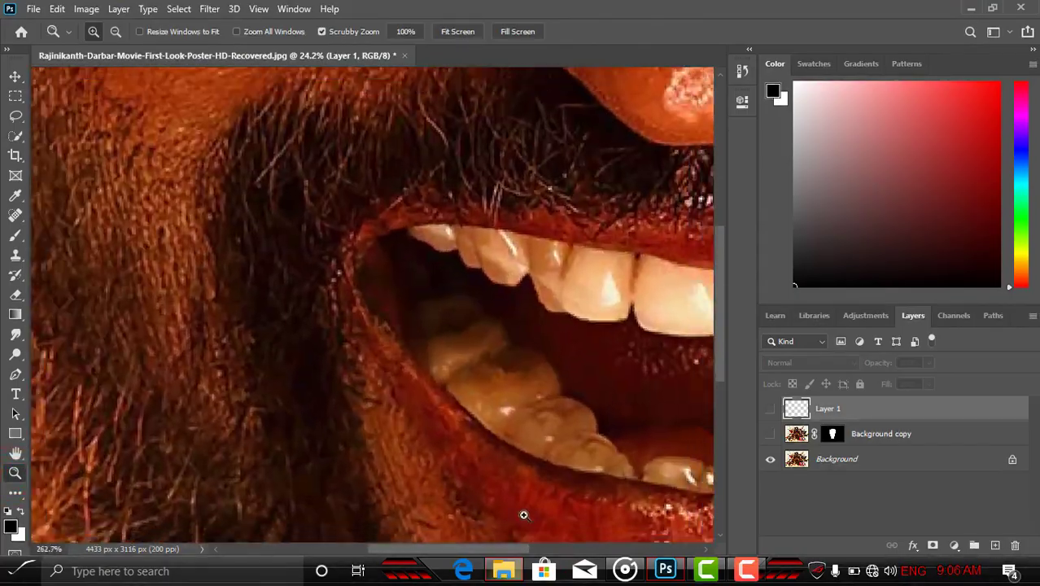
{"action": "scroll", "coordinate": [441, 405], "scroll_direction": "up", "scroll_amount": 3}
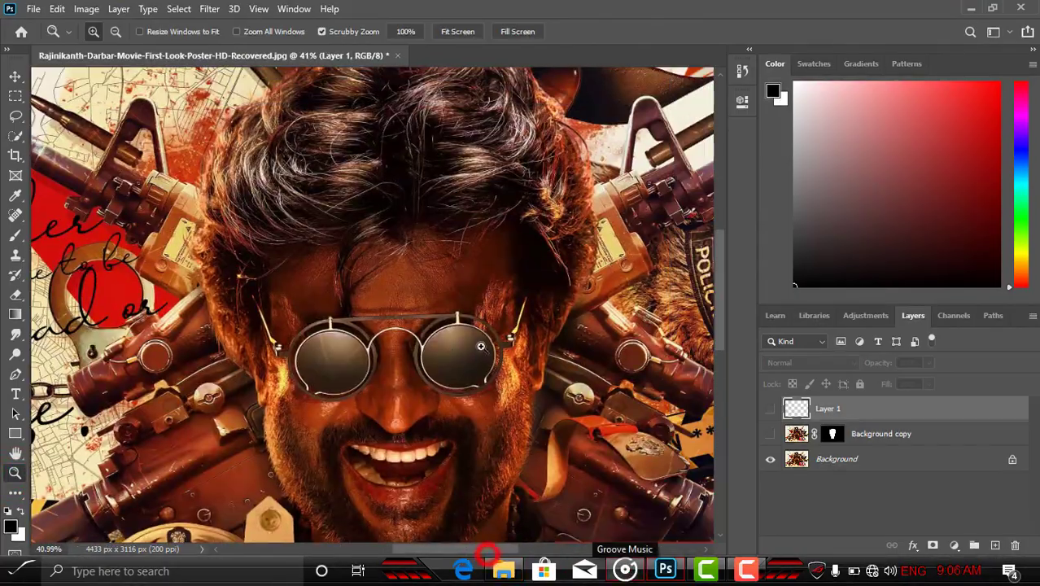
{"action": "scroll", "coordinate": [478, 339], "scroll_direction": "up", "scroll_amount": 2}
{"action": "scroll", "coordinate": [395, 193], "scroll_direction": "down", "scroll_amount": 2}
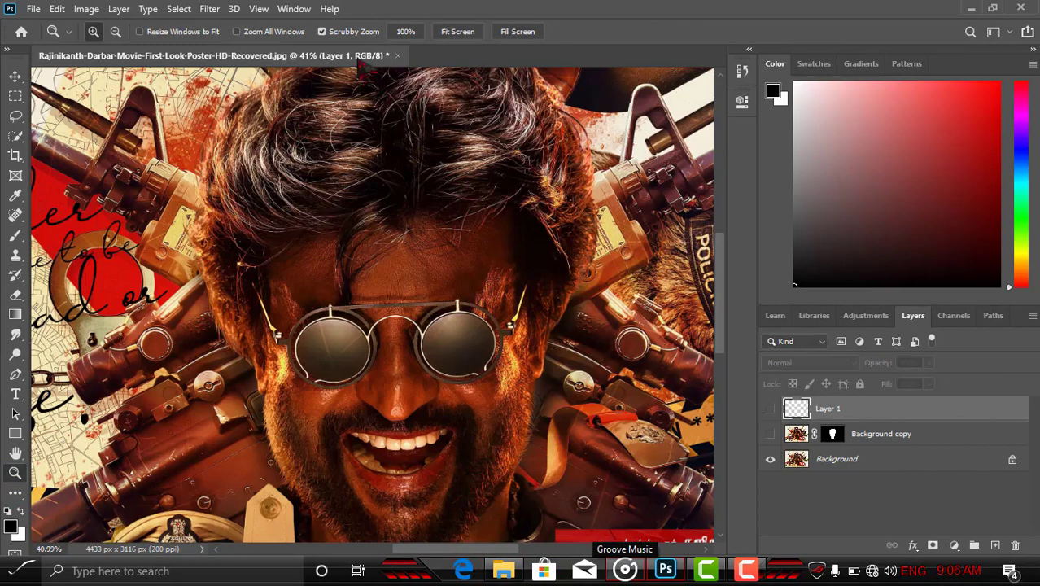
{"action": "left_click", "coordinate": [15, 76]}
{"action": "scroll", "coordinate": [464, 296], "scroll_direction": "down", "scroll_amount": 4}
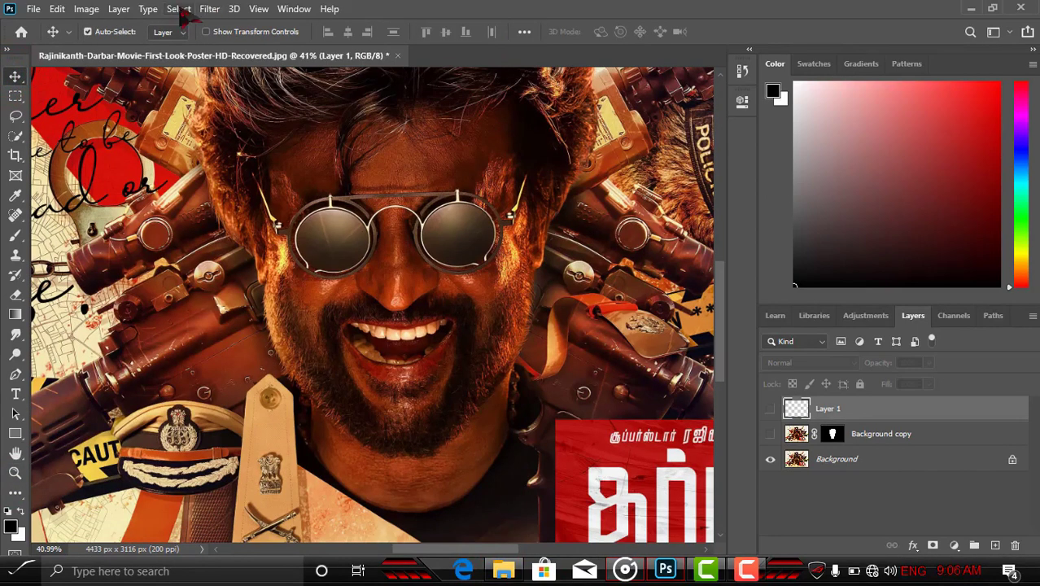
- Replace the empty Layer 1 with a new layer above the Background copy and hide Background
{"action": "left_click", "coordinate": [1015, 545]}
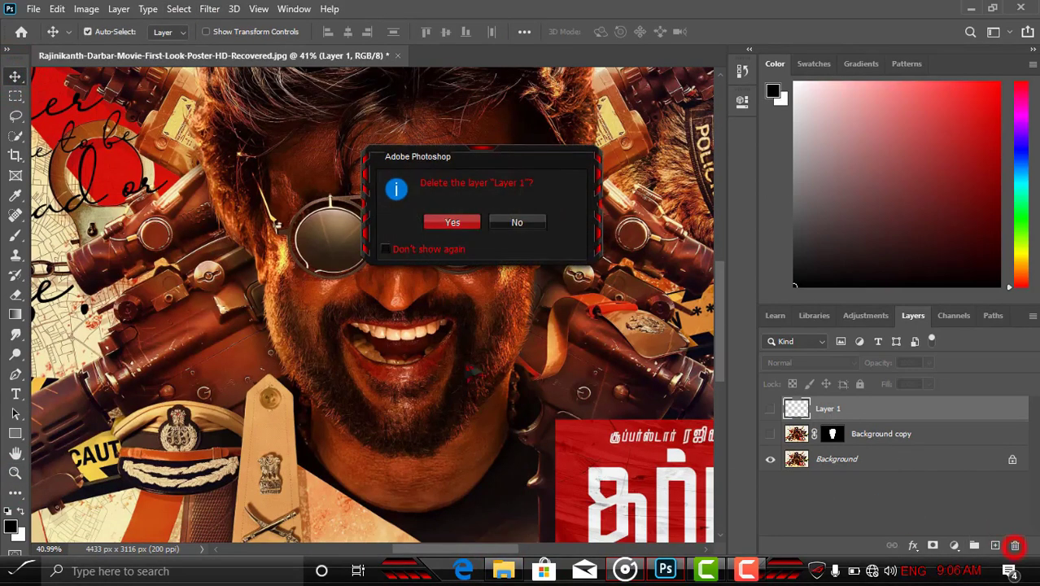
{"action": "left_click", "coordinate": [455, 220]}
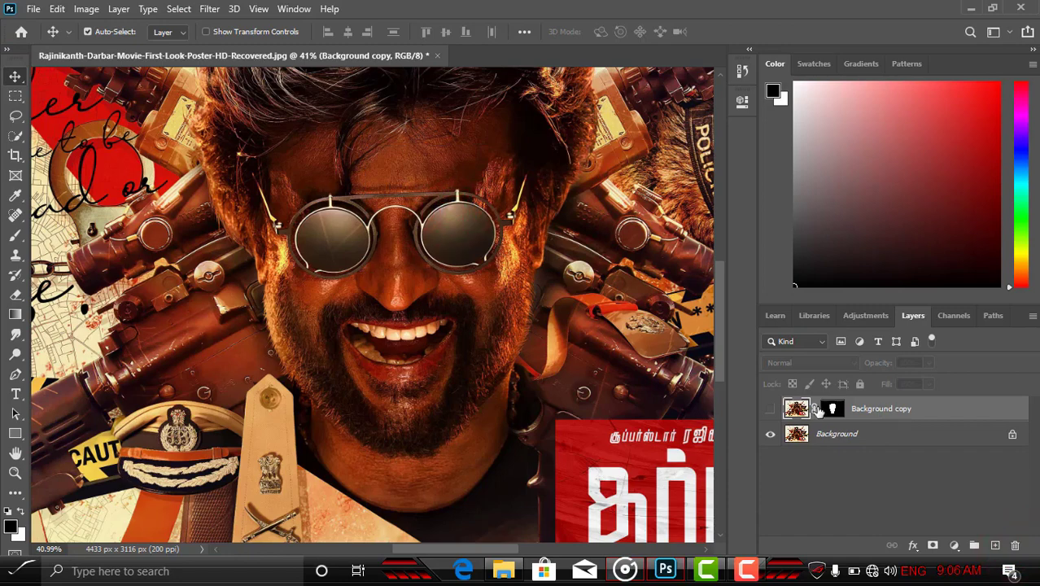
{"action": "left_click", "coordinate": [770, 409]}
{"action": "left_click", "coordinate": [832, 409]}
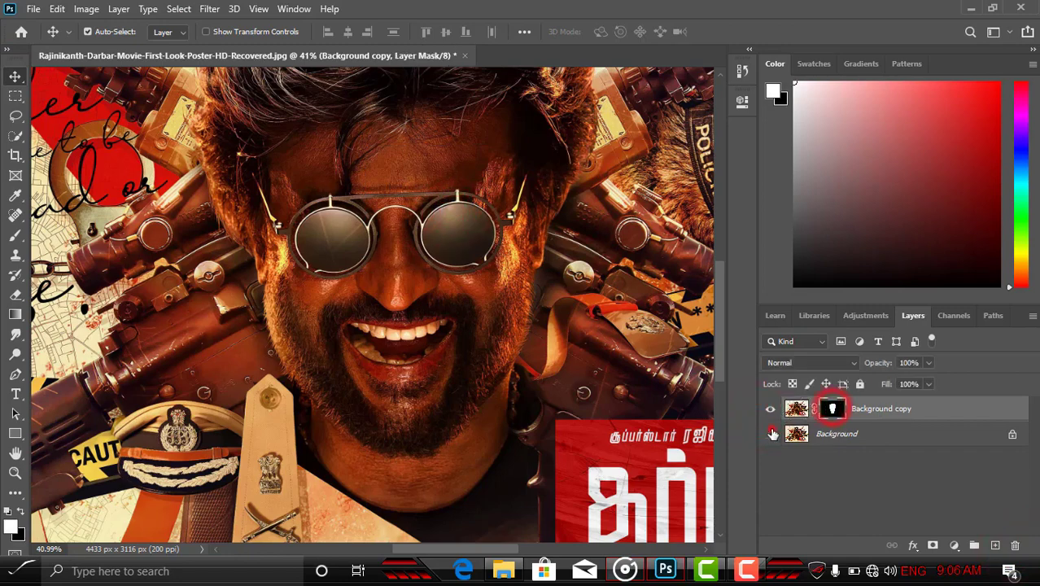
{"action": "left_click", "coordinate": [769, 434]}
{"action": "scroll", "coordinate": [631, 342], "scroll_direction": "up", "scroll_amount": 5}
{"action": "scroll", "coordinate": [630, 342], "scroll_direction": "down", "scroll_amount": 3}
{"action": "left_click", "coordinate": [770, 434]}
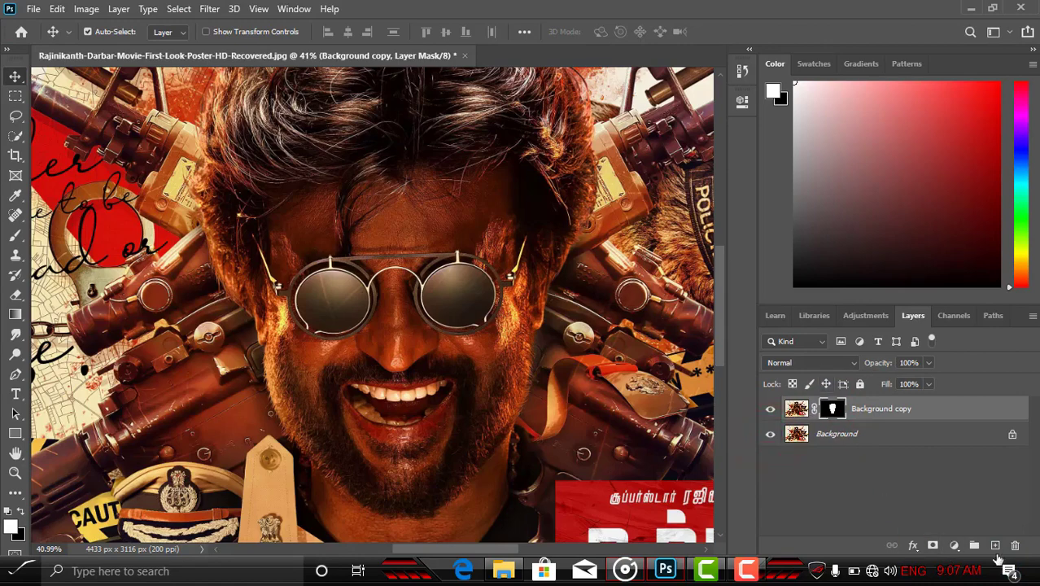
{"action": "left_click", "coordinate": [994, 545]}
{"action": "left_click", "coordinate": [770, 459]}
- Select the Smudge tool and review its brush presets
{"action": "left_click", "coordinate": [15, 335]}
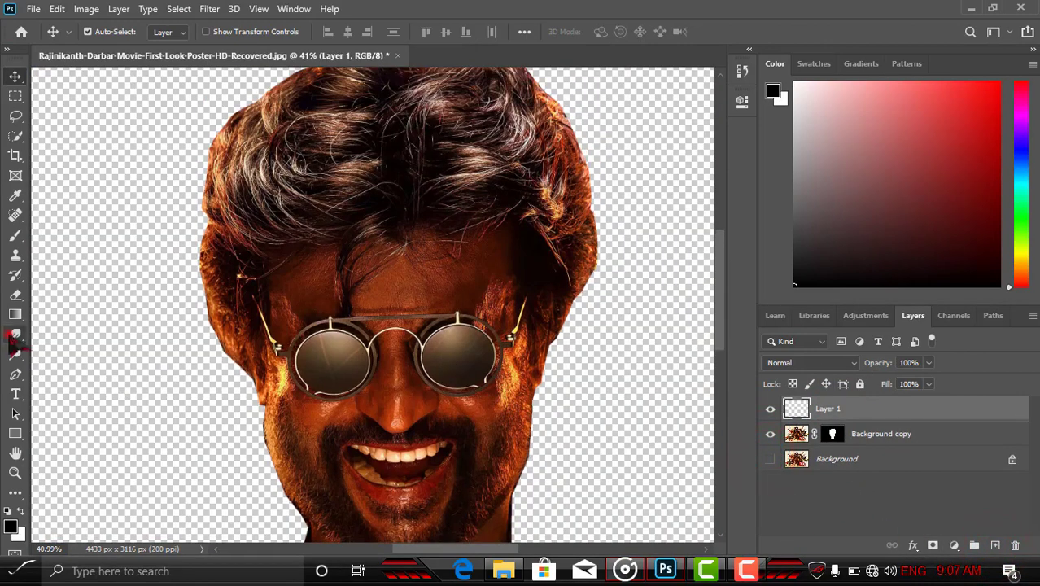
{"action": "right_click", "coordinate": [214, 303]}
{"action": "scroll", "coordinate": [262, 348], "scroll_direction": "up", "scroll_amount": 2}
{"action": "left_click", "coordinate": [163, 366]}
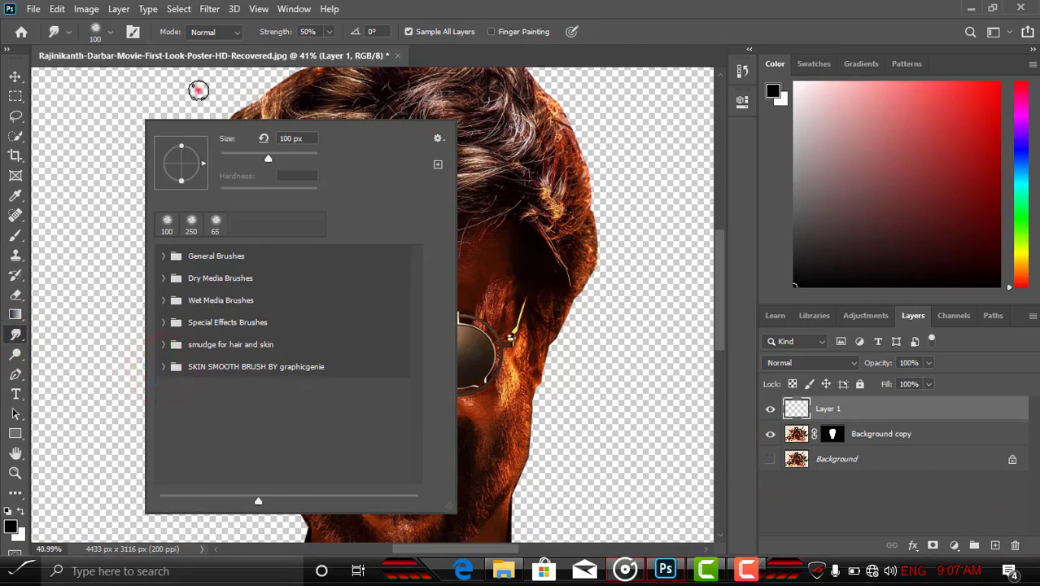
{"action": "left_click", "coordinate": [198, 91]}
- Zoom in on the nose and set Smudge to 50% strength with Sample All Layers on
{"action": "key", "text": "z"}
{"action": "left_click_drag", "start_coordinate": [406, 379], "coordinate": [434, 383]}
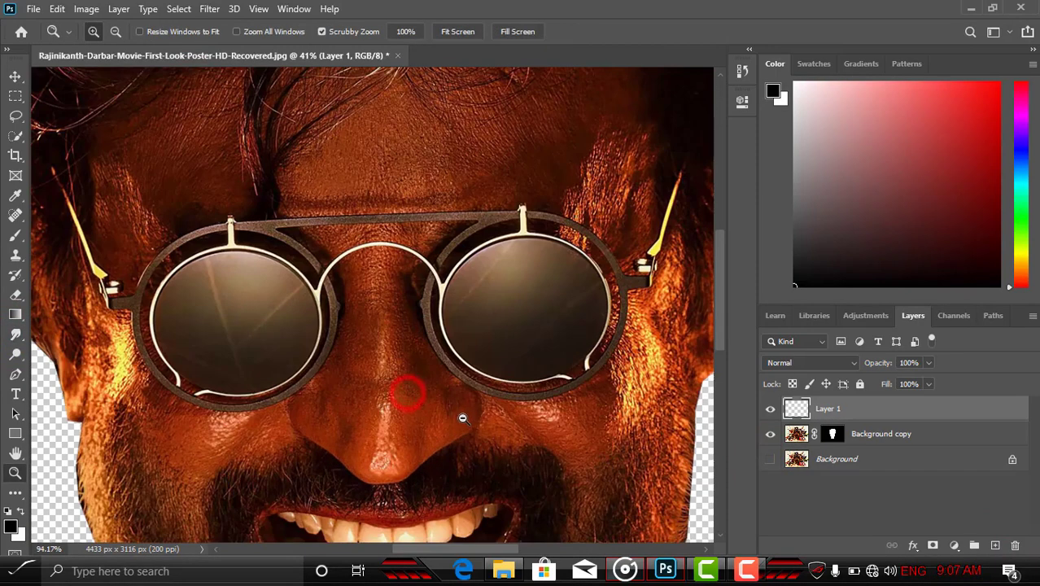
{"action": "key", "text": "s"}
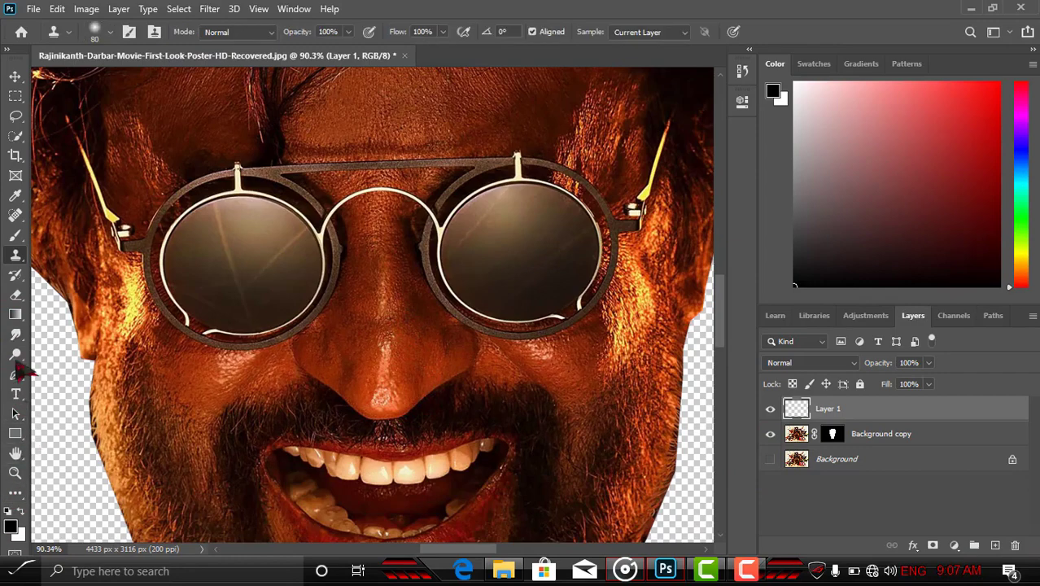
{"action": "left_click", "coordinate": [15, 334]}
{"action": "left_click", "coordinate": [329, 31]}
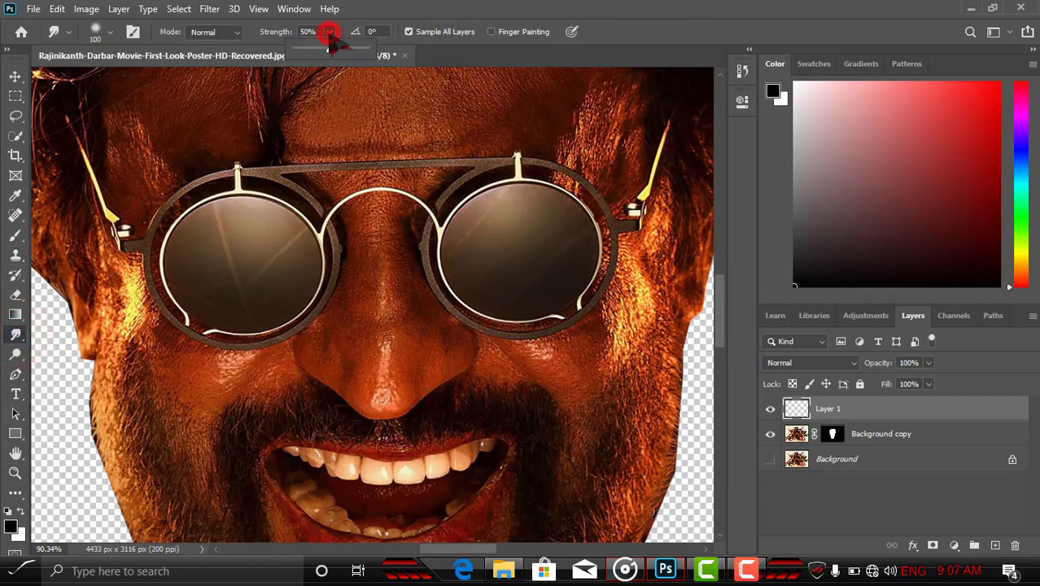
{"action": "left_click", "coordinate": [446, 32]}
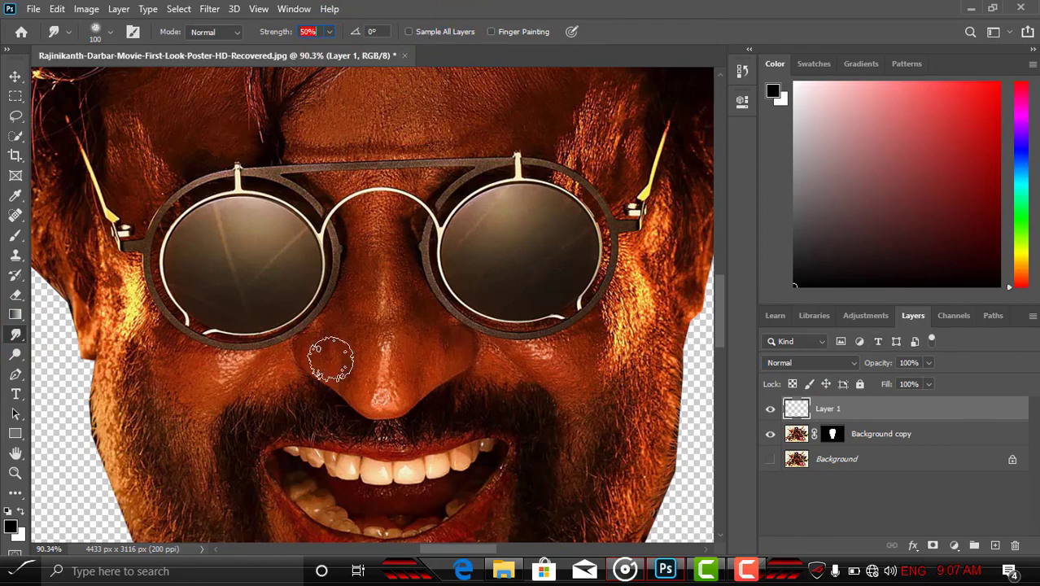
{"action": "left_click", "coordinate": [431, 33]}
- Smudge the nose toward its tip, checking the strokes alone and shrinking the brush
{"action": "left_click_drag", "start_coordinate": [379, 356], "coordinate": [383, 363]}
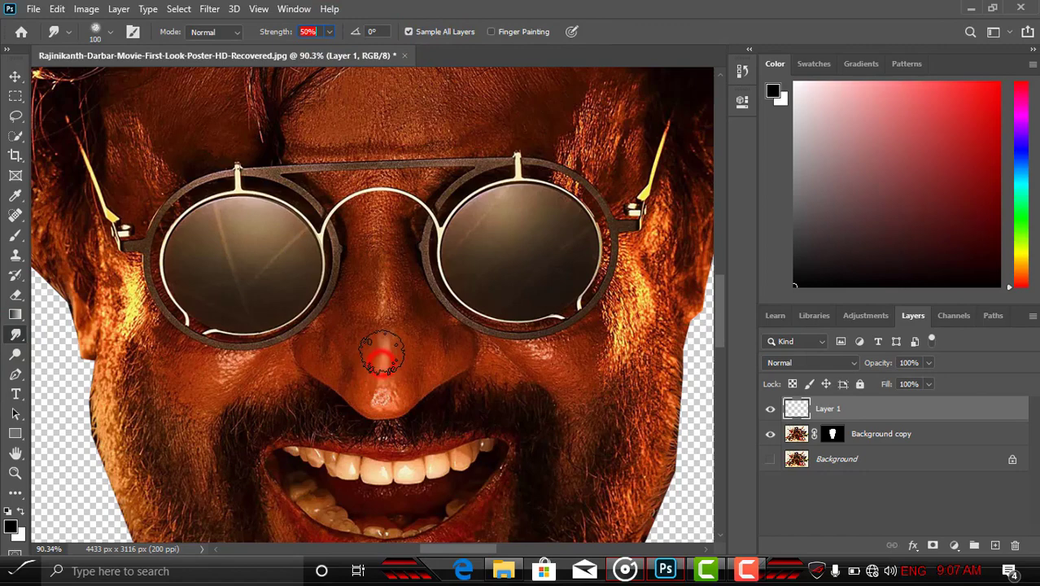
{"action": "left_click", "coordinate": [769, 434]}
{"action": "left_click", "coordinate": [770, 434]}
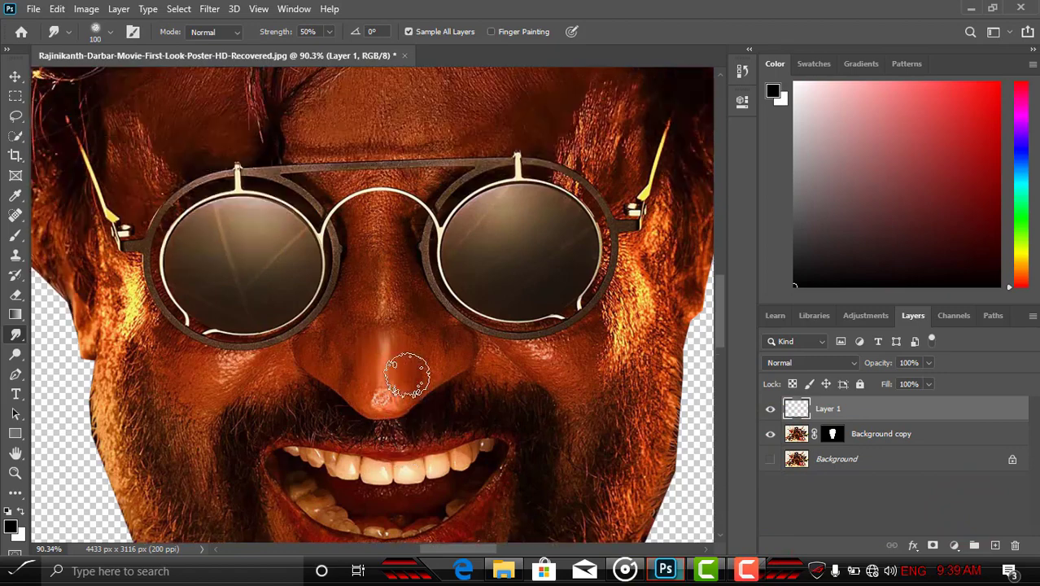
{"action": "scroll", "coordinate": [407, 374], "scroll_direction": "up", "scroll_amount": 2}
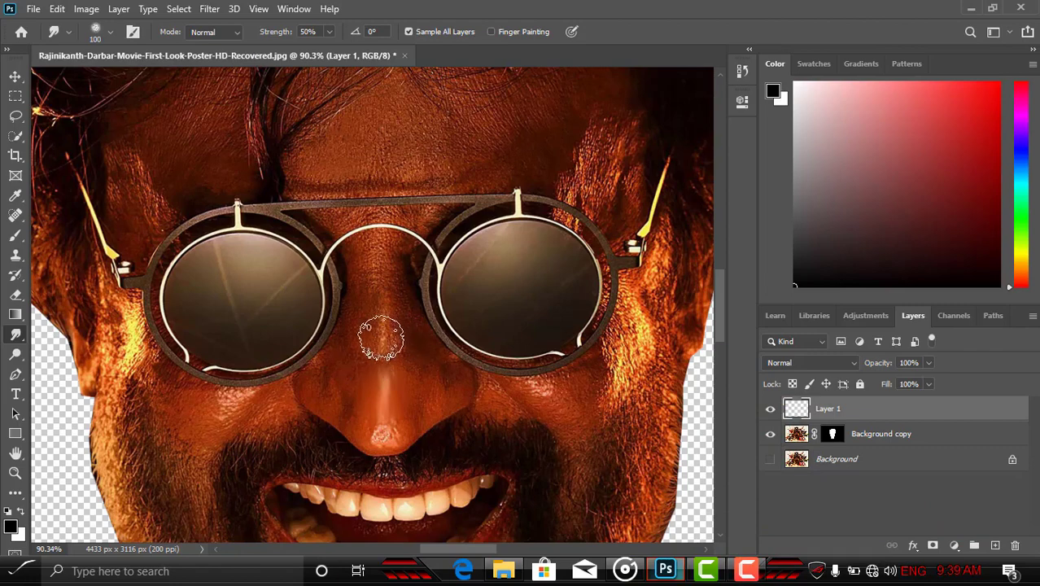
{"action": "left_click", "coordinate": [386, 351]}
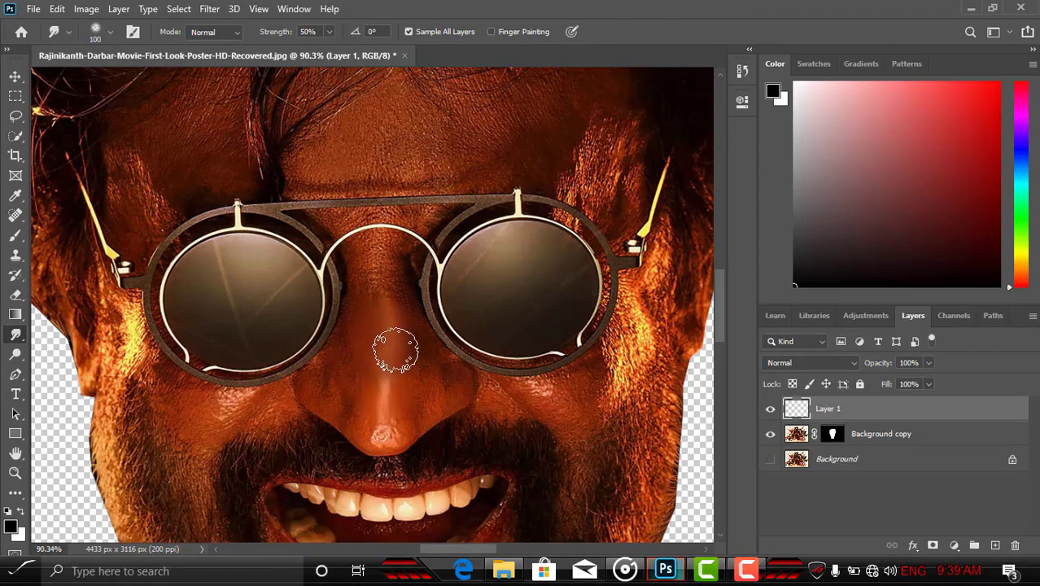
{"action": "key", "text": "bracketleft"}
{"action": "key", "text": "bracketleft"}
{"action": "key", "text": "bracketleft"}
{"action": "mouse_move", "coordinate": [390, 360]}
{"action": "left_mouse_down"}
{"action": "mouse_move", "coordinate": [365, 381]}
{"action": "mouse_move", "coordinate": [386, 422]}
{"action": "mouse_move", "coordinate": [395, 371]}
{"action": "left_mouse_up"}
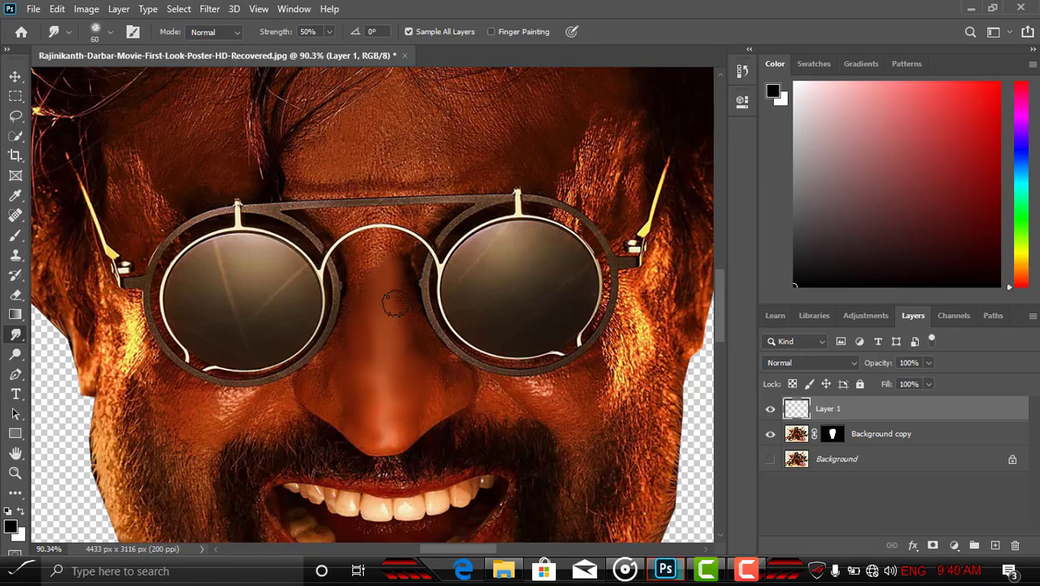
- Smooth the nose centre, right side and left side with a 35 px brush
{"action": "mouse_move", "coordinate": [379, 295]}
{"action": "left_mouse_down"}
{"action": "mouse_move", "coordinate": [356, 433]}
{"action": "mouse_move", "coordinate": [434, 407]}
{"action": "left_mouse_up"}
{"action": "key", "text": "bracketleft"}
{"action": "key", "text": "bracketleft"}
{"action": "key", "text": "bracketleft"}
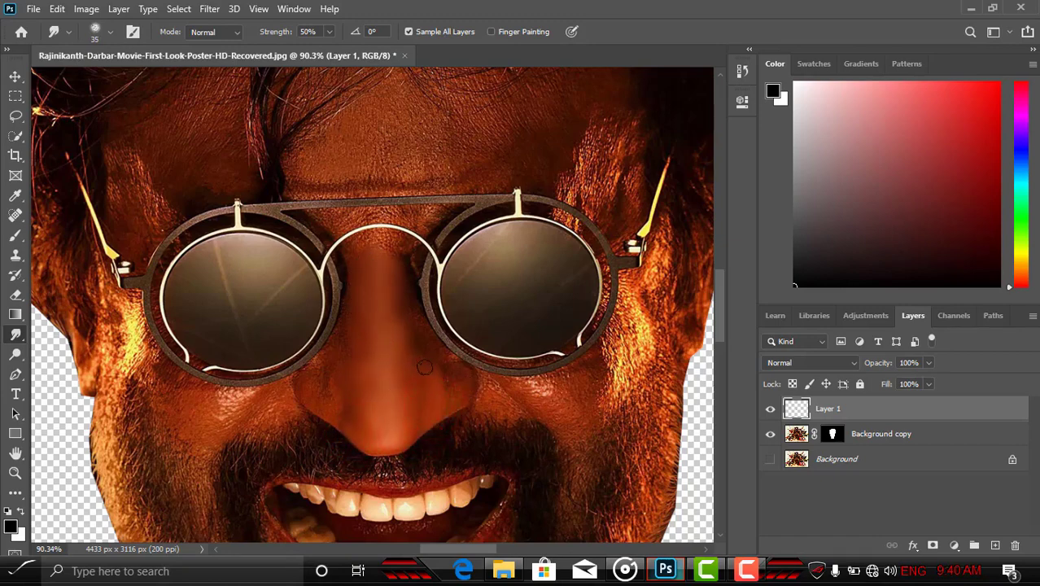
{"action": "left_click_drag", "start_coordinate": [403, 316], "coordinate": [445, 409]}
{"action": "mouse_move", "coordinate": [340, 422]}
{"action": "left_mouse_down"}
{"action": "mouse_move", "coordinate": [338, 396]}
{"action": "mouse_move", "coordinate": [318, 399]}
{"action": "mouse_move", "coordinate": [346, 309]}
{"action": "left_mouse_up"}
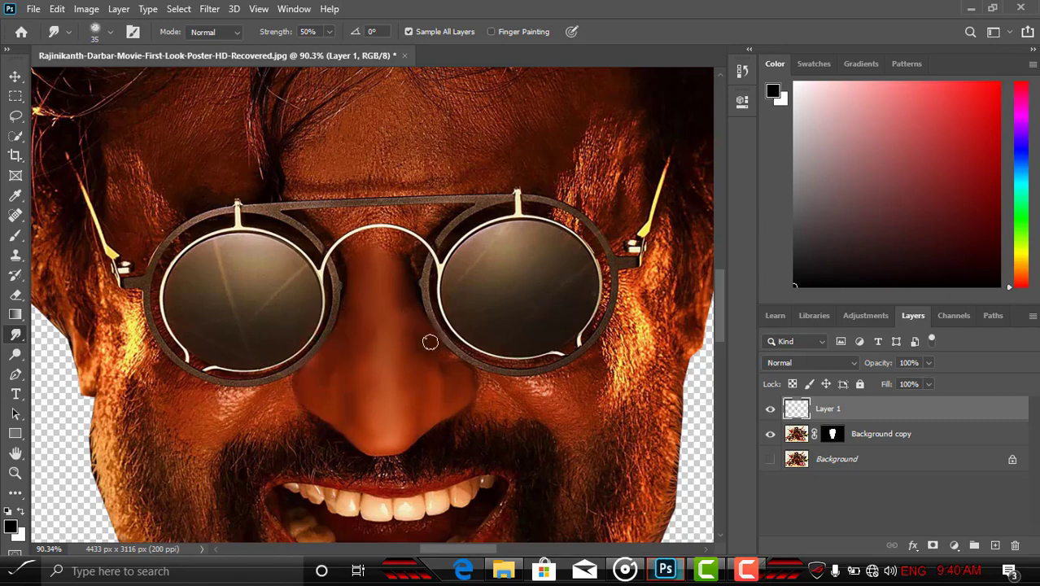
{"action": "scroll", "coordinate": [409, 289], "scroll_direction": "down", "scroll_amount": 6}
{"action": "scroll", "coordinate": [408, 289], "scroll_direction": "up", "scroll_amount": 3}
- Zoom in on the face, smudge the nose tip, and select Layer 1
{"action": "key", "text": "z"}
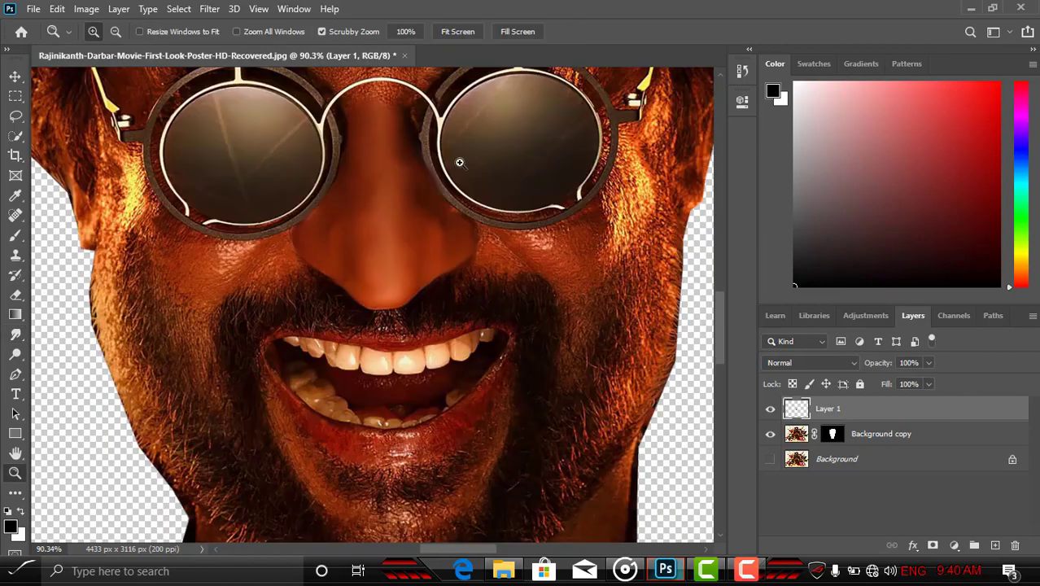
{"action": "left_click", "coordinate": [464, 32]}
{"action": "left_click", "coordinate": [471, 400]}
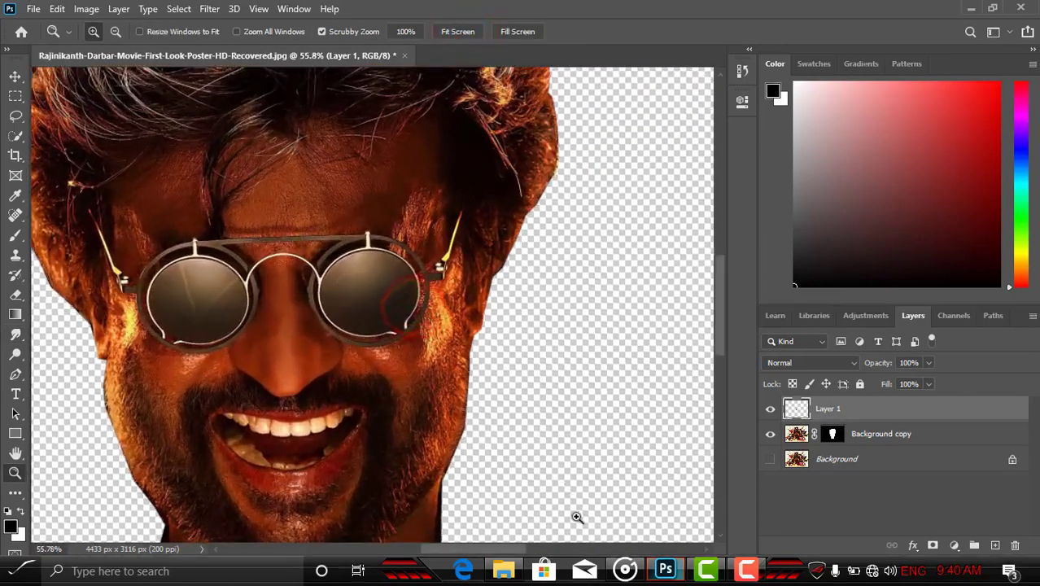
{"action": "left_click_drag", "start_coordinate": [504, 548], "coordinate": [476, 549]}
{"action": "left_click", "coordinate": [746, 569]}
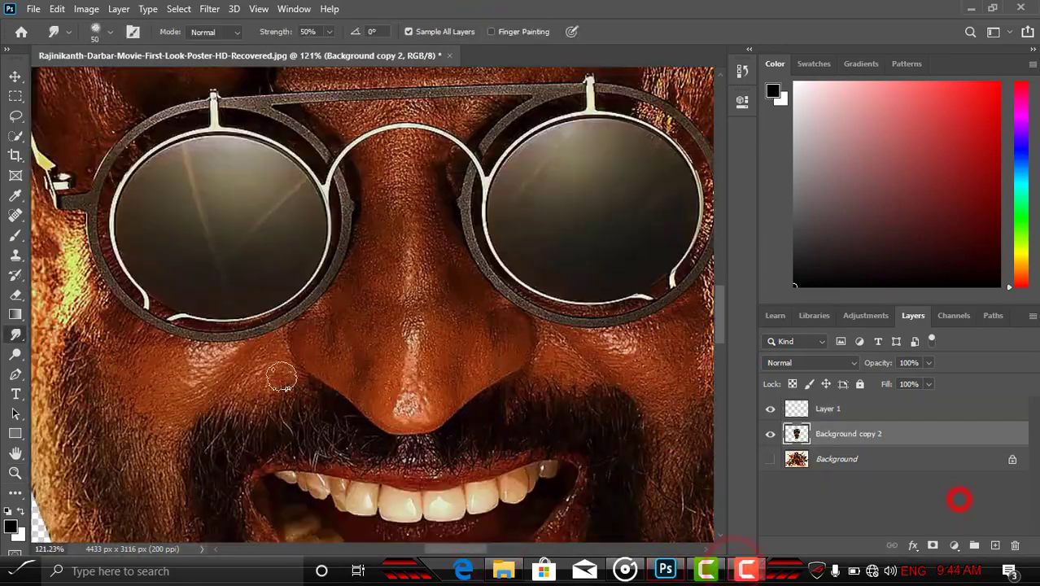
{"action": "mouse_move", "coordinate": [400, 389]}
{"action": "left_mouse_down"}
{"action": "mouse_move", "coordinate": [400, 407]}
{"action": "mouse_move", "coordinate": [425, 394]}
{"action": "mouse_move", "coordinate": [424, 360]}
{"action": "mouse_move", "coordinate": [395, 418]}
{"action": "mouse_move", "coordinate": [402, 399]}
{"action": "mouse_move", "coordinate": [466, 414]}
{"action": "left_mouse_up"}
{"action": "left_click", "coordinate": [796, 409]}
- Smooth the shading on the nose tip and the skin beside the nose
{"action": "scroll", "coordinate": [403, 401], "scroll_direction": "up", "scroll_amount": 3}
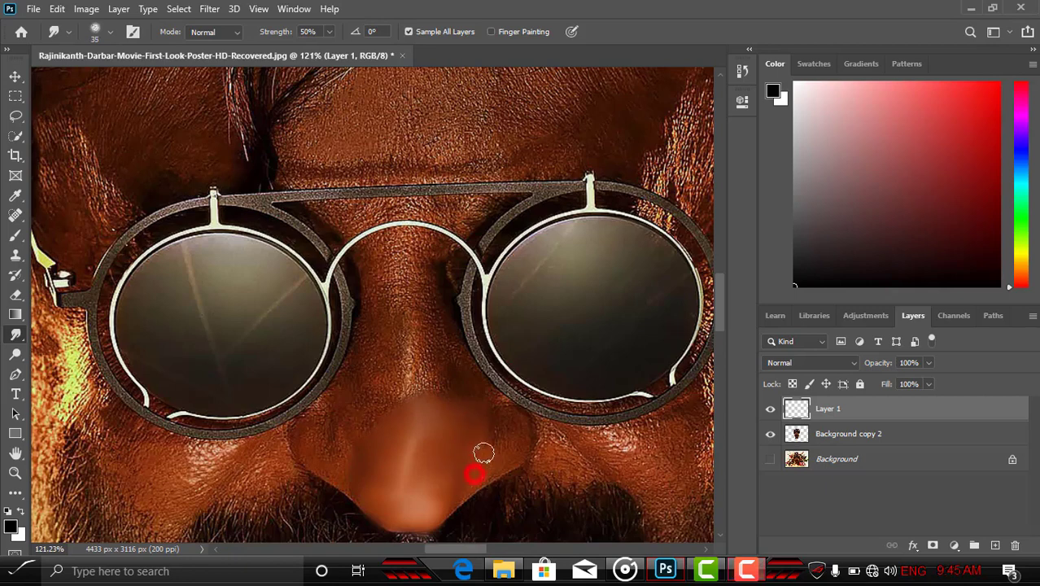
{"action": "scroll", "coordinate": [464, 491], "scroll_direction": "down", "scroll_amount": 2}
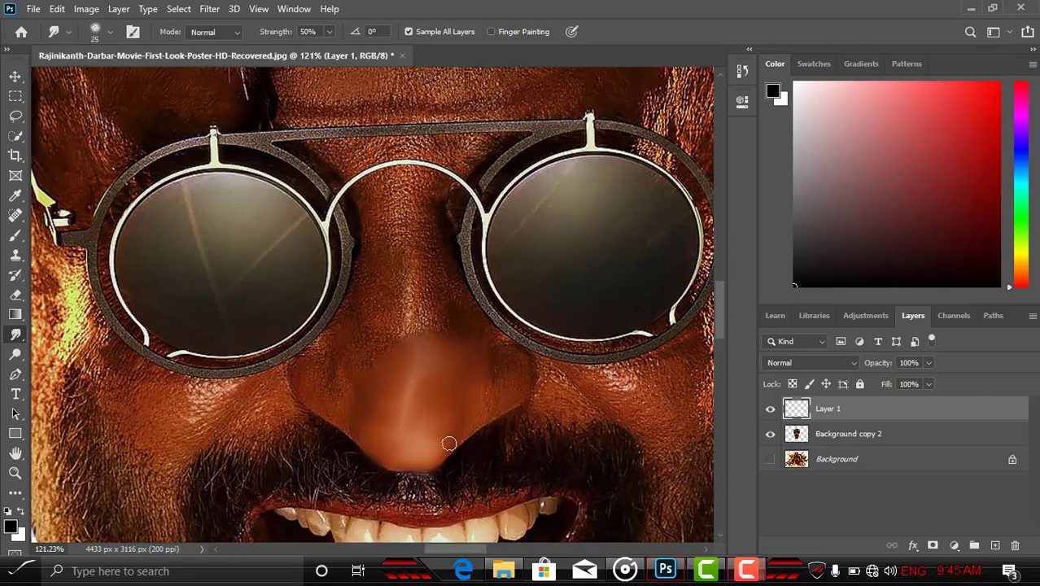
{"action": "left_click_drag", "start_coordinate": [449, 448], "coordinate": [472, 414]}
{"action": "scroll", "coordinate": [477, 412], "scroll_direction": "up", "scroll_amount": 2}
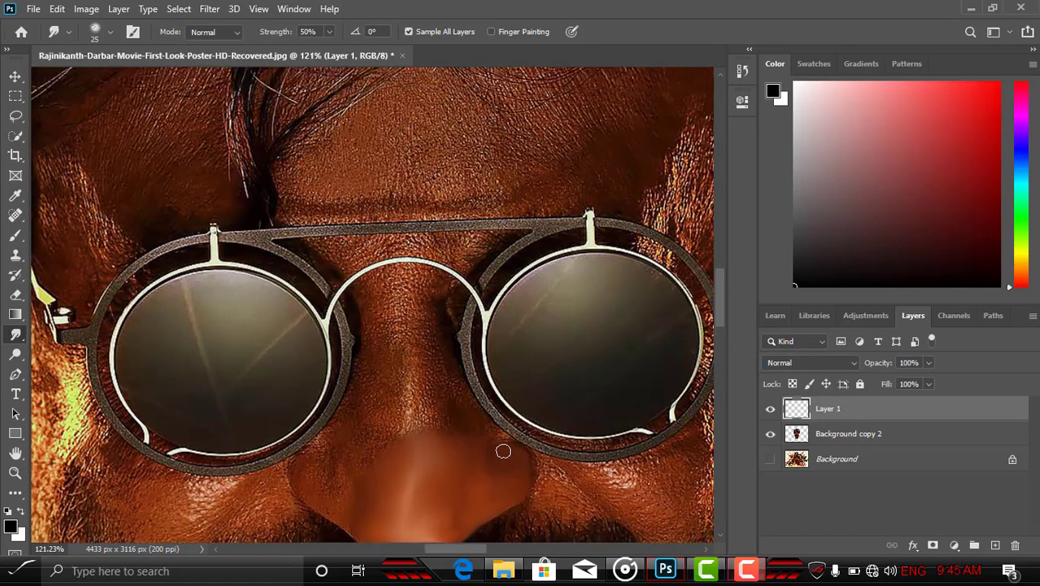
{"action": "scroll", "coordinate": [499, 445], "scroll_direction": "down", "scroll_amount": 3}
{"action": "scroll", "coordinate": [494, 445], "scroll_direction": "up", "scroll_amount": 2}
{"action": "scroll", "coordinate": [401, 413], "scroll_direction": "down", "scroll_amount": 3}
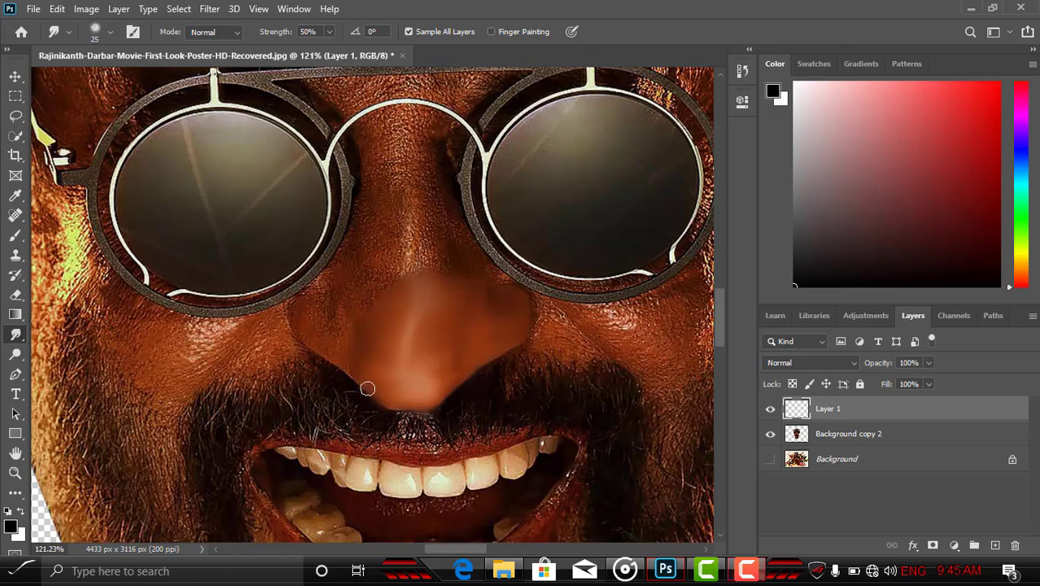
{"action": "scroll", "coordinate": [382, 411], "scroll_direction": "up", "scroll_amount": 2}
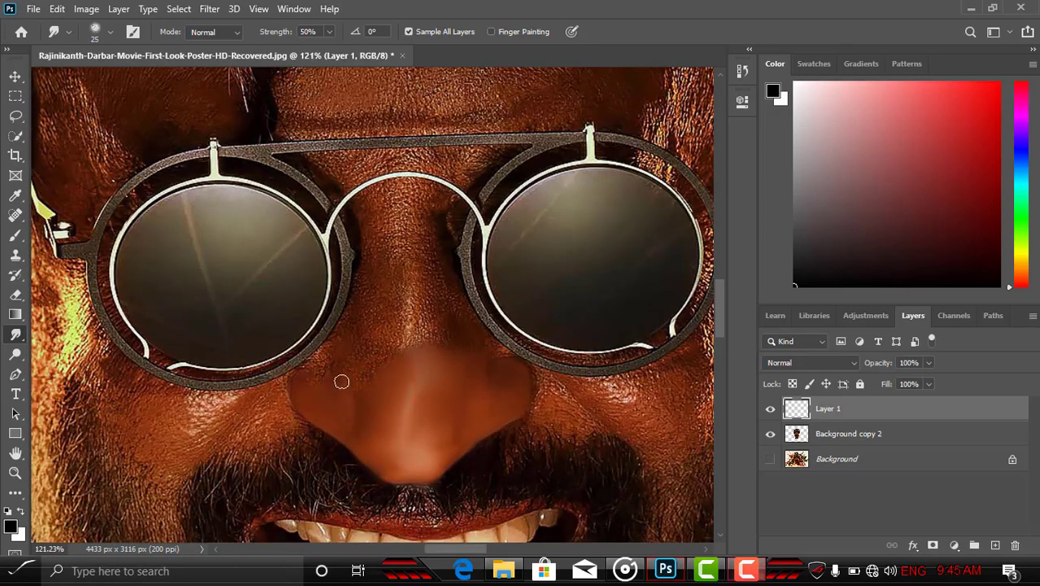
{"action": "scroll", "coordinate": [363, 405], "scroll_direction": "down", "scroll_amount": 2}
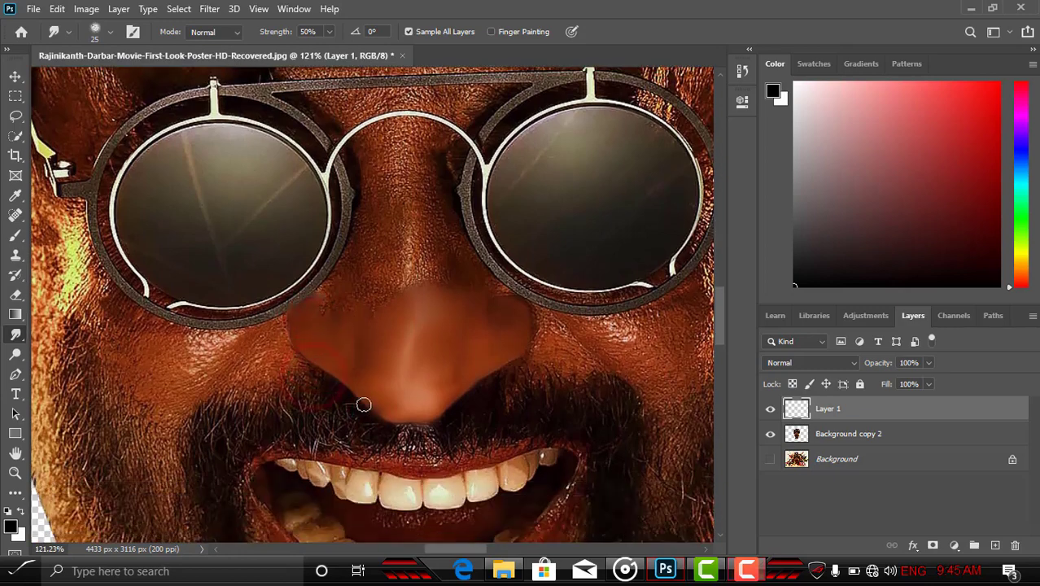
{"action": "left_click_drag", "start_coordinate": [319, 302], "coordinate": [343, 302]}
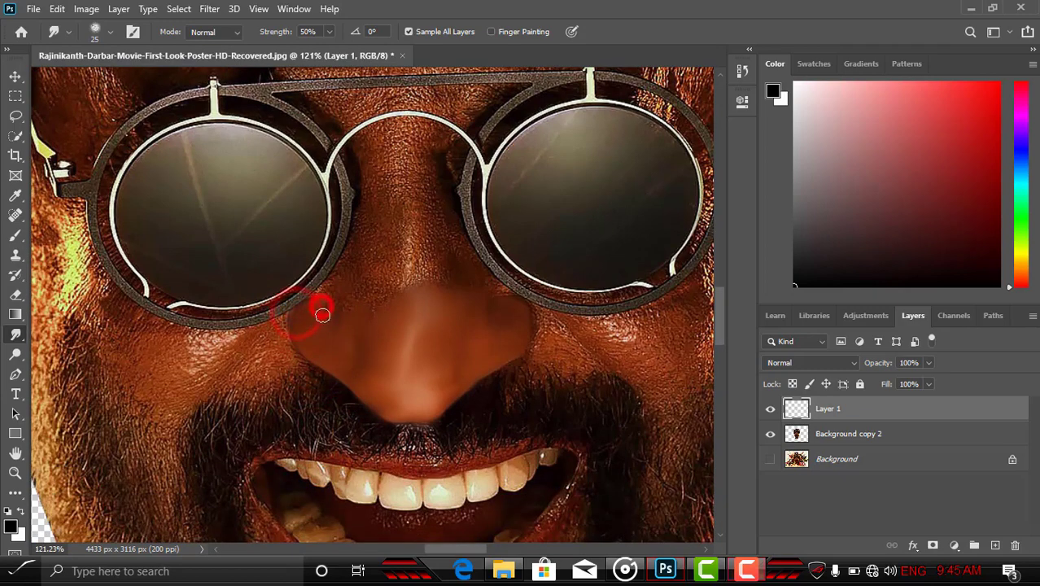
- With a slightly larger brush, smooth down the nose and dab across the bridge and tip
{"action": "key", "text": "bracketright"}
{"action": "scroll", "coordinate": [400, 272], "scroll_direction": "up", "scroll_amount": 3}
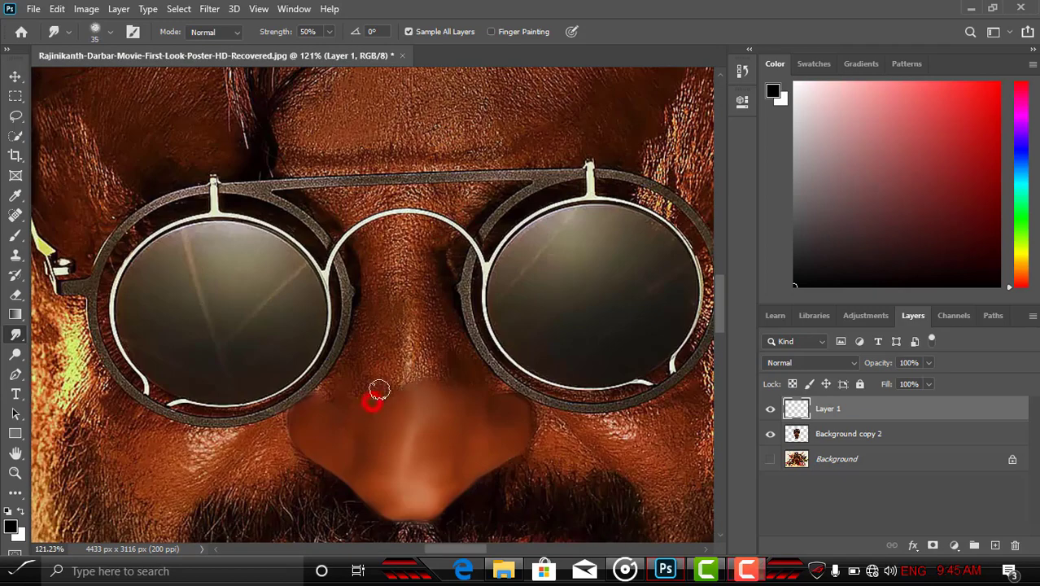
{"action": "left_click_drag", "start_coordinate": [379, 390], "coordinate": [373, 429]}
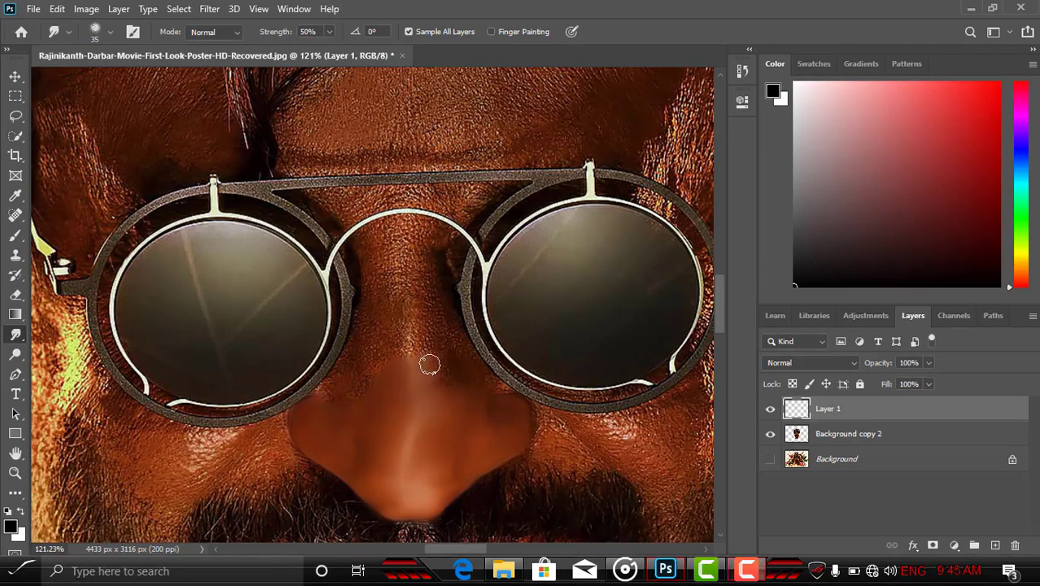
{"action": "scroll", "coordinate": [454, 324], "scroll_direction": "up", "scroll_amount": 1}
{"action": "left_click", "coordinate": [441, 317]}
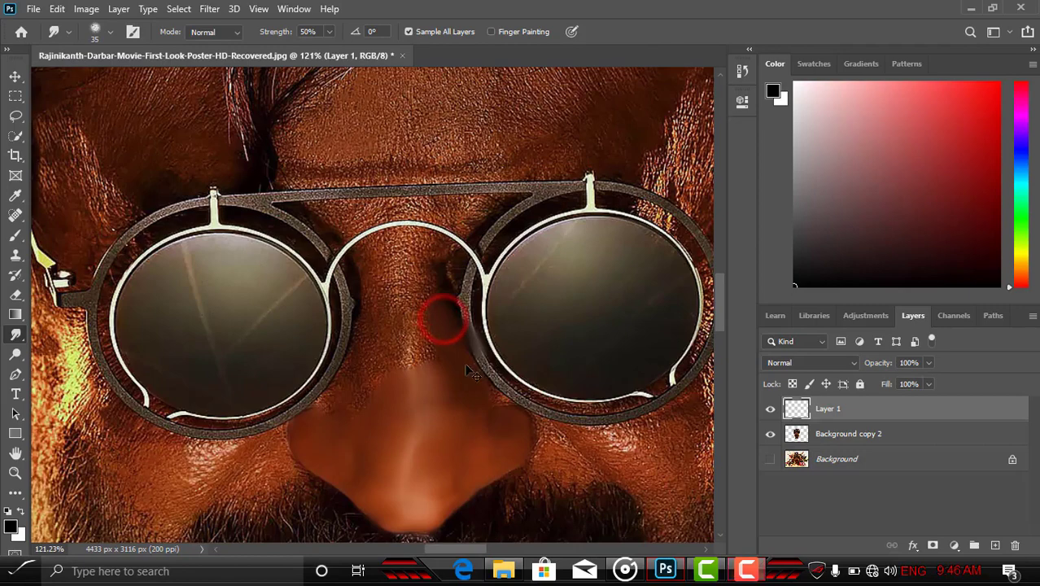
{"action": "left_click_drag", "start_coordinate": [427, 349], "coordinate": [451, 363]}
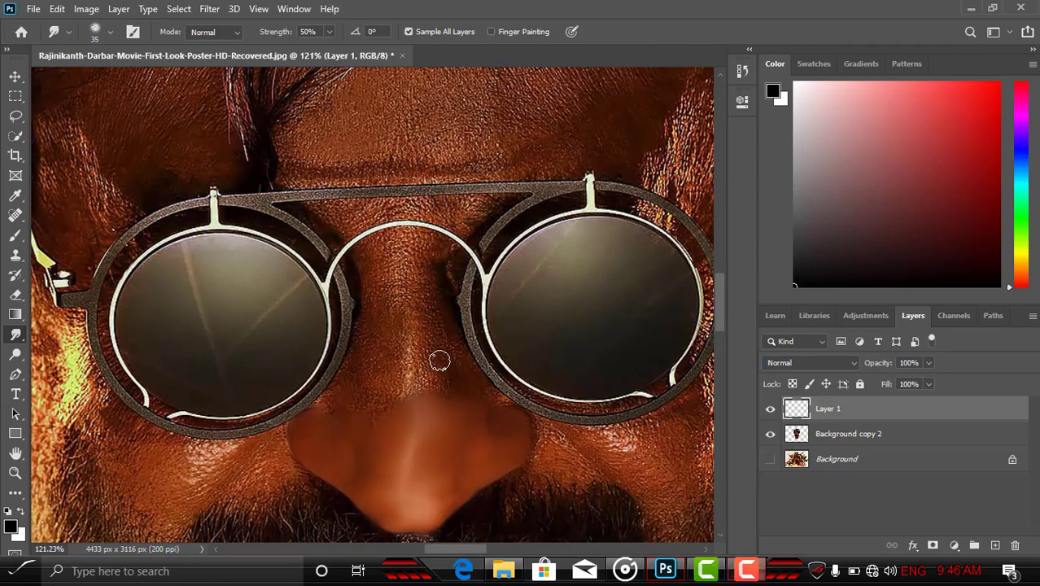
{"action": "left_click", "coordinate": [477, 390]}
{"action": "scroll", "coordinate": [424, 395], "scroll_direction": "down", "scroll_amount": 3}
{"action": "key", "text": "bracketright"}
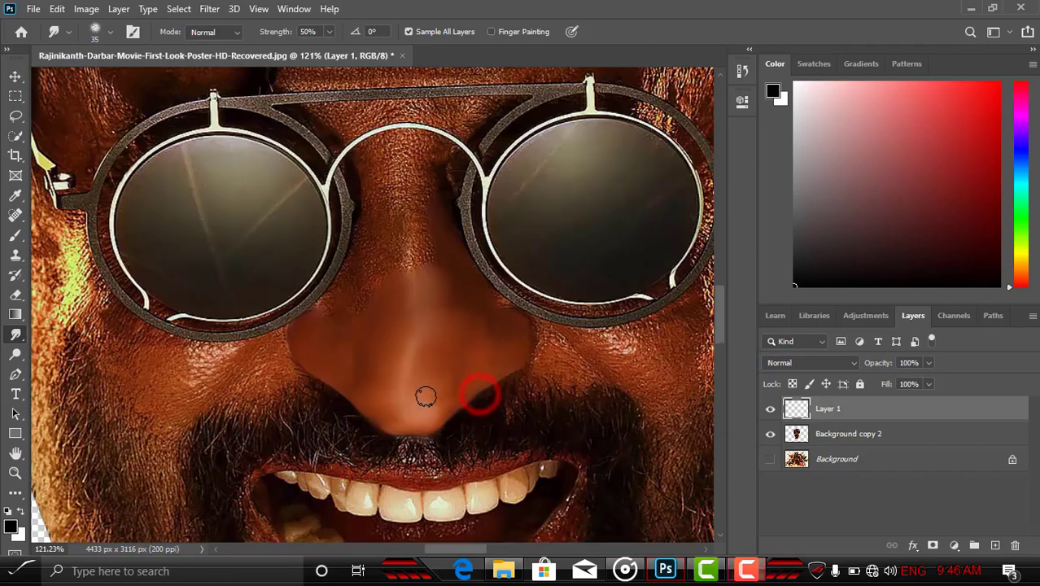
- Smear the nose bridge skin upward toward the glasses
{"action": "left_click_drag", "start_coordinate": [414, 286], "coordinate": [427, 235]}
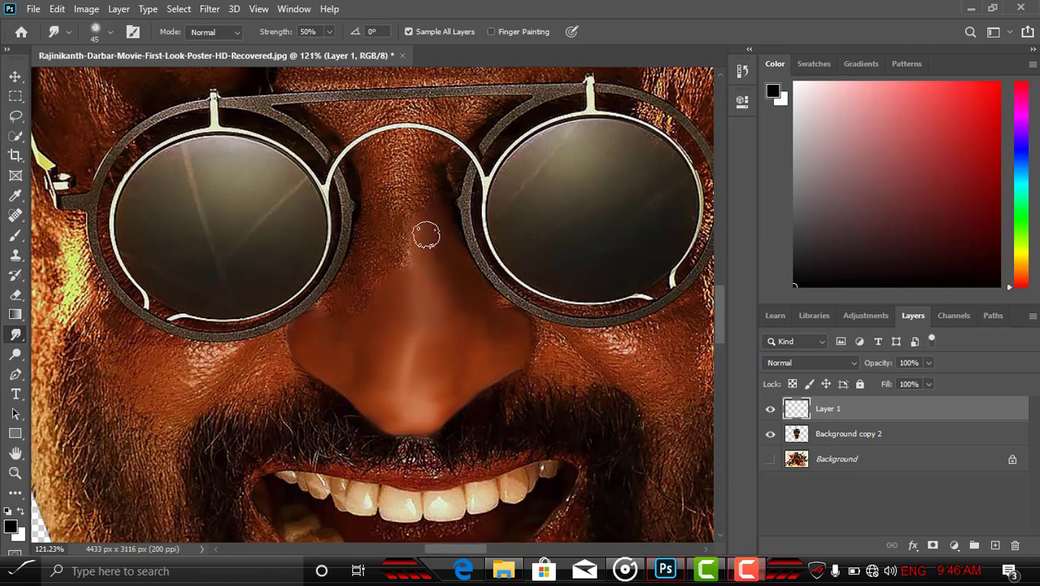
{"action": "scroll", "coordinate": [424, 273], "scroll_direction": "down", "scroll_amount": 1}
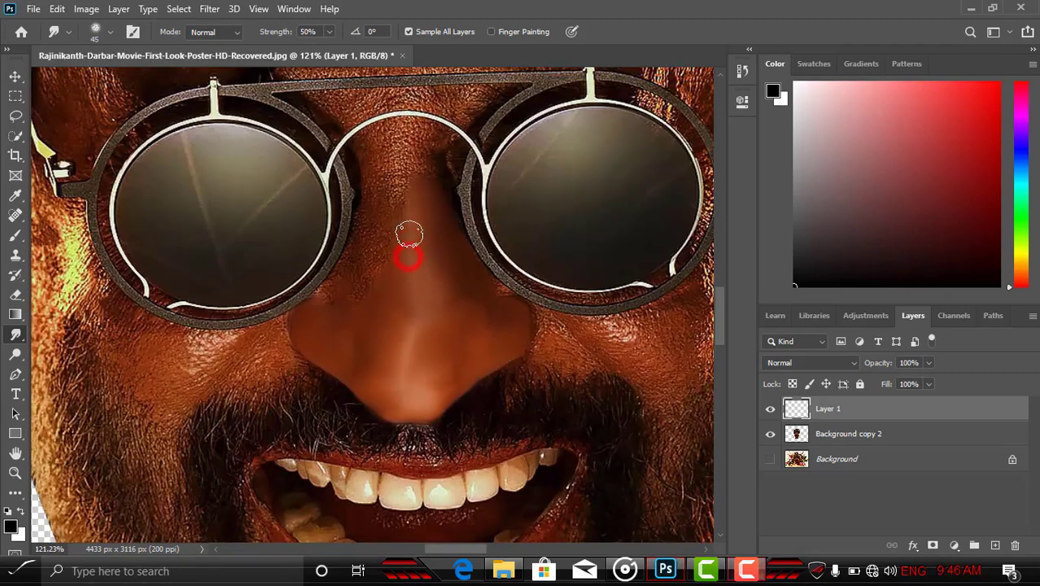
{"action": "left_click_drag", "start_coordinate": [408, 234], "coordinate": [399, 177]}
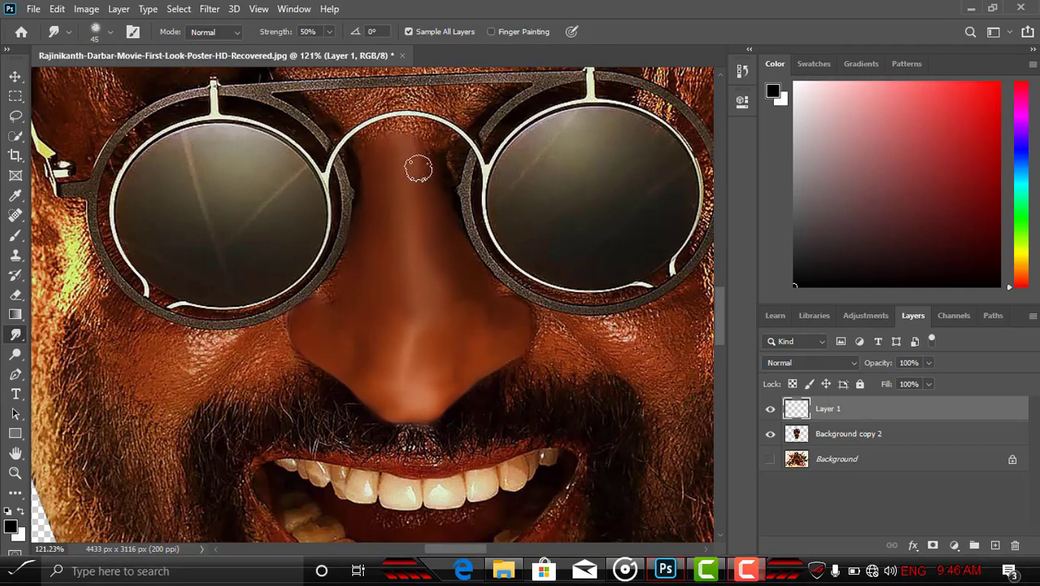
{"action": "scroll", "coordinate": [414, 220], "scroll_direction": "down", "scroll_amount": 5}
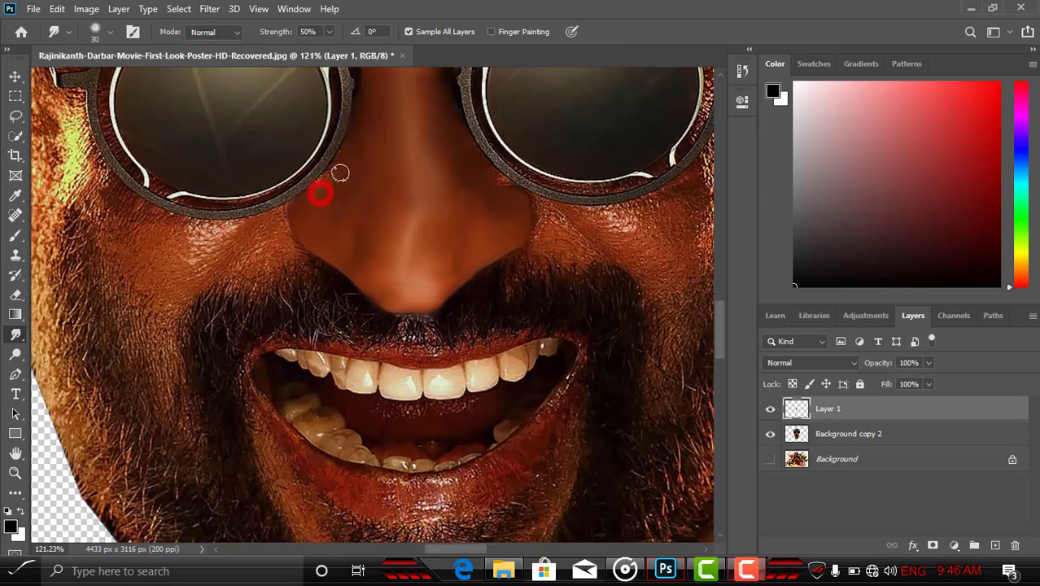
{"action": "scroll", "coordinate": [348, 205], "scroll_direction": "down", "scroll_amount": 1}
{"action": "scroll", "coordinate": [435, 251], "scroll_direction": "up", "scroll_amount": 3}
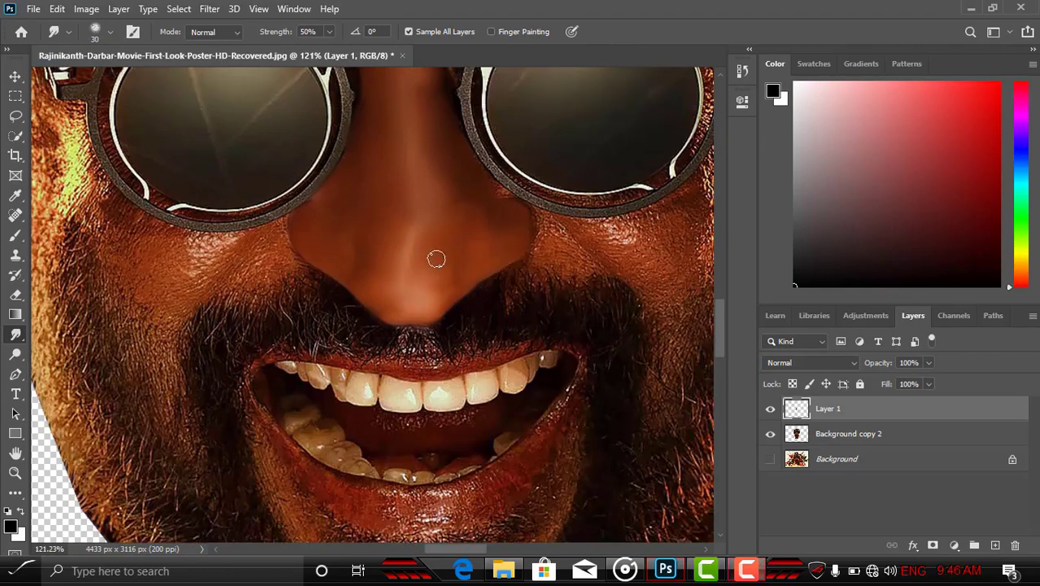
{"action": "scroll", "coordinate": [439, 256], "scroll_direction": "up", "scroll_amount": 4}
{"action": "scroll", "coordinate": [436, 258], "scroll_direction": "up", "scroll_amount": 4}
{"action": "scroll", "coordinate": [436, 259], "scroll_direction": "down", "scroll_amount": 15}
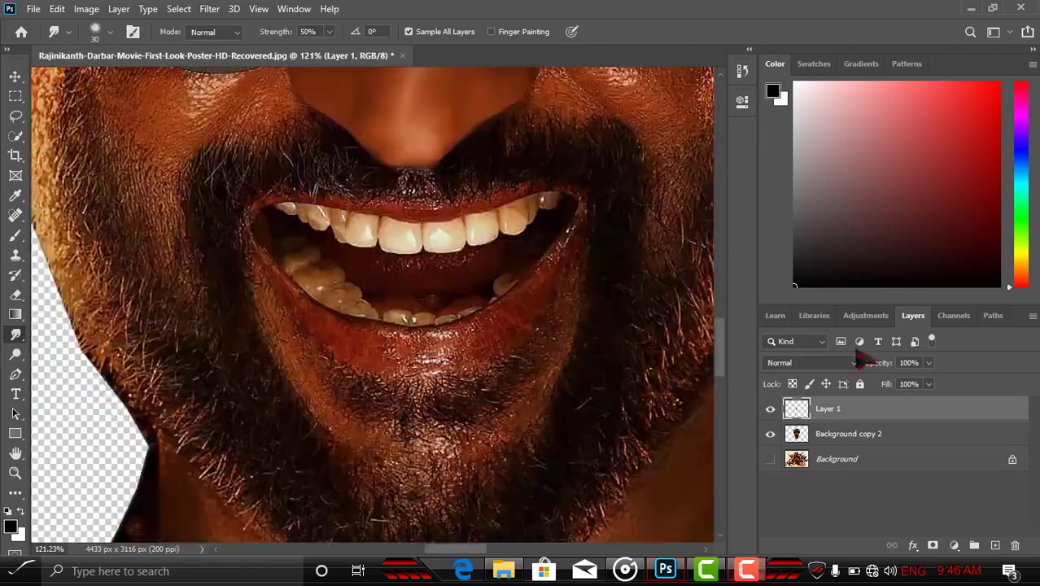
- Toggle Layer 1 off and on to compare, and enlarge the brush to about 60 px
{"action": "left_click", "coordinate": [770, 408]}
{"action": "left_click", "coordinate": [769, 408]}
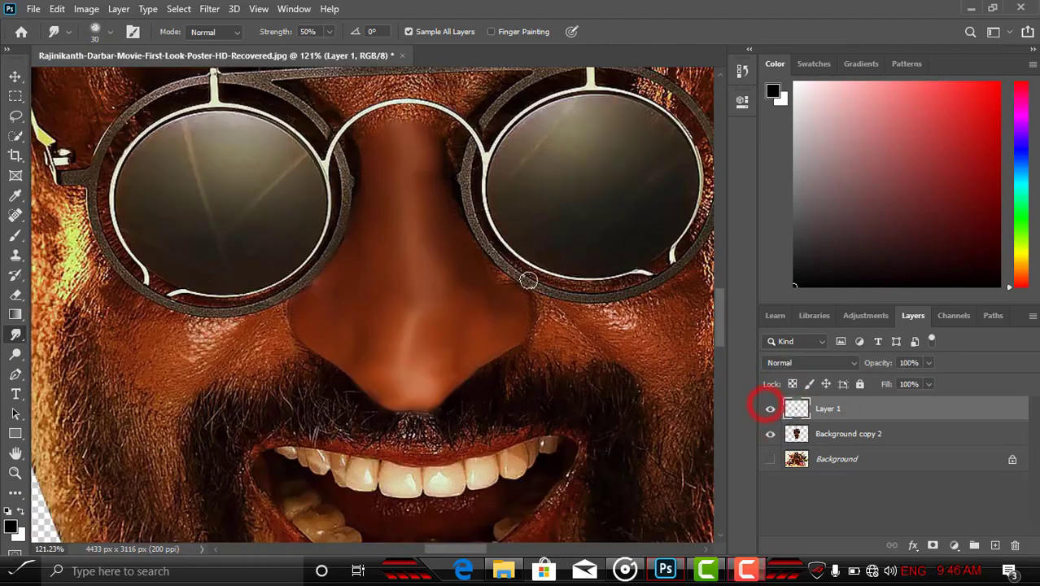
{"action": "left_click_drag", "start_coordinate": [497, 272], "coordinate": [499, 272]}
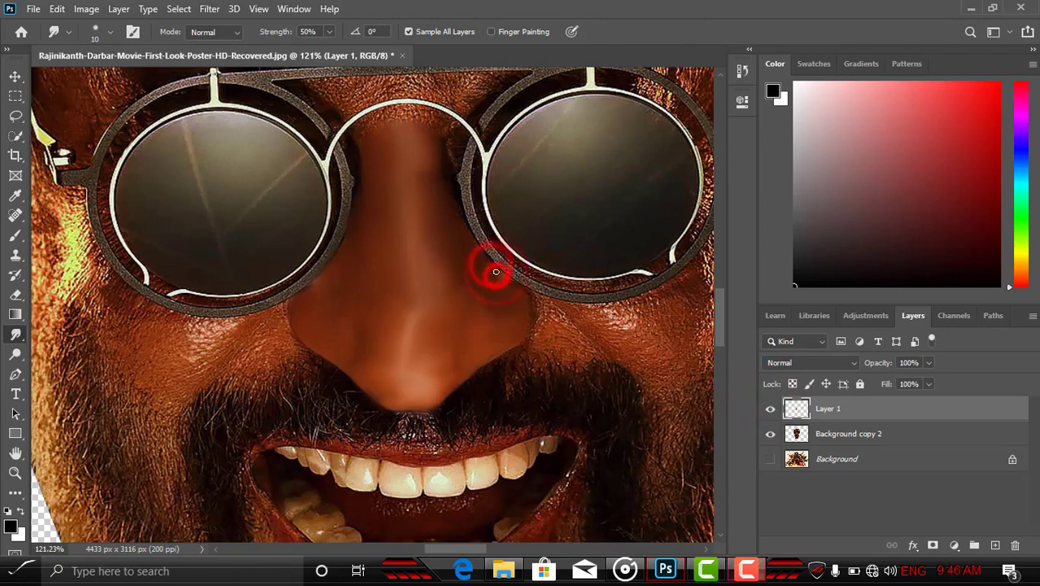
{"action": "scroll", "coordinate": [456, 272], "scroll_direction": "up", "scroll_amount": 5}
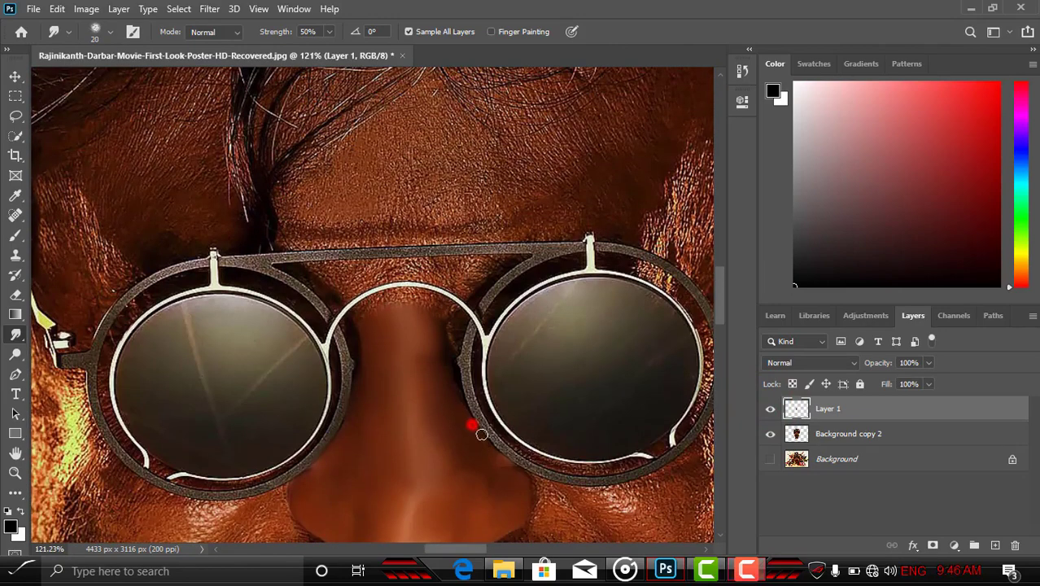
{"action": "scroll", "coordinate": [464, 406], "scroll_direction": "up", "scroll_amount": 2}
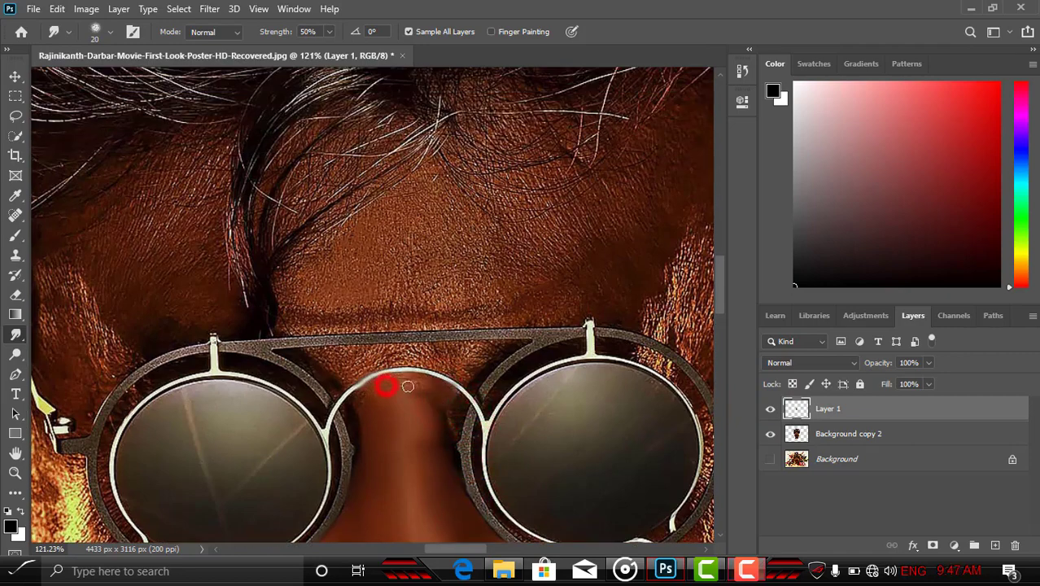
{"action": "scroll", "coordinate": [437, 393], "scroll_direction": "down", "scroll_amount": 1}
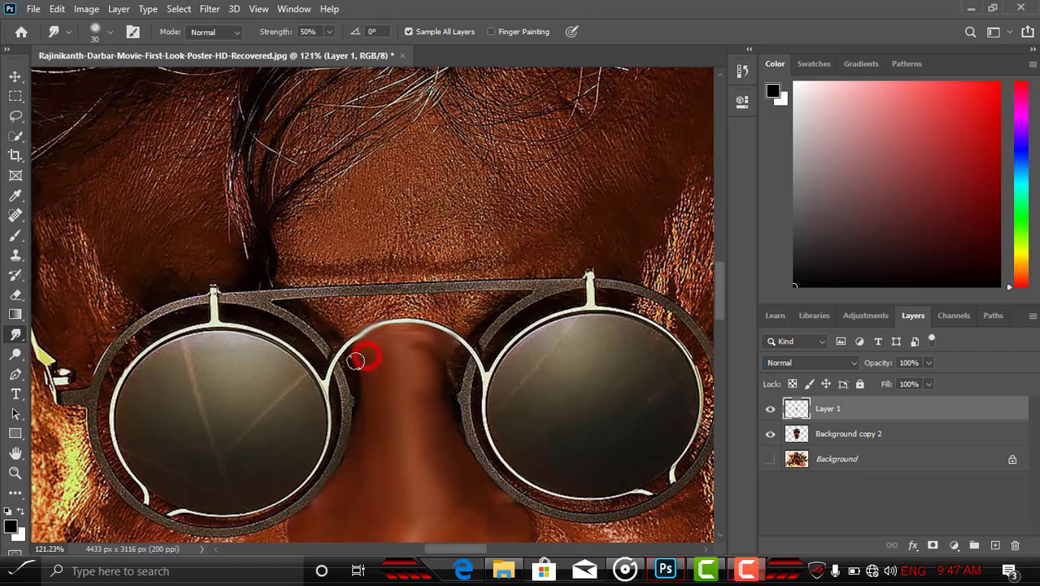
{"action": "scroll", "coordinate": [396, 342], "scroll_direction": "down", "scroll_amount": 1}
{"action": "scroll", "coordinate": [382, 366], "scroll_direction": "up", "scroll_amount": 1}
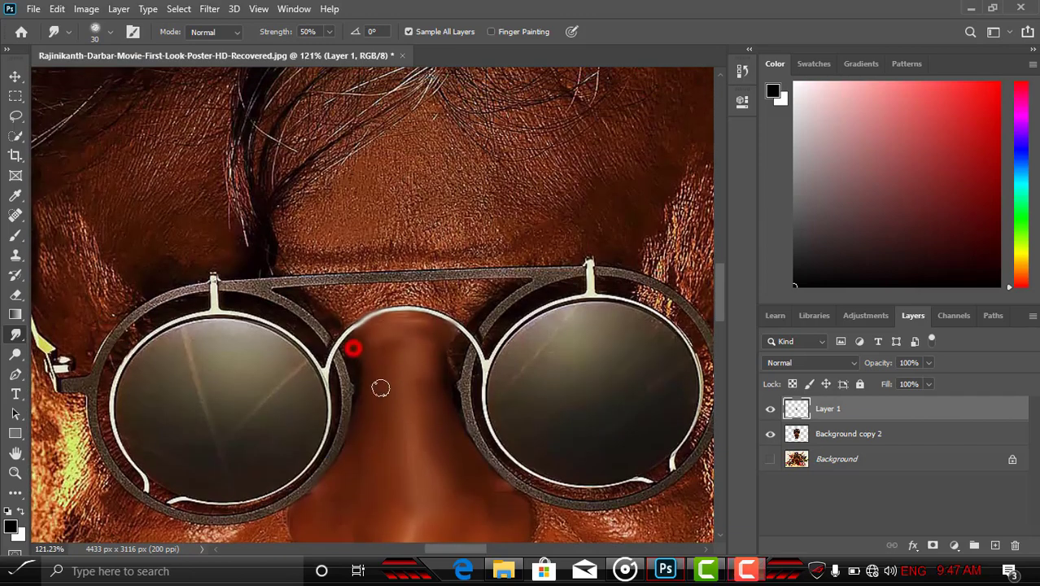
- Dab smudges on the skin on both sides of the nose bridge
{"action": "left_click", "coordinate": [354, 348]}
{"action": "scroll", "coordinate": [441, 384], "scroll_direction": "down", "scroll_amount": 2}
{"action": "left_click", "coordinate": [450, 342]}
{"action": "scroll", "coordinate": [448, 364], "scroll_direction": "up", "scroll_amount": 3}
{"action": "left_click", "coordinate": [468, 360]}
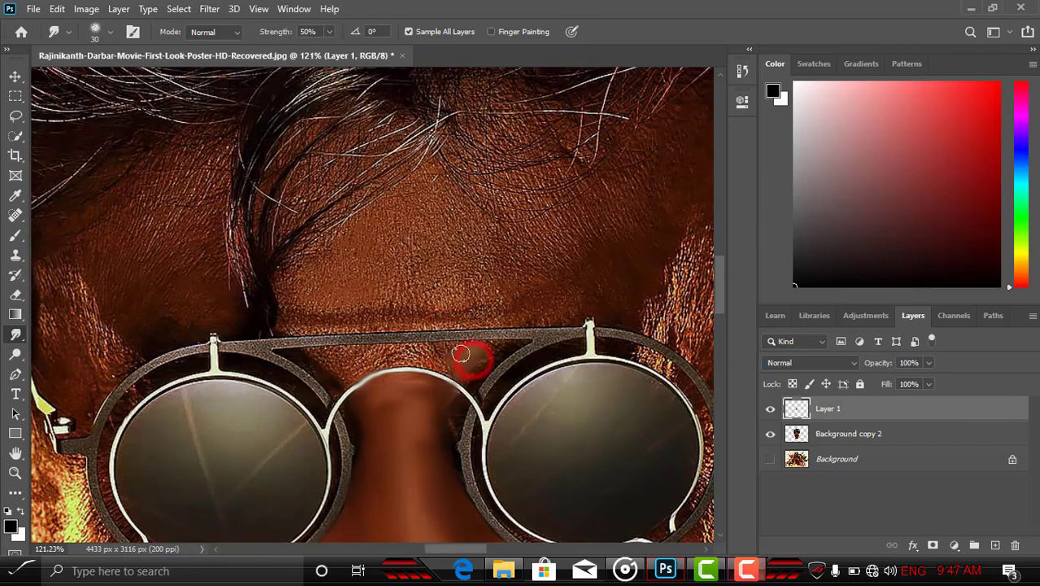
{"action": "scroll", "coordinate": [444, 359], "scroll_direction": "down", "scroll_amount": 4}
{"action": "scroll", "coordinate": [370, 323], "scroll_direction": "up", "scroll_amount": 2}
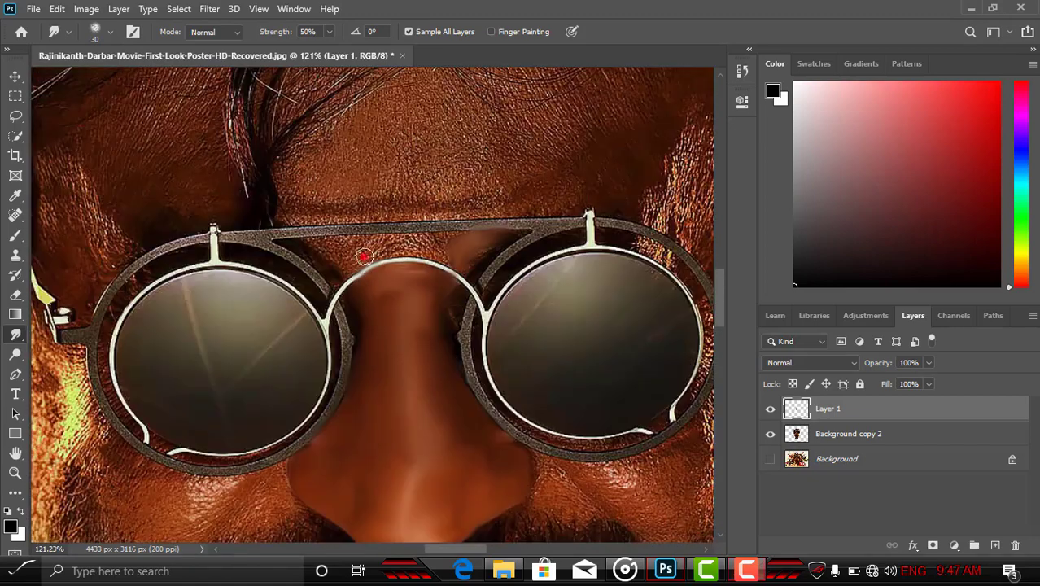
- Smooth the skin under the glasses' top bar, then enlarge the brush
{"action": "left_click_drag", "start_coordinate": [378, 250], "coordinate": [406, 242]}
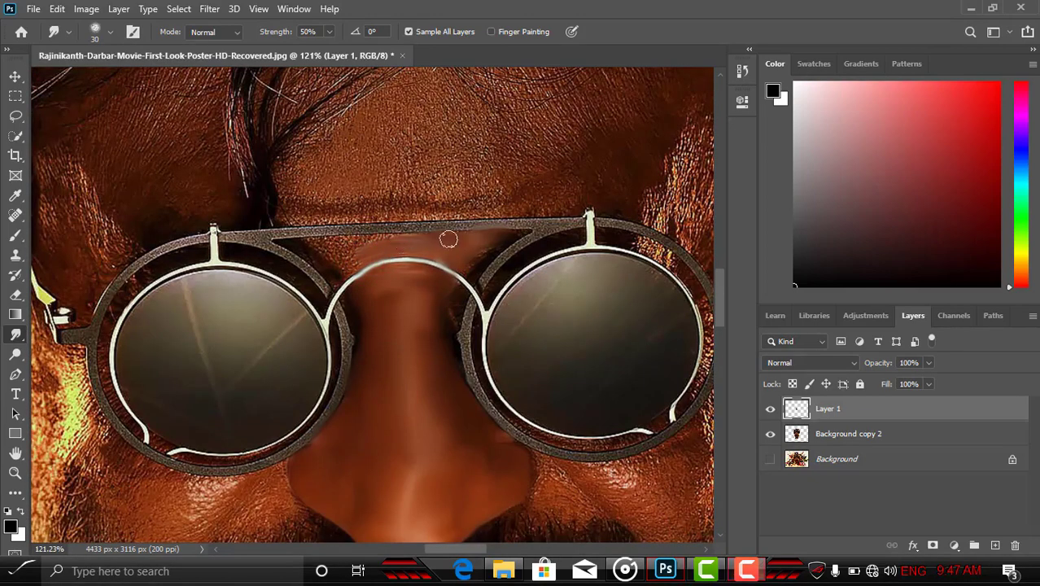
{"action": "scroll", "coordinate": [411, 288], "scroll_direction": "down", "scroll_amount": 1}
{"action": "scroll", "coordinate": [409, 289], "scroll_direction": "up", "scroll_amount": 1}
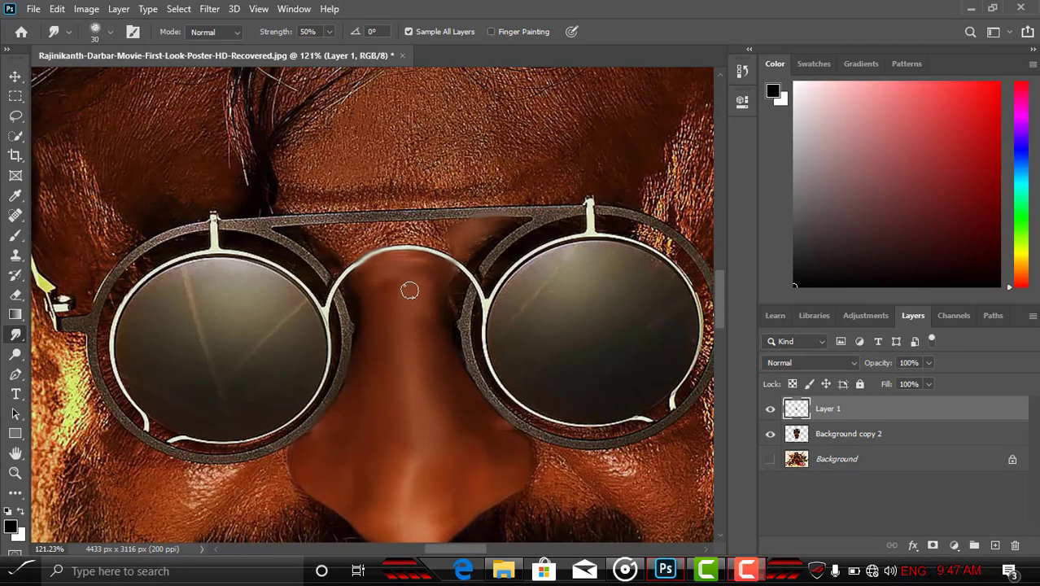
{"action": "scroll", "coordinate": [409, 290], "scroll_direction": "down", "scroll_amount": 3}
{"action": "scroll", "coordinate": [414, 236], "scroll_direction": "up", "scroll_amount": 1}
{"action": "scroll", "coordinate": [396, 262], "scroll_direction": "up", "scroll_amount": 1}
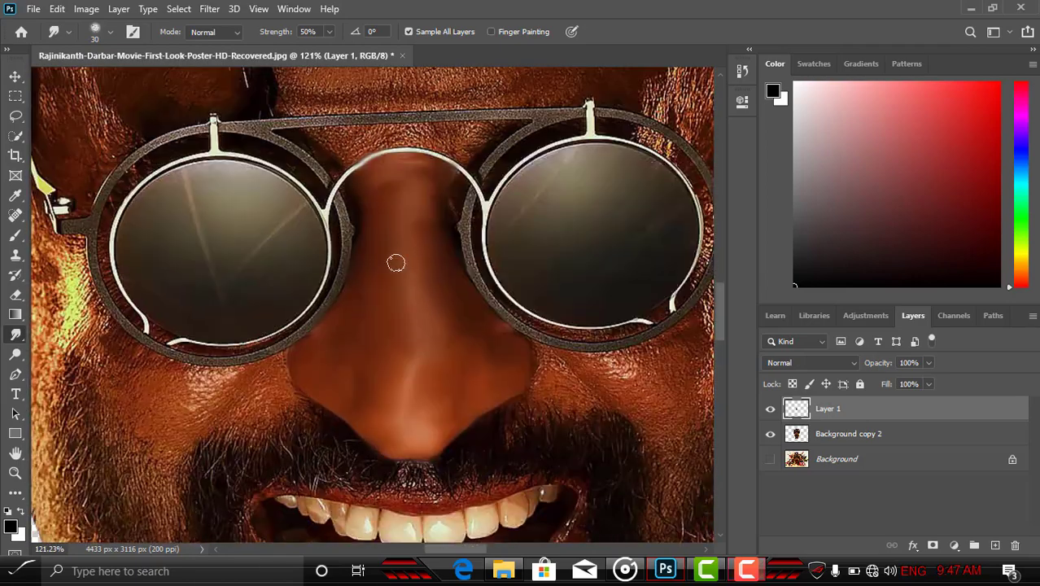
{"action": "key", "text": "bracketright"}
{"action": "key", "text": "bracketright"}
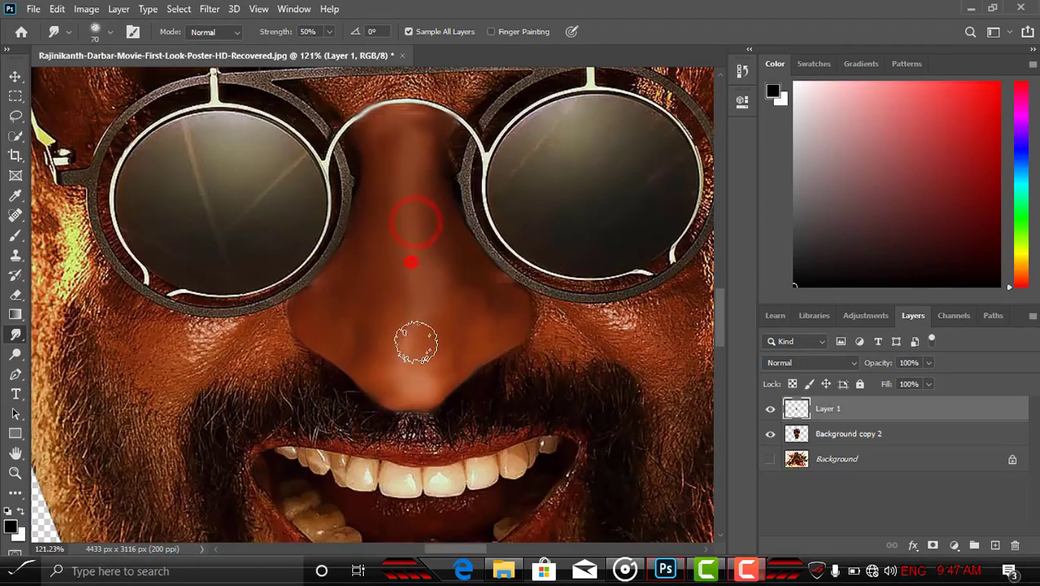
- Smudge the skin between the lenses, extending the smear rightward above the nose bridge
{"action": "scroll", "coordinate": [456, 327], "scroll_direction": "up", "scroll_amount": 1}
{"action": "scroll", "coordinate": [455, 328], "scroll_direction": "up", "scroll_amount": 2}
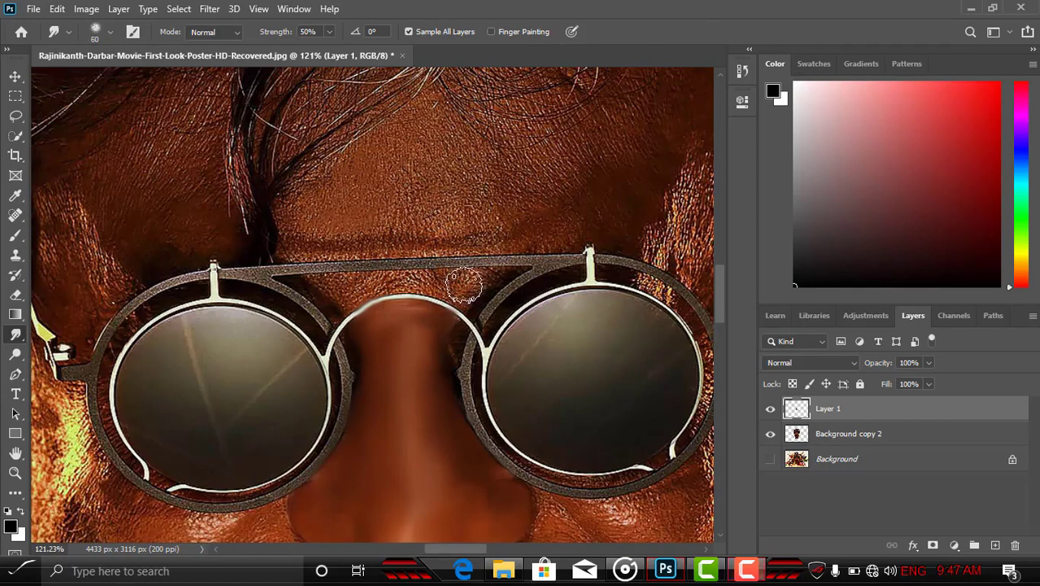
{"action": "left_click_drag", "start_coordinate": [337, 289], "coordinate": [388, 278]}
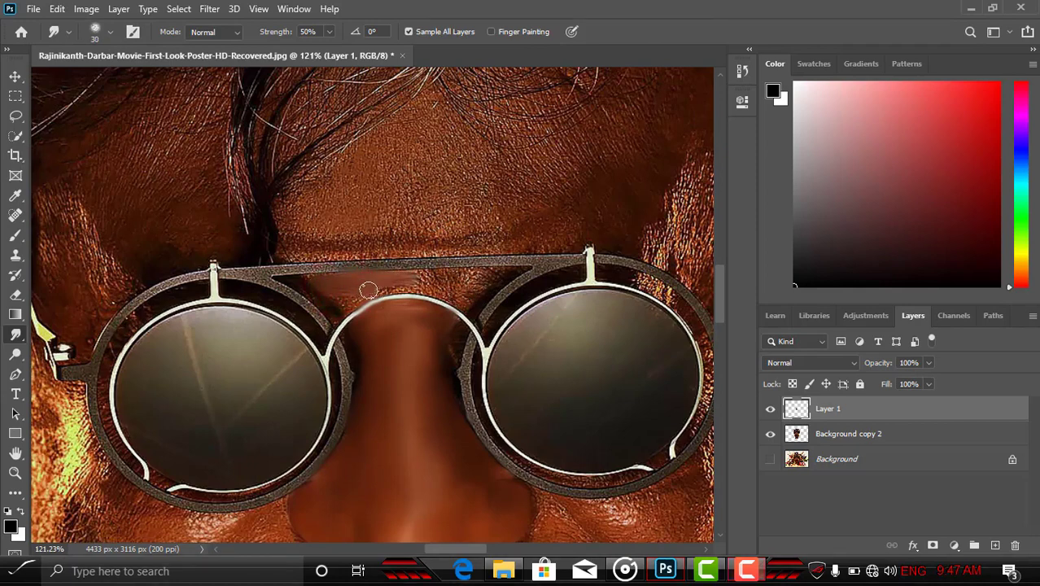
{"action": "left_click_drag", "start_coordinate": [332, 295], "coordinate": [423, 280]}
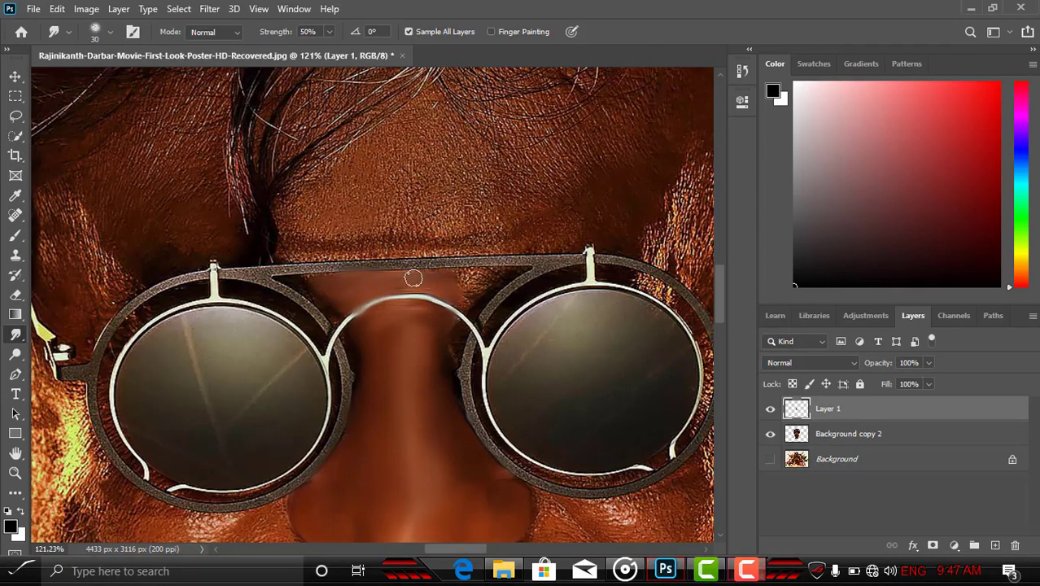
{"action": "scroll", "coordinate": [423, 275], "scroll_direction": "down", "scroll_amount": 2}
{"action": "scroll", "coordinate": [408, 272], "scroll_direction": "up", "scroll_amount": 2}
{"action": "left_click_drag", "start_coordinate": [461, 262], "coordinate": [470, 282]}
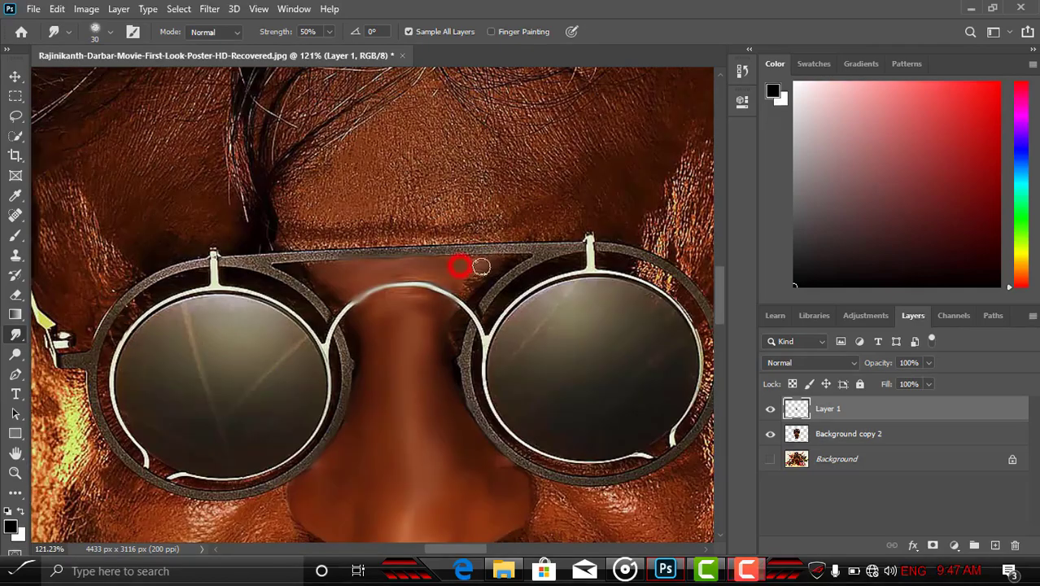
{"action": "scroll", "coordinate": [406, 279], "scroll_direction": "down", "scroll_amount": 3}
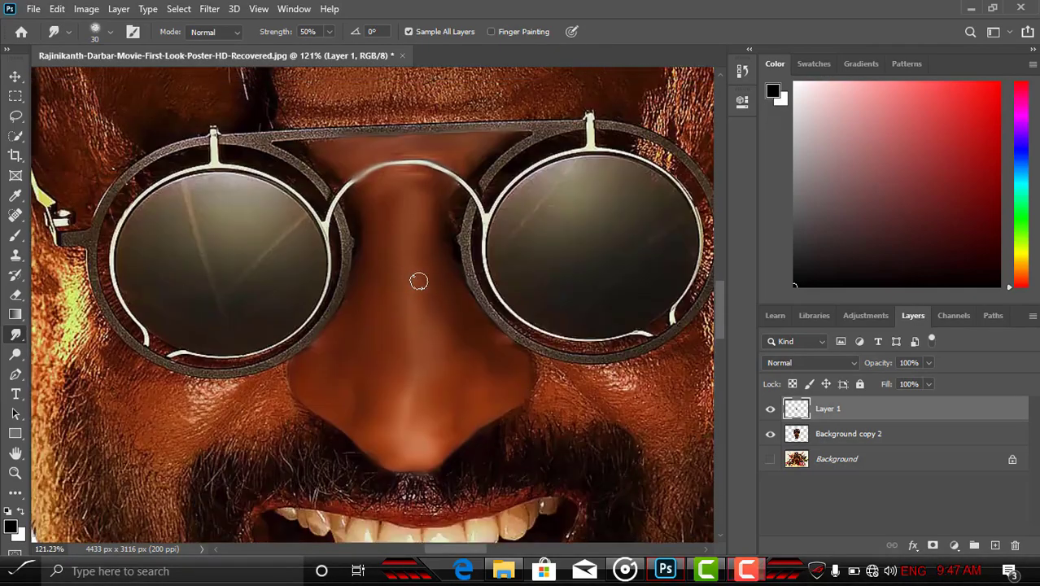
{"action": "scroll", "coordinate": [440, 281], "scroll_direction": "up", "scroll_amount": 2}
{"action": "scroll", "coordinate": [448, 301], "scroll_direction": "down", "scroll_amount": 3}
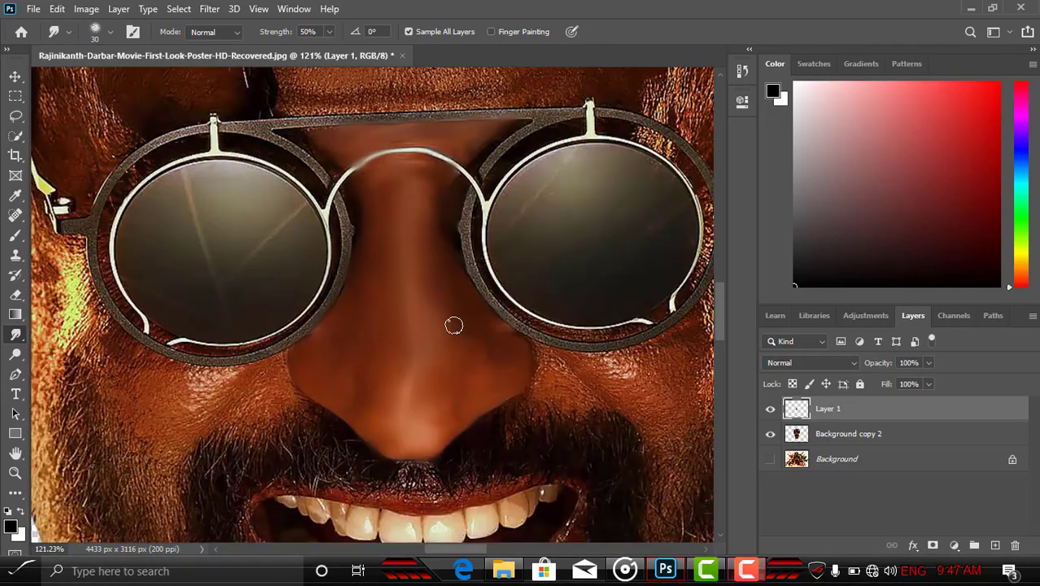
{"action": "scroll", "coordinate": [359, 308], "scroll_direction": "up", "scroll_amount": 3}
{"action": "scroll", "coordinate": [338, 311], "scroll_direction": "up", "scroll_amount": 1}
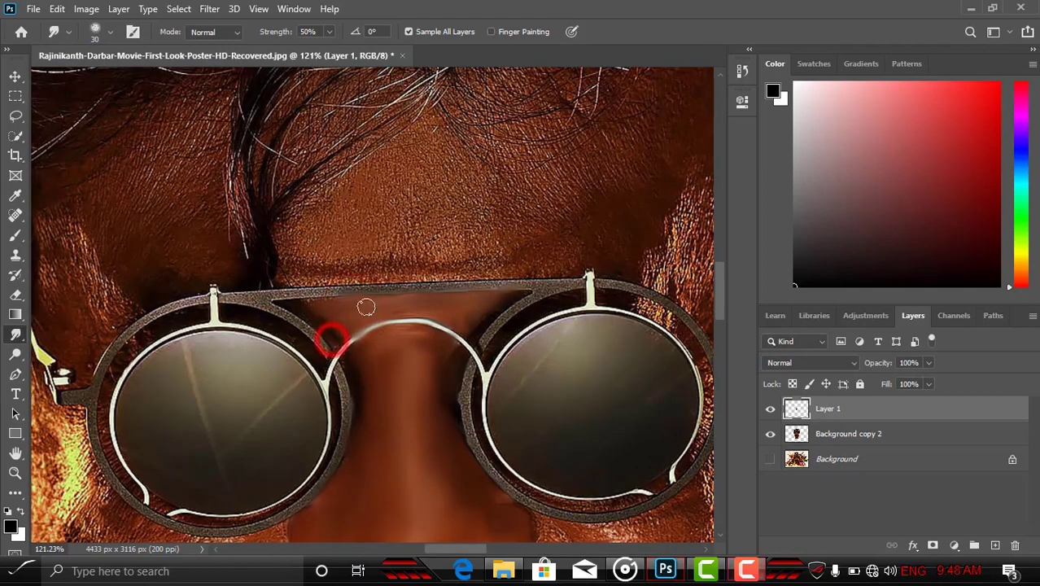
- Smooth the skin along the glasses' bridge and its left end, then enlarge the brush to 35 px
{"action": "left_click", "coordinate": [341, 302]}
{"action": "scroll", "coordinate": [365, 327], "scroll_direction": "down", "scroll_amount": 3}
{"action": "scroll", "coordinate": [383, 301], "scroll_direction": "up", "scroll_amount": 1}
{"action": "left_click_drag", "start_coordinate": [402, 273], "coordinate": [436, 282]}
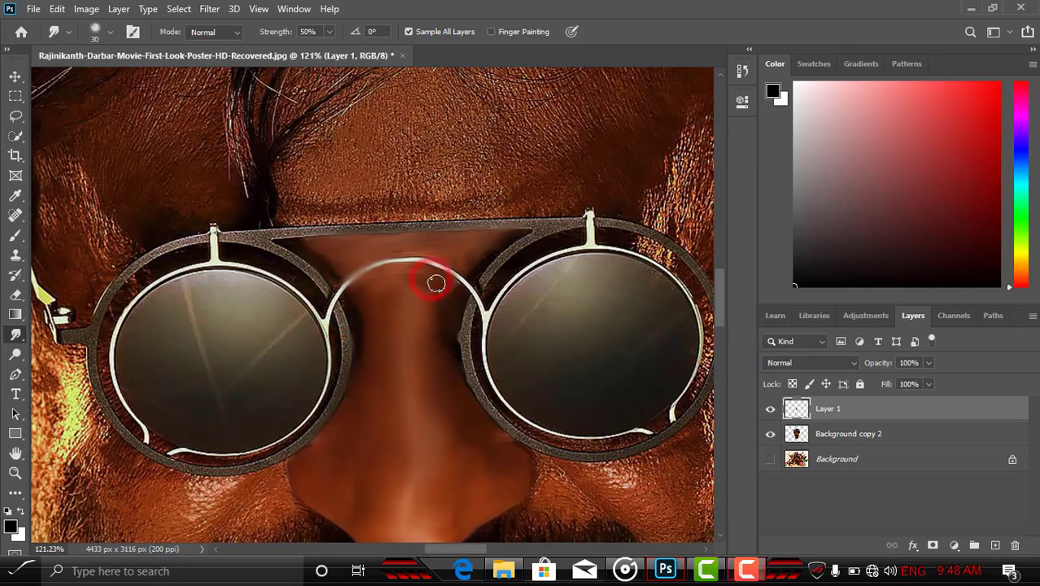
{"action": "scroll", "coordinate": [455, 293], "scroll_direction": "down", "scroll_amount": 3}
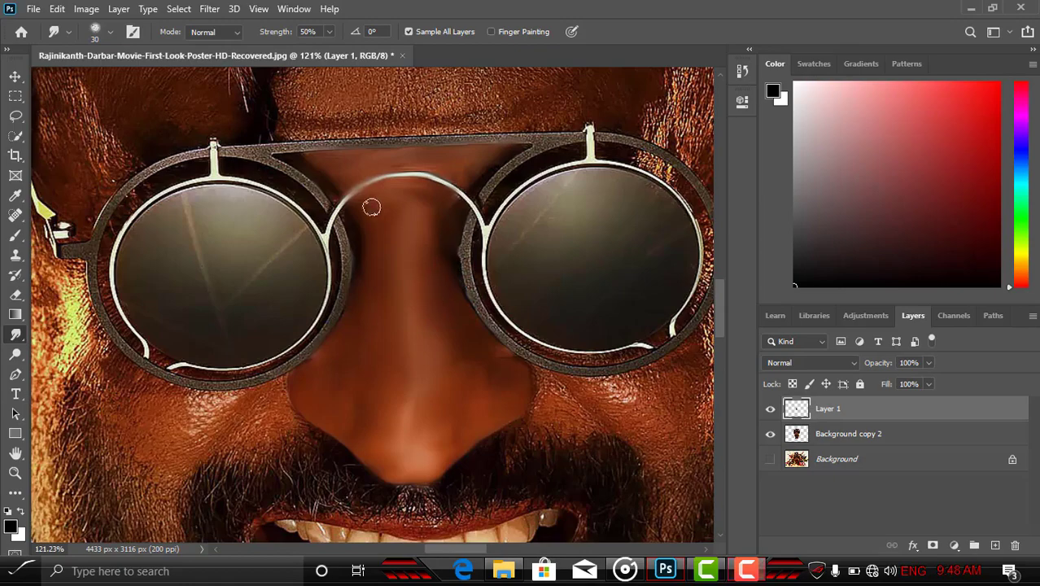
{"action": "left_click_drag", "start_coordinate": [364, 202], "coordinate": [448, 207]}
{"action": "scroll", "coordinate": [446, 219], "scroll_direction": "down", "scroll_amount": 3}
{"action": "scroll", "coordinate": [446, 234], "scroll_direction": "down", "scroll_amount": 3}
{"action": "scroll", "coordinate": [446, 234], "scroll_direction": "up", "scroll_amount": 7}
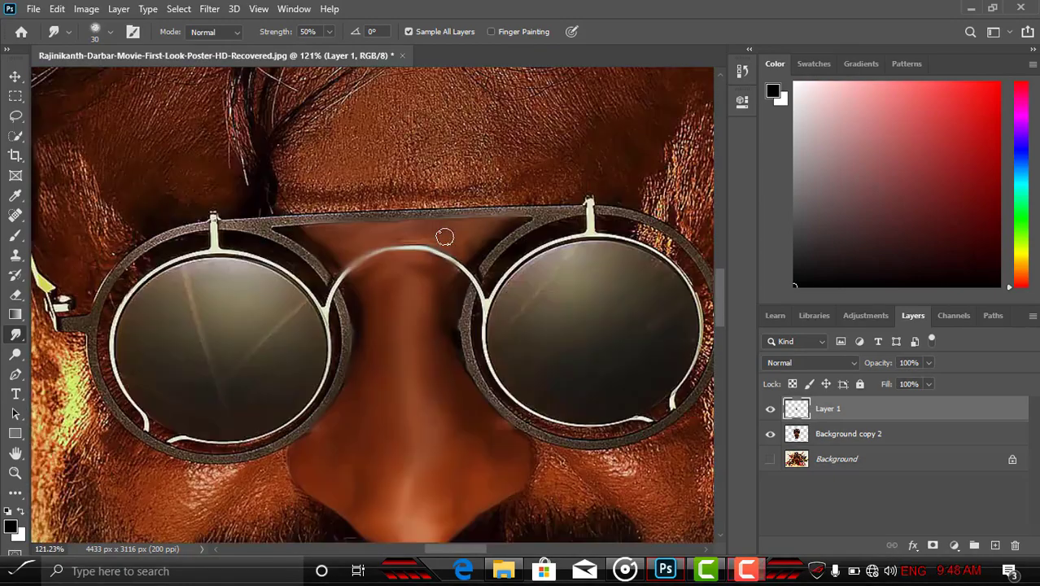
{"action": "scroll", "coordinate": [445, 236], "scroll_direction": "down", "scroll_amount": 2}
{"action": "scroll", "coordinate": [442, 236], "scroll_direction": "up", "scroll_amount": 4}
{"action": "scroll", "coordinate": [441, 237], "scroll_direction": "down", "scroll_amount": 3}
{"action": "scroll", "coordinate": [441, 234], "scroll_direction": "down", "scroll_amount": 2}
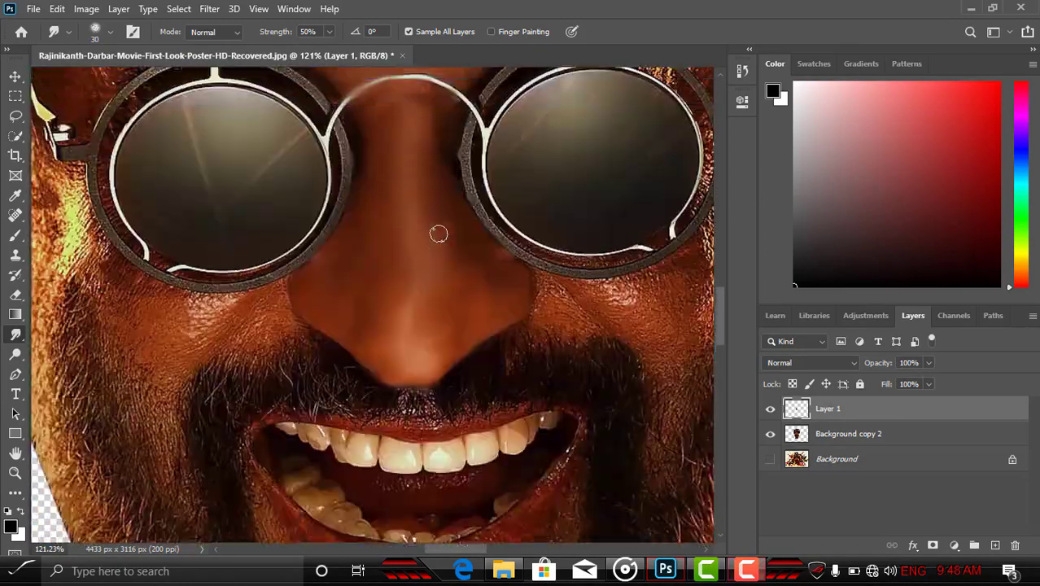
{"action": "scroll", "coordinate": [456, 260], "scroll_direction": "up", "scroll_amount": 2}
{"action": "key", "text": "]"}
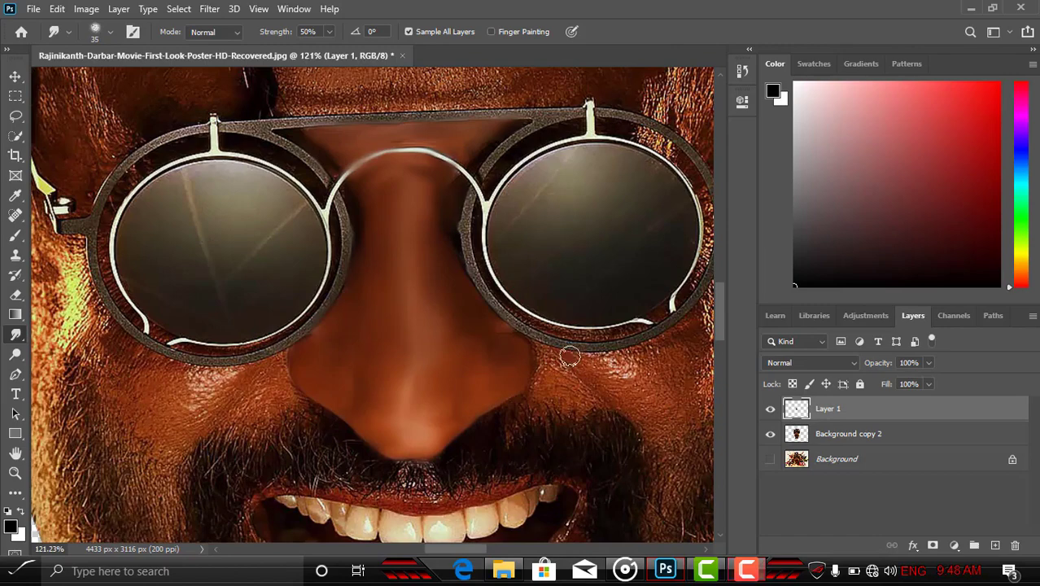
- Smooth the cheek skin below the glasses, enlarging the brush to 60 partway through
{"action": "left_click_drag", "start_coordinate": [611, 385], "coordinate": [602, 361]}
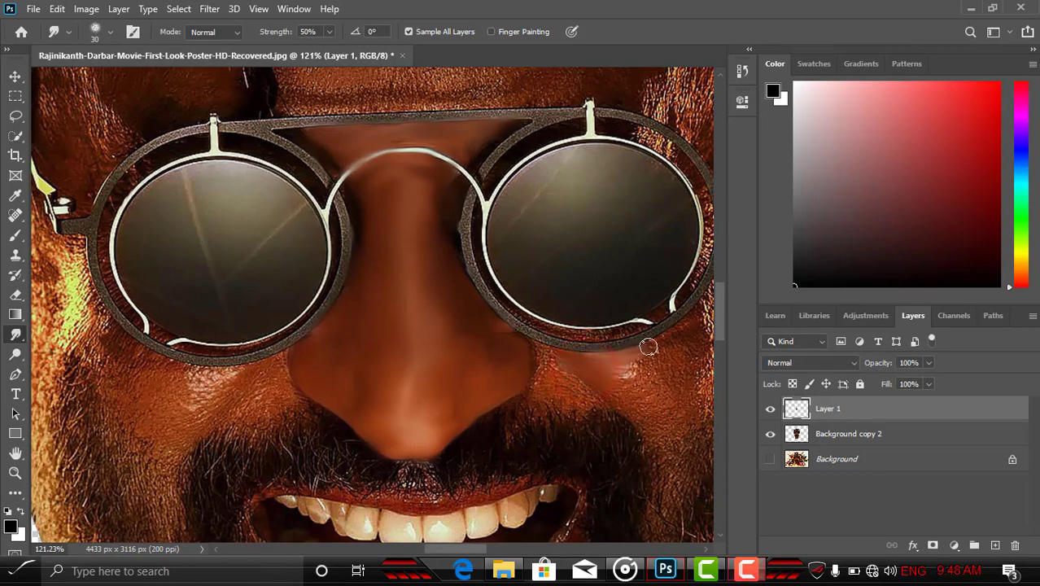
{"action": "scroll", "coordinate": [596, 284], "scroll_direction": "down", "scroll_amount": 3}
{"action": "left_click_drag", "start_coordinate": [612, 286], "coordinate": [622, 277]}
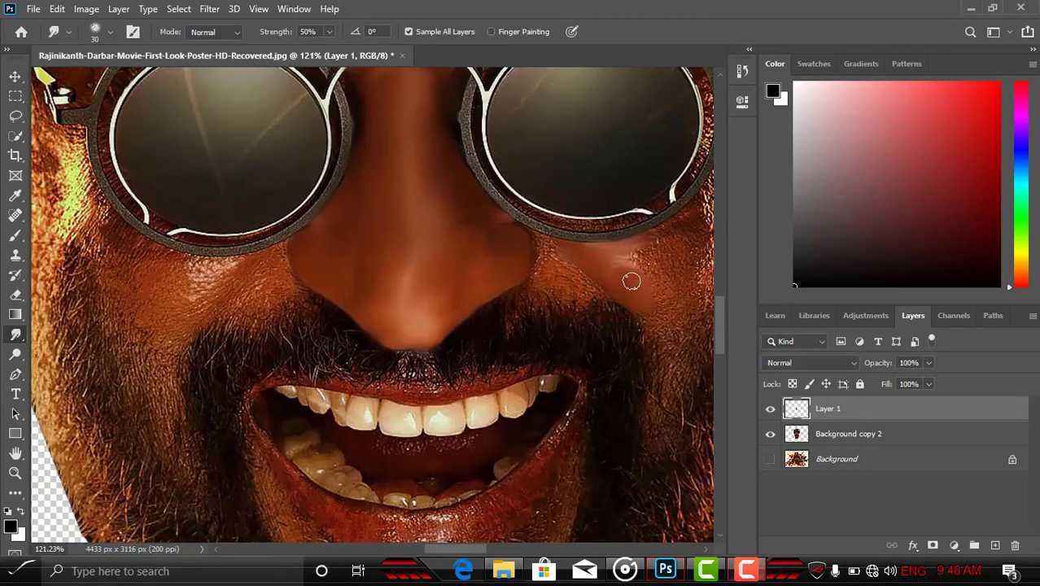
{"action": "scroll", "coordinate": [631, 281], "scroll_direction": "up", "scroll_amount": 2}
{"action": "scroll", "coordinate": [556, 505], "scroll_direction": "right", "scroll_amount": 4}
{"action": "key", "text": "bracketright"}
{"action": "key", "text": "bracketright"}
{"action": "key", "text": "bracketright"}
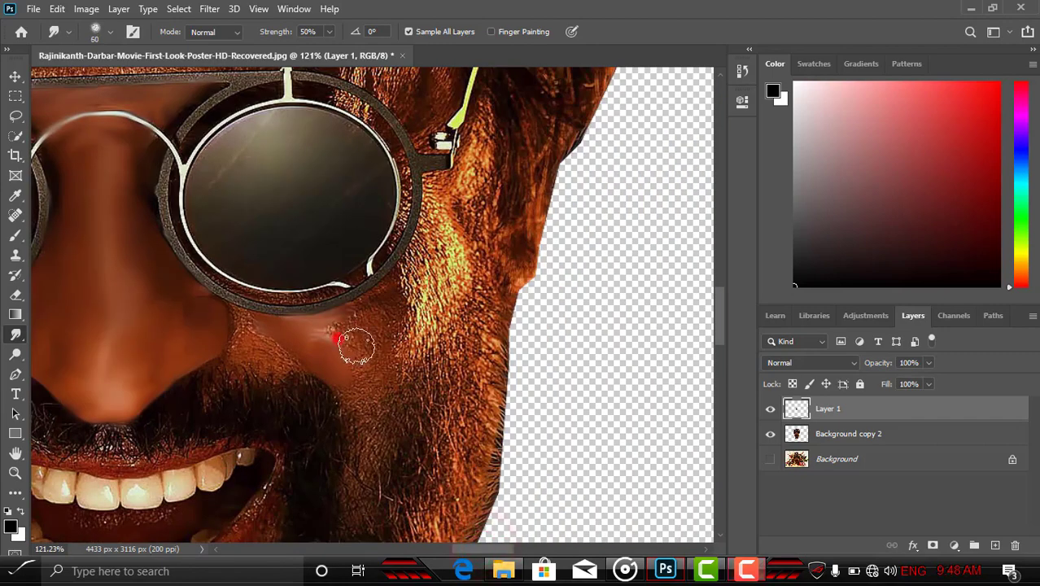
{"action": "mouse_move", "coordinate": [356, 347]}
{"action": "left_mouse_down"}
{"action": "mouse_move", "coordinate": [359, 315]}
{"action": "mouse_move", "coordinate": [355, 376]}
{"action": "mouse_move", "coordinate": [394, 336]}
{"action": "mouse_move", "coordinate": [387, 297]}
{"action": "mouse_move", "coordinate": [395, 302]}
{"action": "mouse_move", "coordinate": [291, 283]}
{"action": "left_mouse_up"}
- Reduce the brush to 50 and smooth the cheek right of the glasses
{"action": "scroll", "coordinate": [395, 301], "scroll_direction": "down", "scroll_amount": 1}
{"action": "key", "text": "bracketleft"}
{"action": "scroll", "coordinate": [396, 275], "scroll_direction": "up", "scroll_amount": 1}
{"action": "mouse_move", "coordinate": [415, 298]}
{"action": "left_mouse_down"}
{"action": "mouse_move", "coordinate": [402, 275]}
{"action": "mouse_move", "coordinate": [417, 303]}
{"action": "mouse_move", "coordinate": [442, 279]}
{"action": "mouse_move", "coordinate": [435, 338]}
{"action": "left_mouse_up"}
{"action": "scroll", "coordinate": [418, 303], "scroll_direction": "up", "scroll_amount": 1}
{"action": "scroll", "coordinate": [426, 289], "scroll_direction": "up", "scroll_amount": 3}
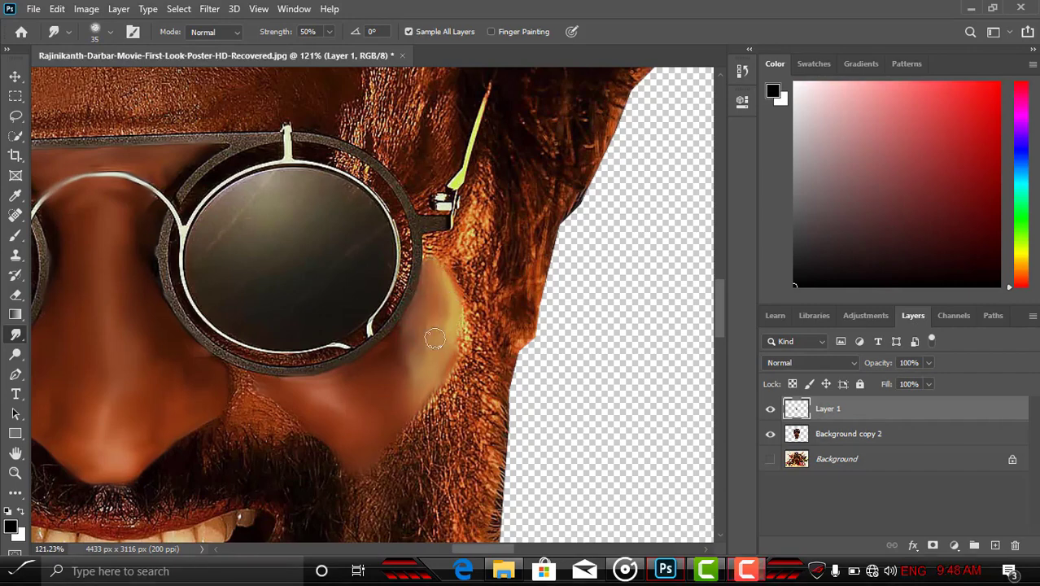
{"action": "mouse_move", "coordinate": [413, 373]}
{"action": "left_mouse_down"}
{"action": "mouse_move", "coordinate": [430, 367]}
{"action": "mouse_move", "coordinate": [402, 366]}
{"action": "left_mouse_up"}
{"action": "scroll", "coordinate": [430, 367], "scroll_direction": "down", "scroll_amount": 3}
{"action": "scroll", "coordinate": [402, 367], "scroll_direction": "up", "scroll_amount": 8}
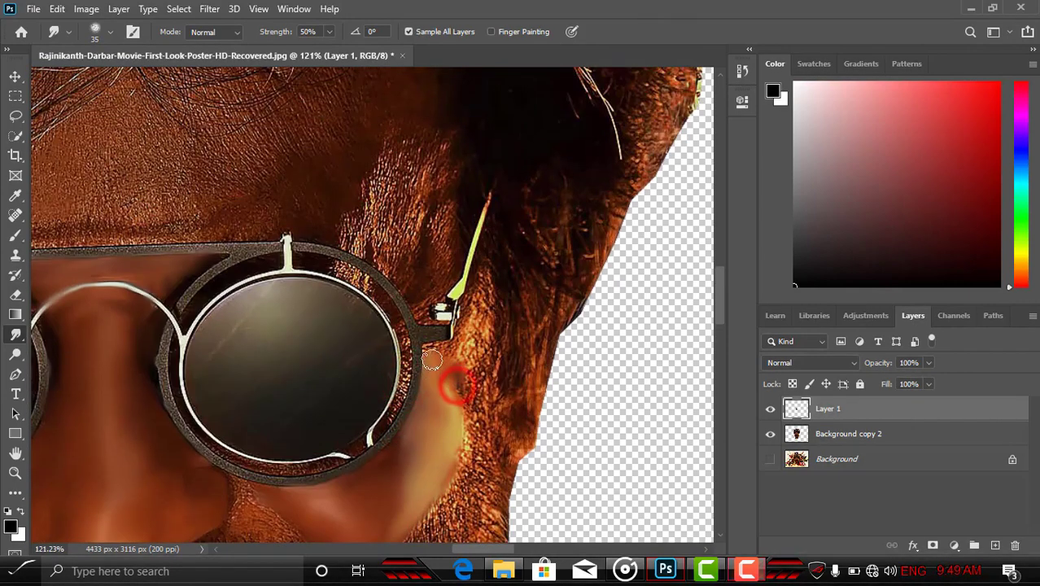
- Smudge the cheek between the glasses and hair, up toward the ear and hairline
{"action": "left_click_drag", "start_coordinate": [458, 385], "coordinate": [462, 362]}
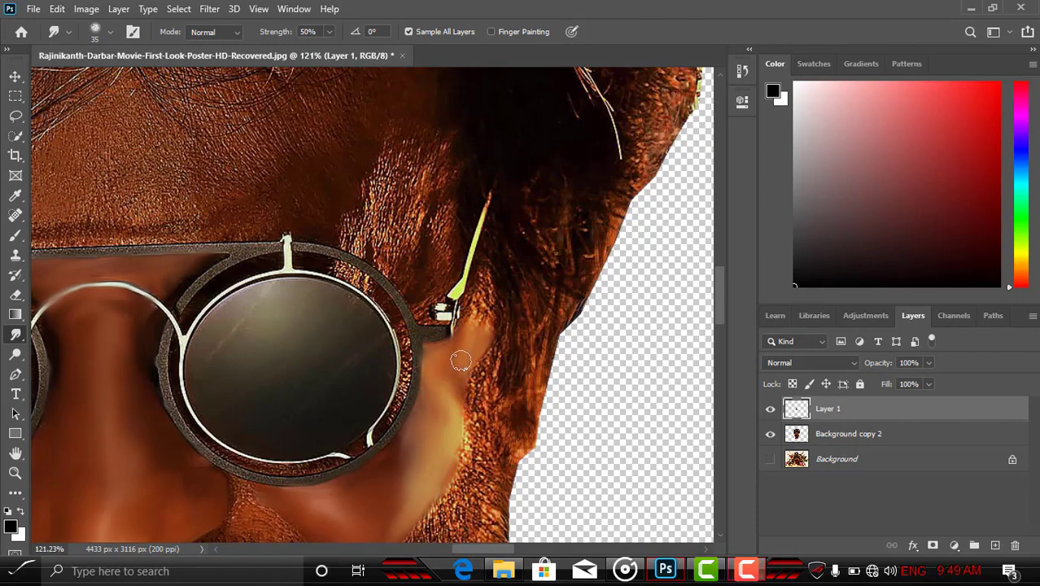
{"action": "scroll", "coordinate": [460, 361], "scroll_direction": "down", "scroll_amount": 5}
{"action": "scroll", "coordinate": [456, 325], "scroll_direction": "down", "scroll_amount": 2}
{"action": "scroll", "coordinate": [453, 309], "scroll_direction": "down", "scroll_amount": 3}
{"action": "mouse_move", "coordinate": [431, 248]}
{"action": "left_mouse_down"}
{"action": "mouse_move", "coordinate": [396, 302]}
{"action": "mouse_move", "coordinate": [402, 288]}
{"action": "left_mouse_up"}
{"action": "scroll", "coordinate": [402, 280], "scroll_direction": "up", "scroll_amount": 4}
{"action": "scroll", "coordinate": [440, 244], "scroll_direction": "up", "scroll_amount": 4}
{"action": "mouse_move", "coordinate": [480, 259]}
{"action": "left_mouse_down"}
{"action": "mouse_move", "coordinate": [466, 257]}
{"action": "mouse_move", "coordinate": [480, 211]}
{"action": "left_mouse_up"}
{"action": "scroll", "coordinate": [480, 260], "scroll_direction": "up", "scroll_amount": 6}
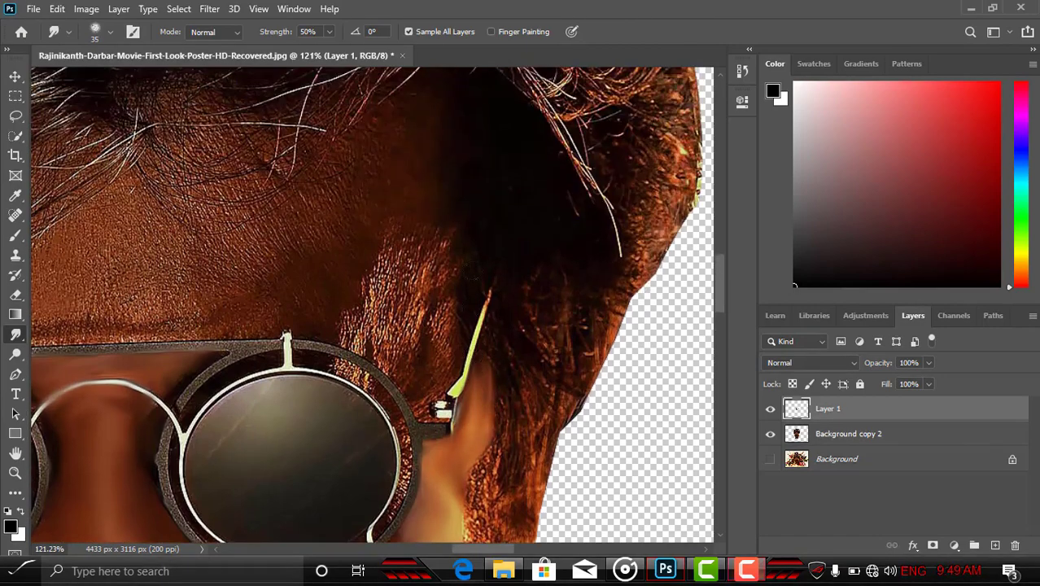
{"action": "scroll", "coordinate": [407, 284], "scroll_direction": "down", "scroll_amount": 2}
{"action": "scroll", "coordinate": [354, 284], "scroll_direction": "down", "scroll_amount": 6}
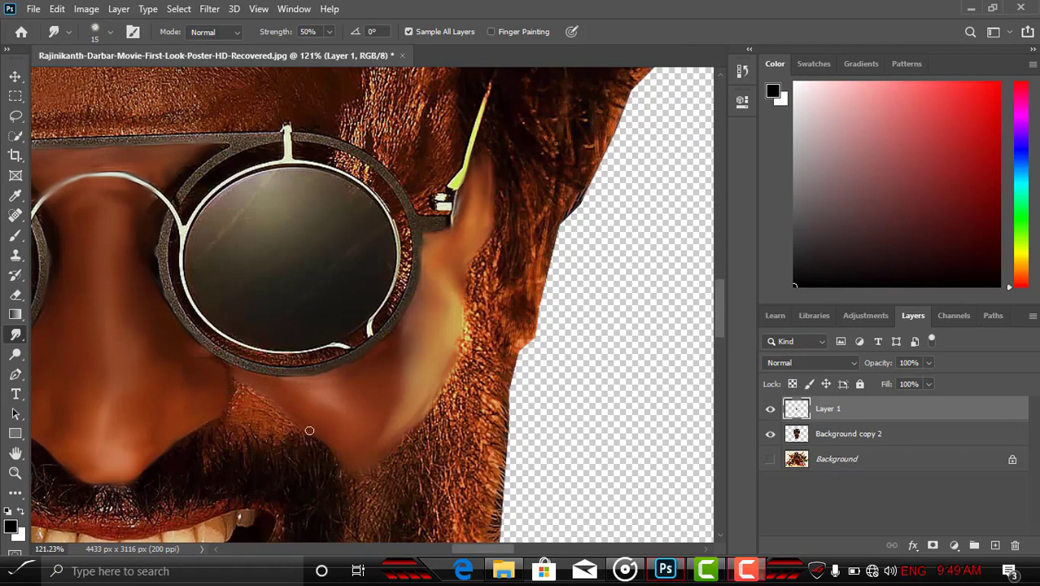
- Enlarge the brush to 20 and soften the dark shadow line at the cheek crease
{"action": "scroll", "coordinate": [309, 431], "scroll_direction": "down", "scroll_amount": 6}
{"action": "scroll", "coordinate": [248, 390], "scroll_direction": "up", "scroll_amount": 4}
{"action": "key", "text": "bracketright"}
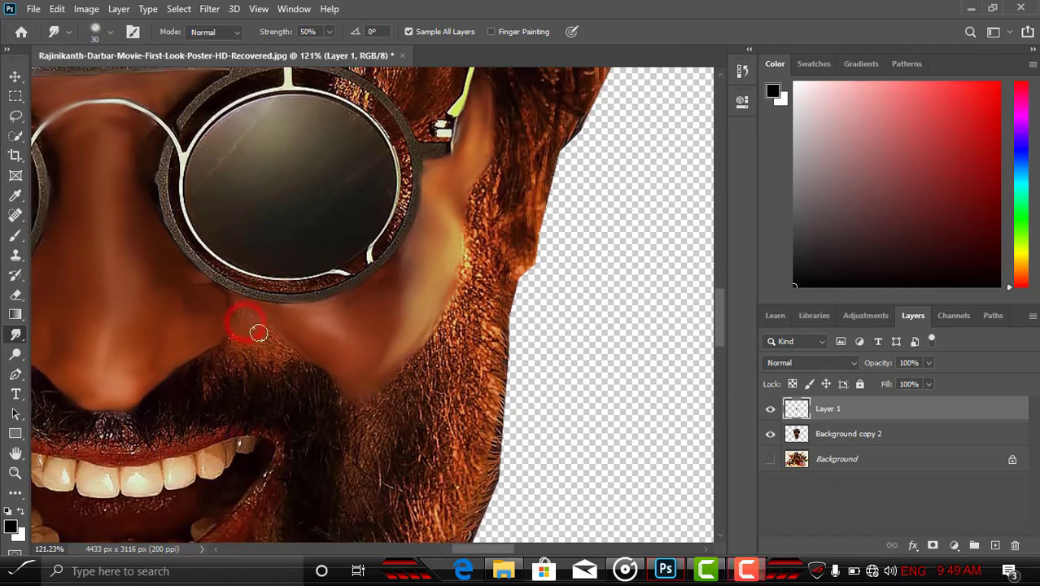
{"action": "left_click_drag", "start_coordinate": [241, 349], "coordinate": [280, 348]}
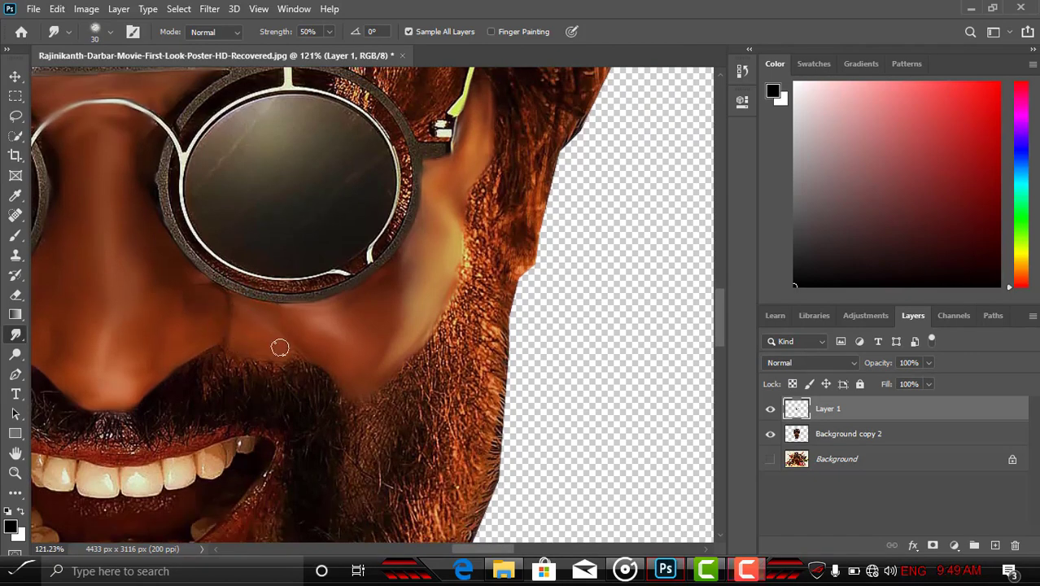
{"action": "left_click_drag", "start_coordinate": [221, 312], "coordinate": [248, 332]}
- Smooth the cheek skin beside the left lens
{"action": "scroll", "coordinate": [482, 521], "scroll_direction": "down", "scroll_amount": 2}
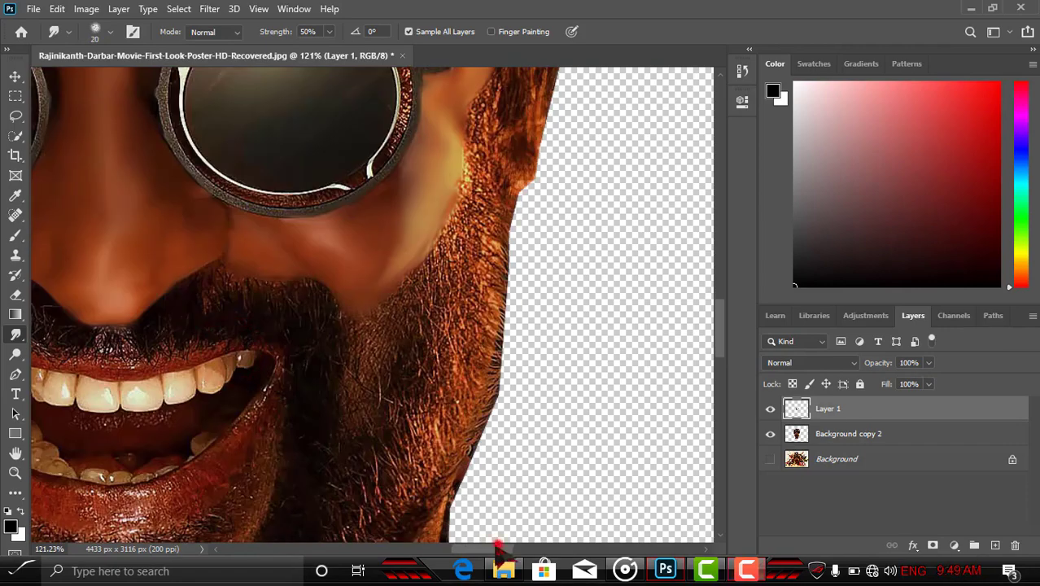
{"action": "scroll", "coordinate": [493, 548], "scroll_direction": "up", "scroll_amount": 2}
{"action": "scroll", "coordinate": [458, 360], "scroll_direction": "left", "scroll_amount": 3}
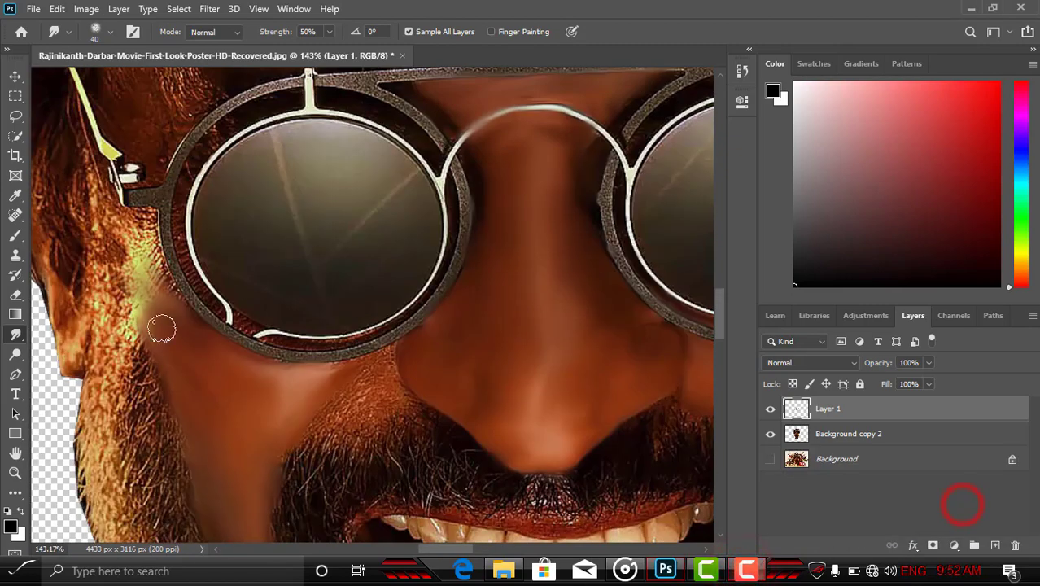
{"action": "left_click_drag", "start_coordinate": [137, 293], "coordinate": [155, 252]}
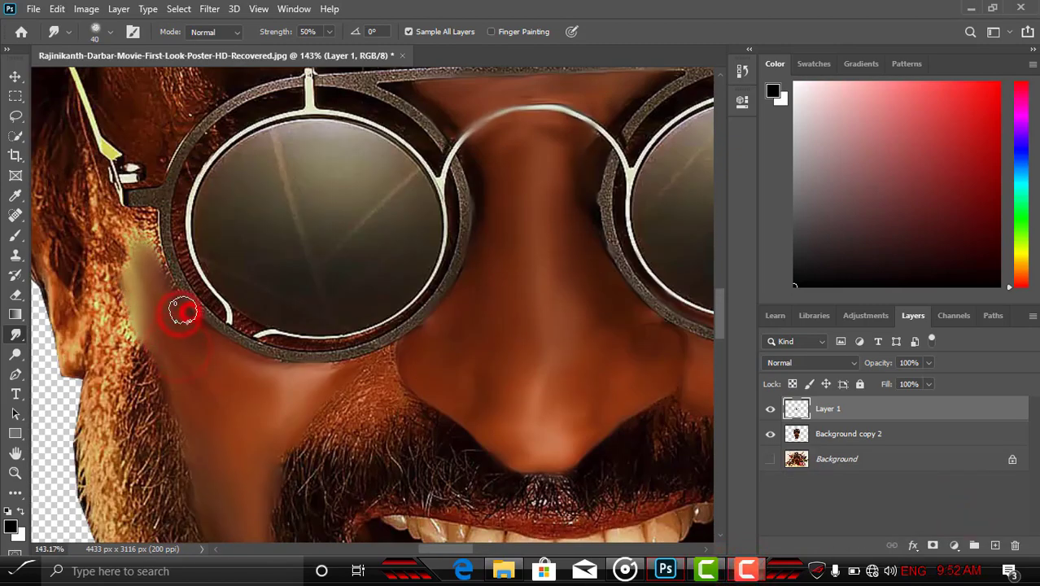
{"action": "scroll", "coordinate": [155, 252], "scroll_direction": "down", "scroll_amount": 2}
- Fit the image to the window, then zoom back in on the cheek
{"action": "key", "text": "z"}
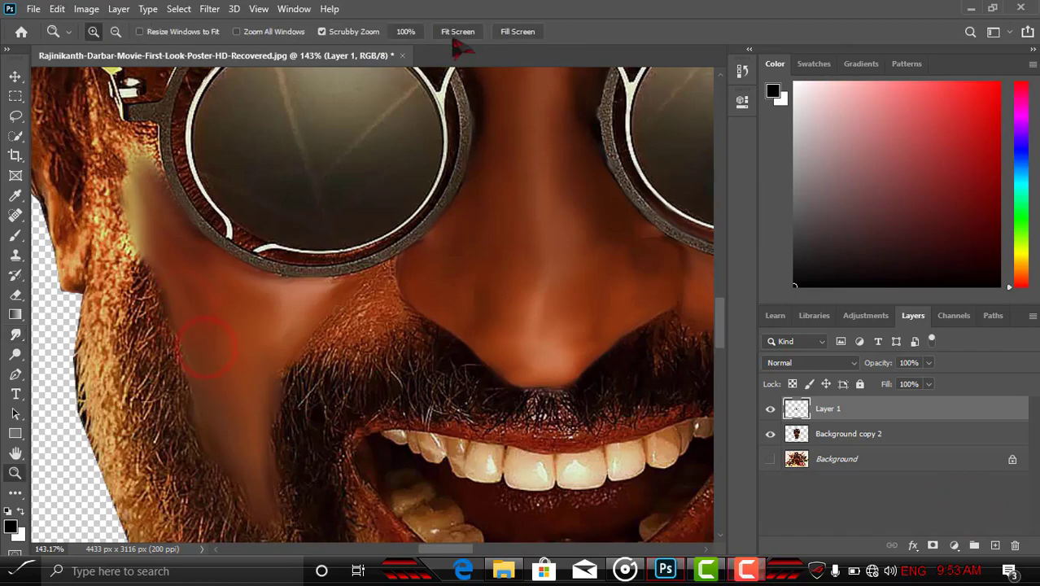
{"action": "left_click", "coordinate": [458, 31]}
{"action": "mouse_move", "coordinate": [335, 328]}
{"action": "left_mouse_down"}
{"action": "mouse_move", "coordinate": [452, 387]}
{"action": "mouse_move", "coordinate": [452, 549]}
{"action": "left_mouse_up"}
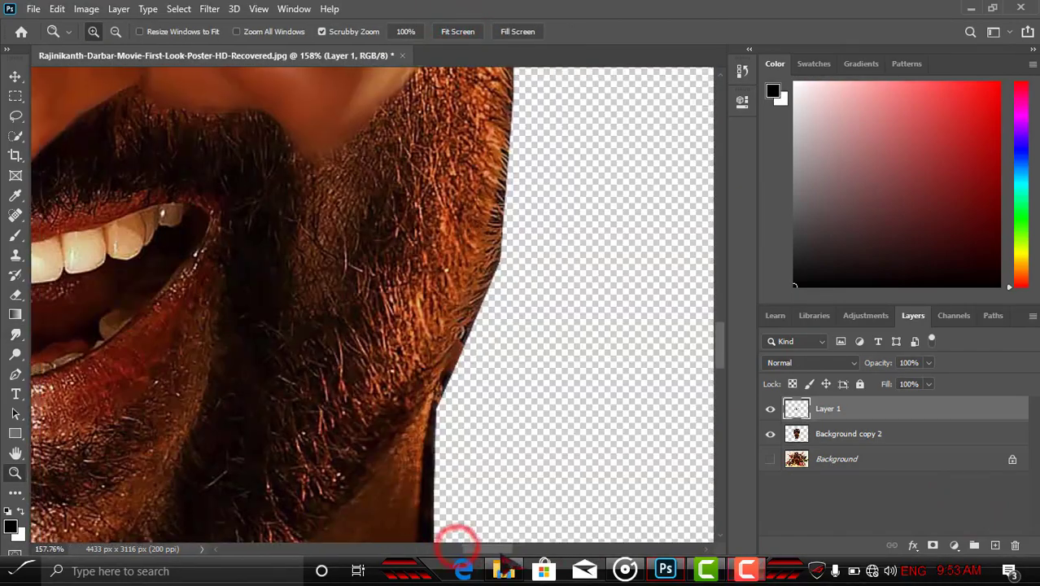
{"action": "scroll", "coordinate": [221, 299], "scroll_direction": "up", "scroll_amount": 4}
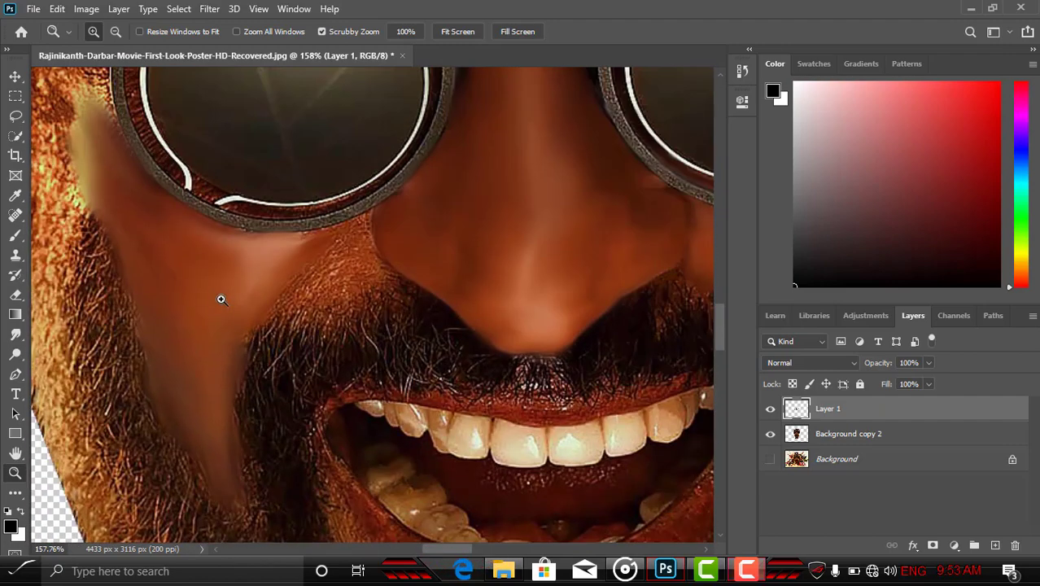
- Temporarily remove the smoothing to compare with the original skin, then restore it
{"action": "left_click", "coordinate": [15, 333]}
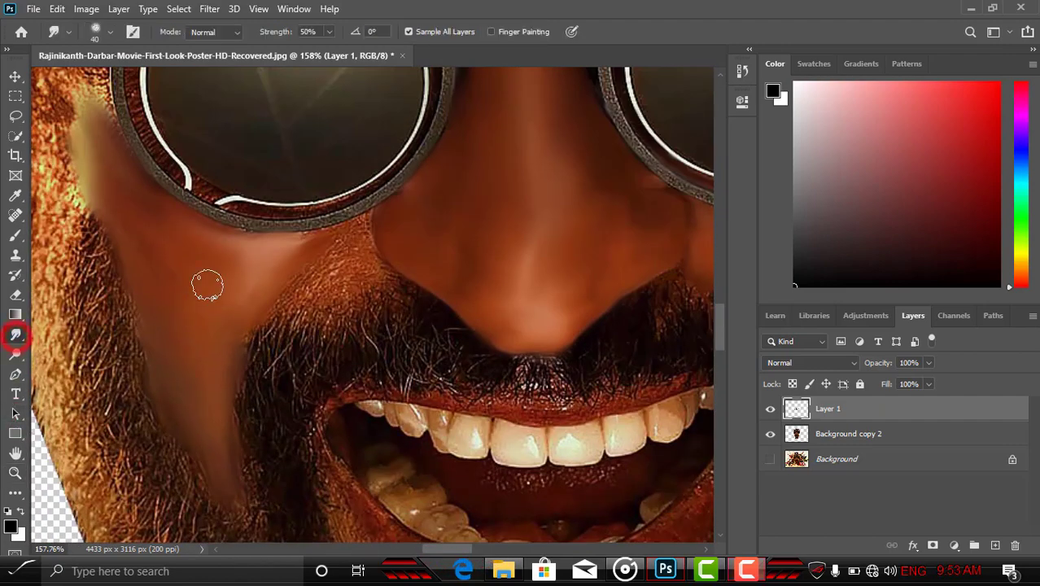
{"action": "key", "text": "Delete"}
{"action": "left_click", "coordinate": [182, 298]}
{"action": "key", "text": "ctrl+z"}
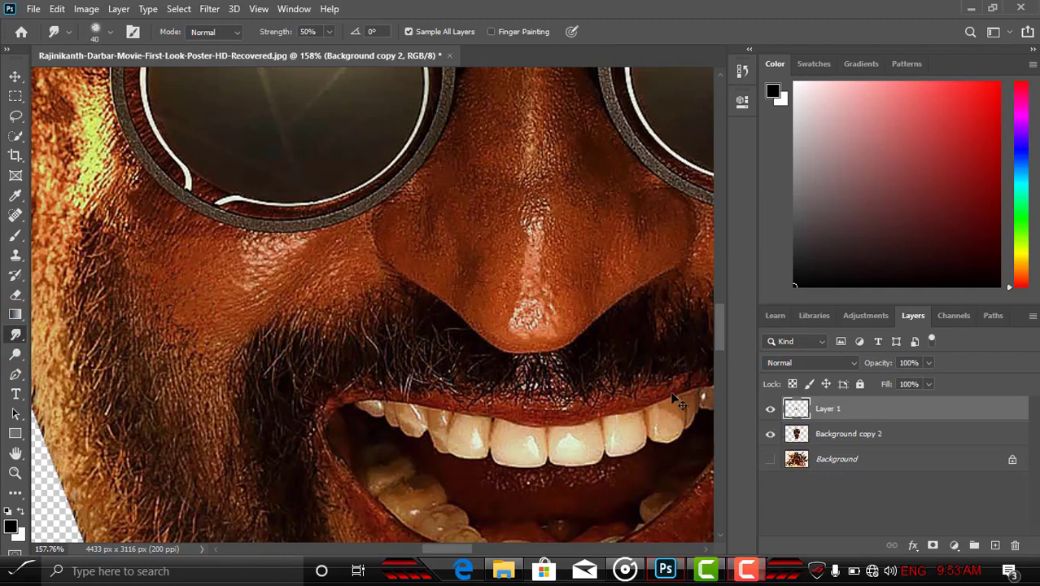
- Smudge the left cheek beside the sunglasses down toward the beard and ear
{"action": "scroll", "coordinate": [127, 274], "scroll_direction": "up", "scroll_amount": 2}
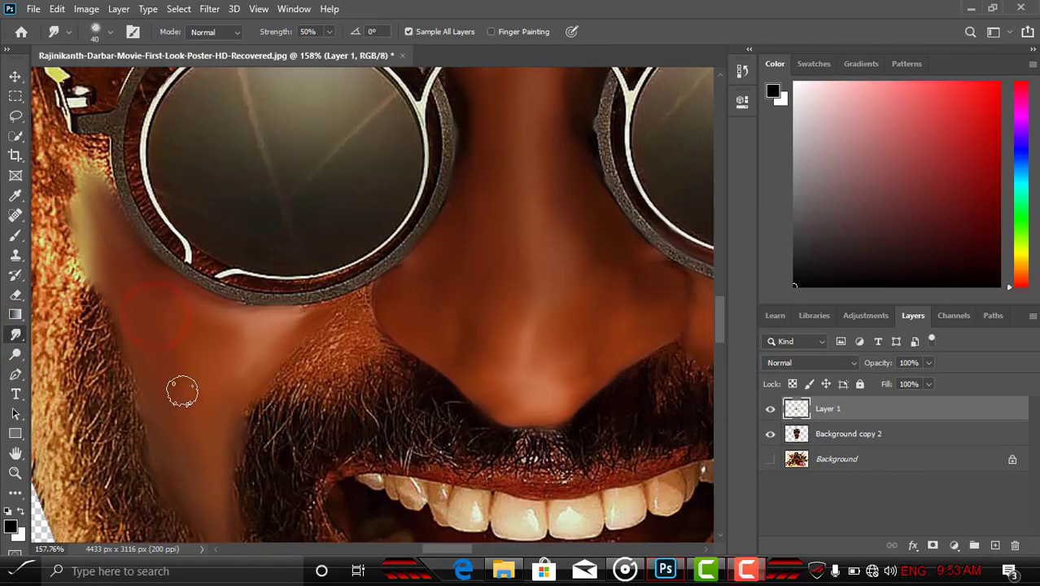
{"action": "scroll", "coordinate": [128, 371], "scroll_direction": "up", "scroll_amount": 2}
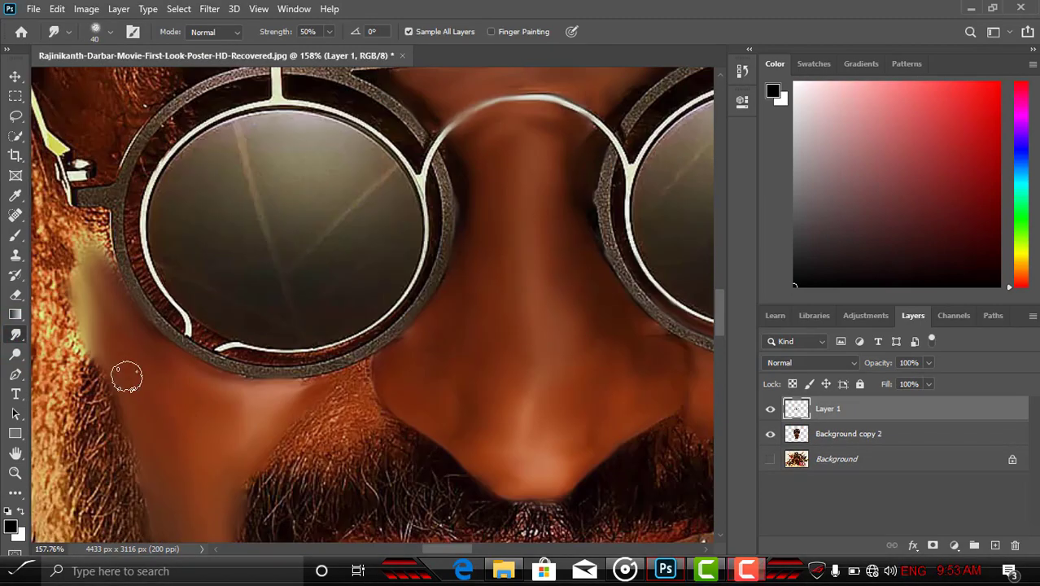
{"action": "left_click_drag", "start_coordinate": [76, 337], "coordinate": [101, 268]}
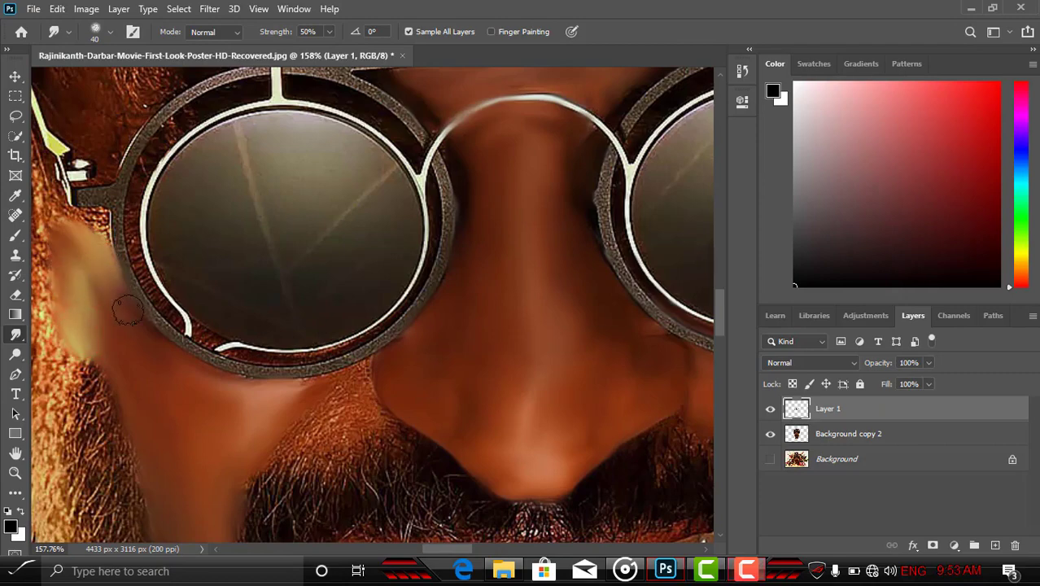
{"action": "scroll", "coordinate": [383, 499], "scroll_direction": "down", "scroll_amount": 4}
{"action": "left_click_drag", "start_coordinate": [440, 550], "coordinate": [427, 549]}
{"action": "left_click", "coordinate": [295, 216]}
{"action": "mouse_move", "coordinate": [295, 216]}
{"action": "left_mouse_down"}
{"action": "mouse_move", "coordinate": [278, 181]}
{"action": "mouse_move", "coordinate": [326, 257]}
{"action": "mouse_move", "coordinate": [367, 262]}
{"action": "mouse_move", "coordinate": [317, 131]}
{"action": "mouse_move", "coordinate": [369, 242]}
{"action": "left_mouse_up"}
{"action": "scroll", "coordinate": [366, 262], "scroll_direction": "down", "scroll_amount": 1}
{"action": "scroll", "coordinate": [369, 243], "scroll_direction": "up", "scroll_amount": 1}
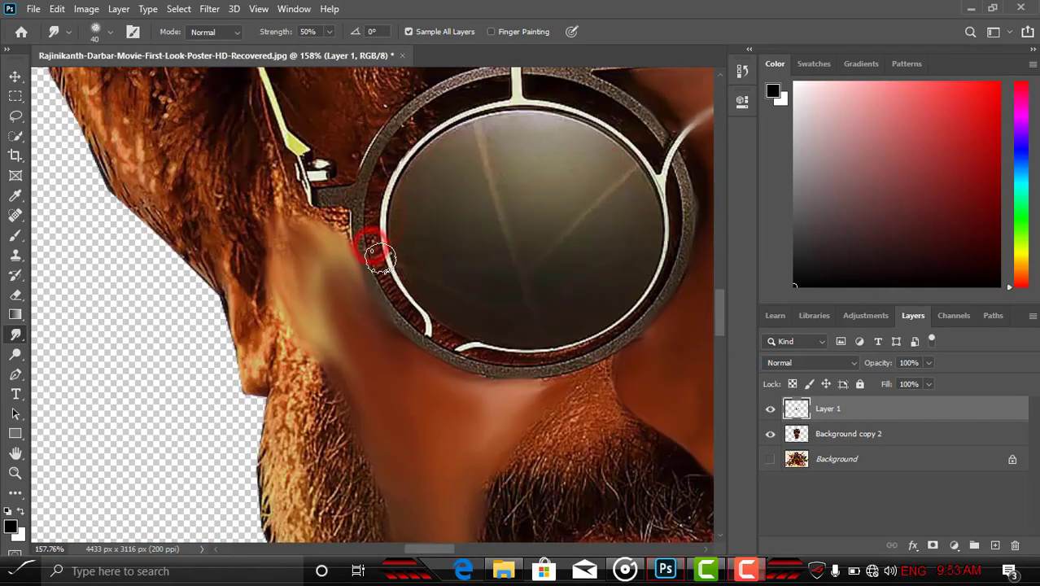
- Fit the image to the window and zoom in on the face
{"action": "key", "text": "z"}
{"action": "left_click", "coordinate": [458, 31]}
{"action": "left_click_drag", "start_coordinate": [355, 306], "coordinate": [422, 356]}
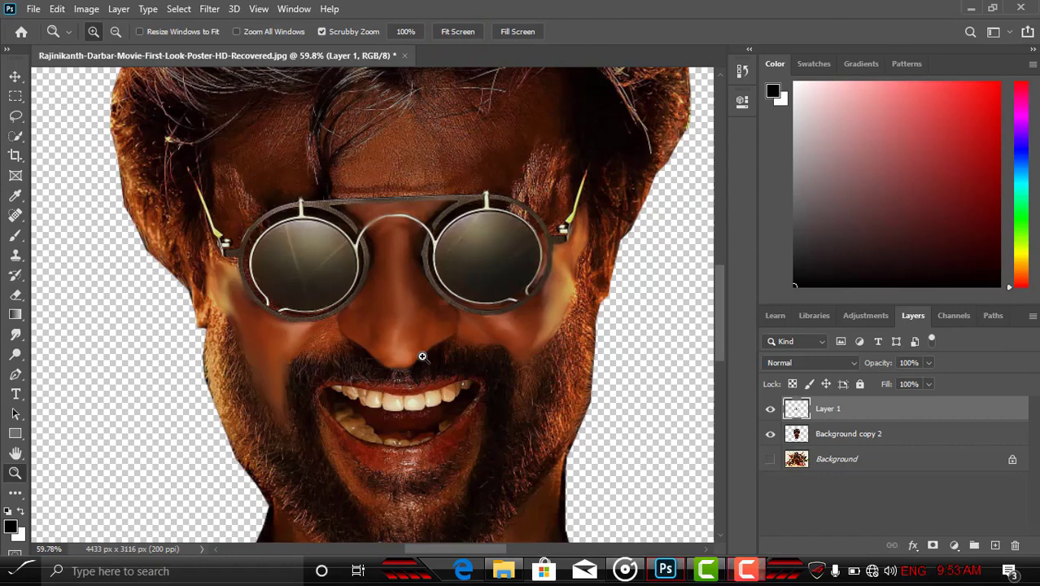
- Zoom around the left lens and smooth the skin just beneath the lens rim with the Smudge tool
{"action": "left_click_drag", "start_coordinate": [301, 291], "coordinate": [302, 285]}
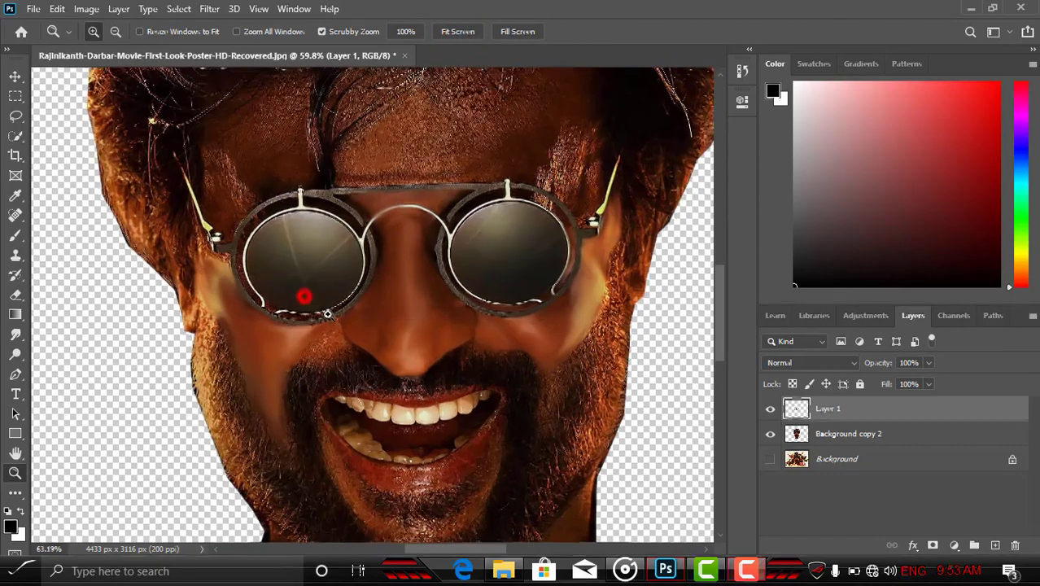
{"action": "key", "text": "s"}
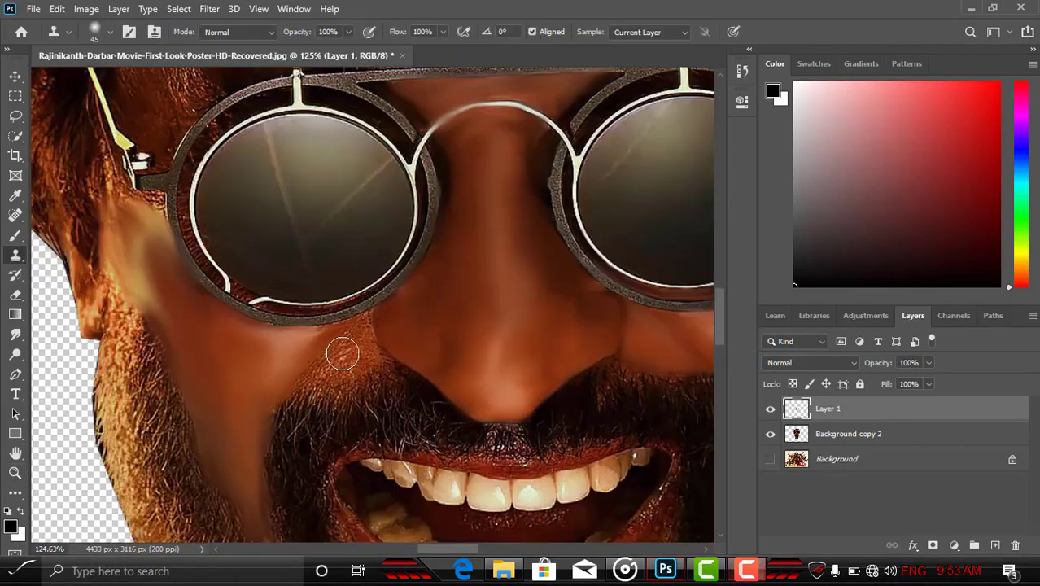
{"action": "left_click", "coordinate": [15, 334]}
{"action": "left_click", "coordinate": [351, 354]}
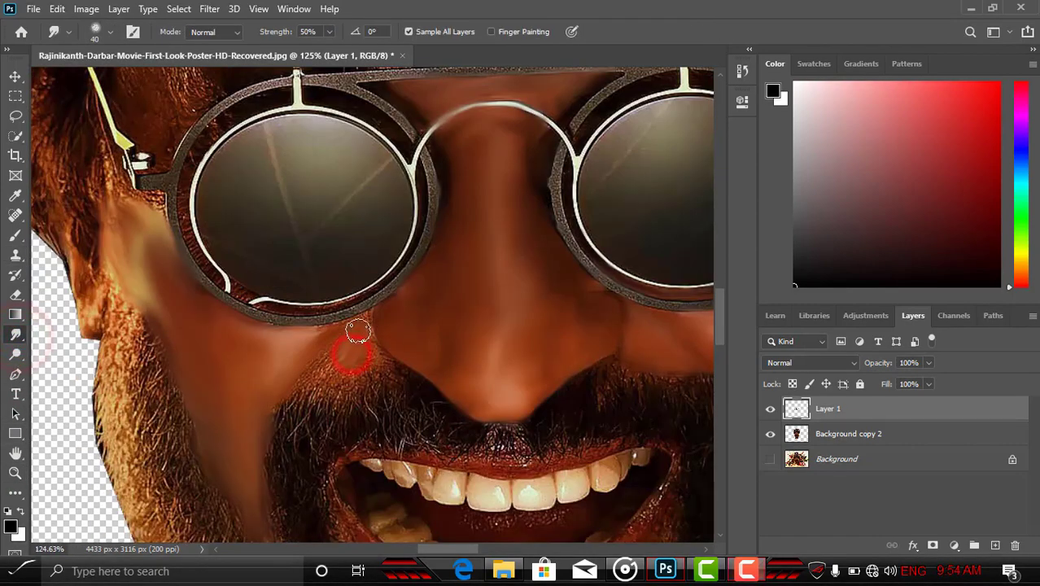
{"action": "left_click_drag", "start_coordinate": [385, 372], "coordinate": [305, 386]}
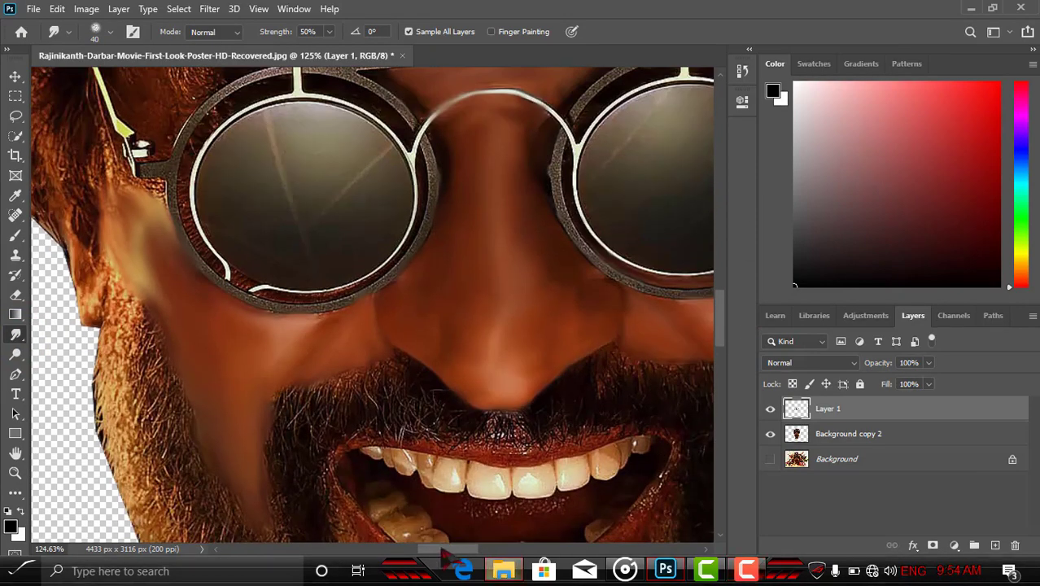
{"action": "left_click_drag", "start_coordinate": [450, 548], "coordinate": [480, 548]}
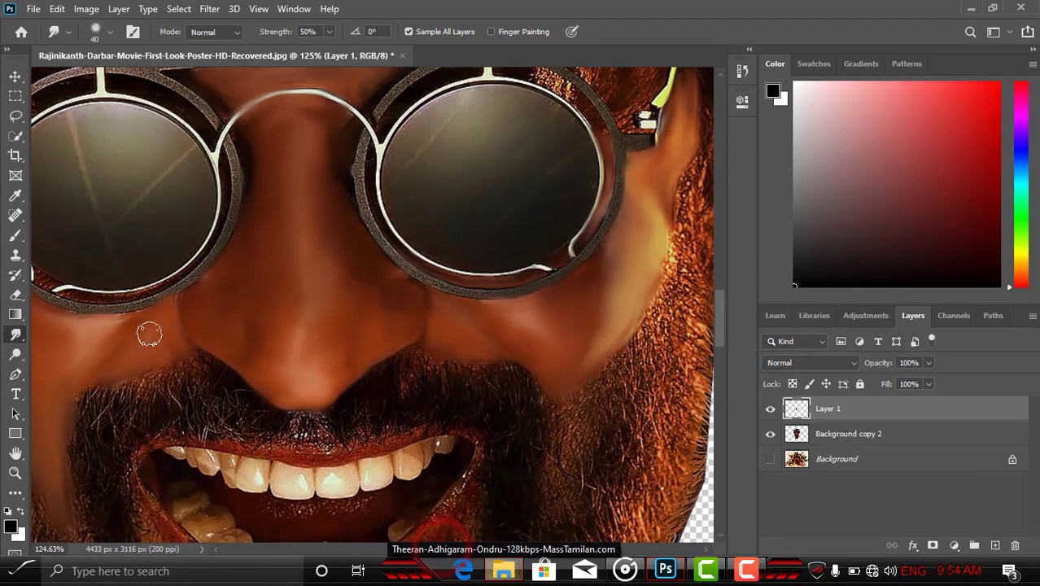
{"action": "left_click_drag", "start_coordinate": [149, 333], "coordinate": [160, 308]}
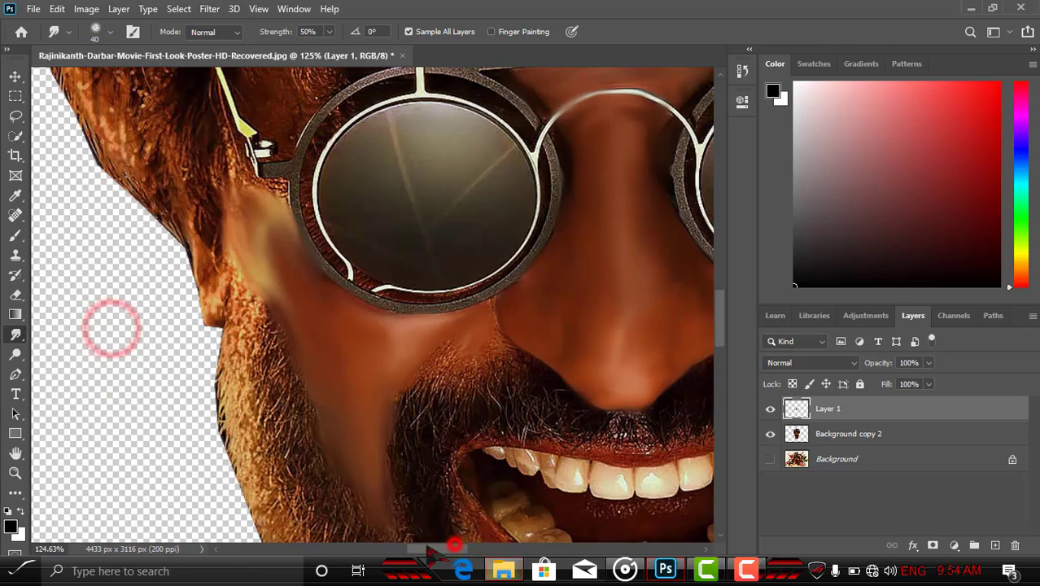
- Blend the cheek skin down into the beard edge, then open the smudge Strength control
{"action": "left_click_drag", "start_coordinate": [479, 549], "coordinate": [450, 548]}
{"action": "left_click_drag", "start_coordinate": [393, 374], "coordinate": [377, 439]}
{"action": "scroll", "coordinate": [375, 466], "scroll_direction": "down", "scroll_amount": 2}
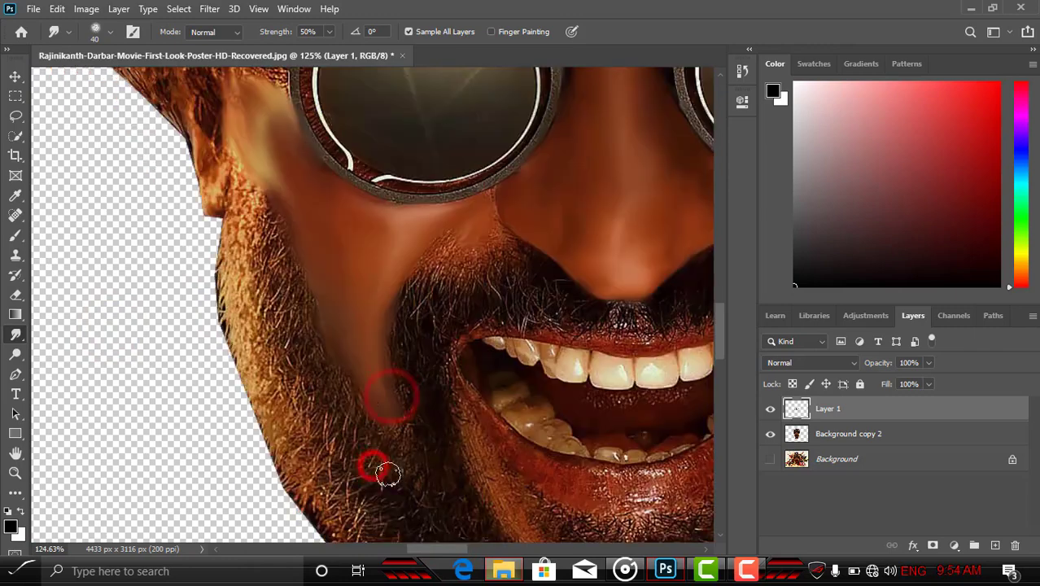
{"action": "left_click", "coordinate": [371, 402]}
{"action": "left_click", "coordinate": [399, 429]}
{"action": "left_click", "coordinate": [382, 382]}
{"action": "scroll", "coordinate": [338, 400], "scroll_direction": "up", "scroll_amount": 2}
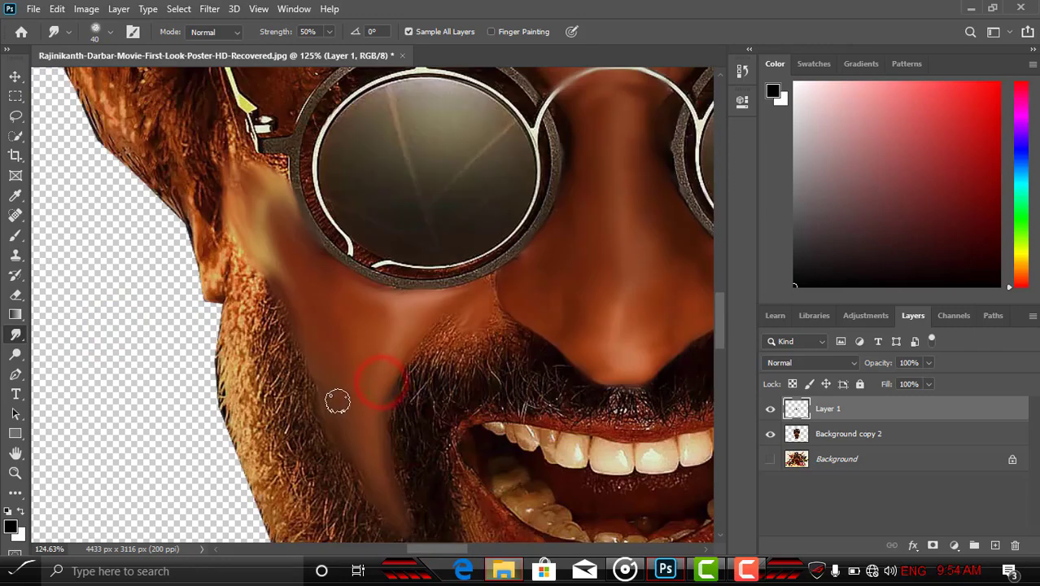
{"action": "left_click", "coordinate": [329, 31]}
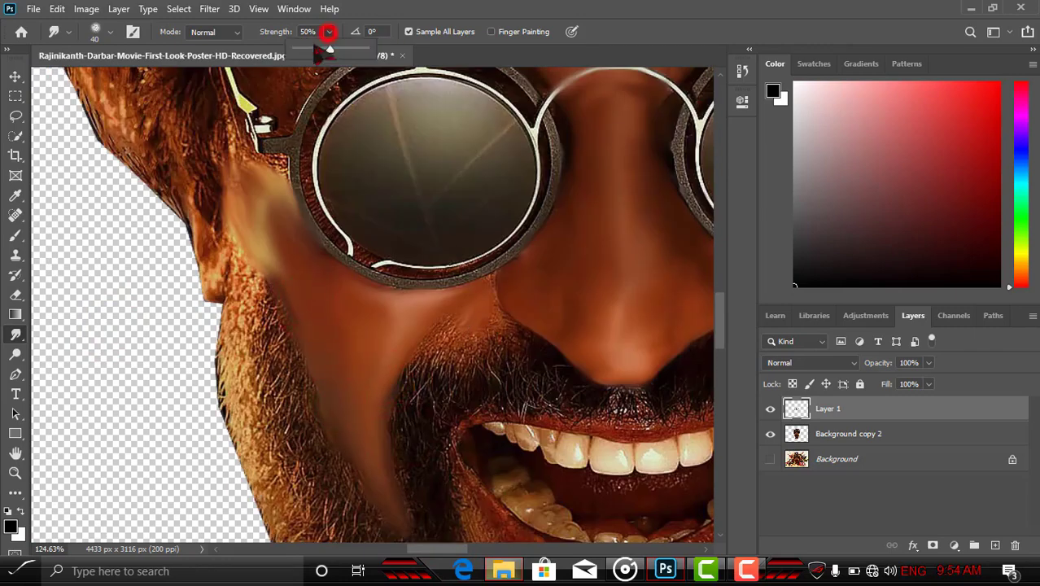
- Set smudge strength to 27% and soften the cheek toward the nose and moustache
{"action": "left_click", "coordinate": [464, 321]}
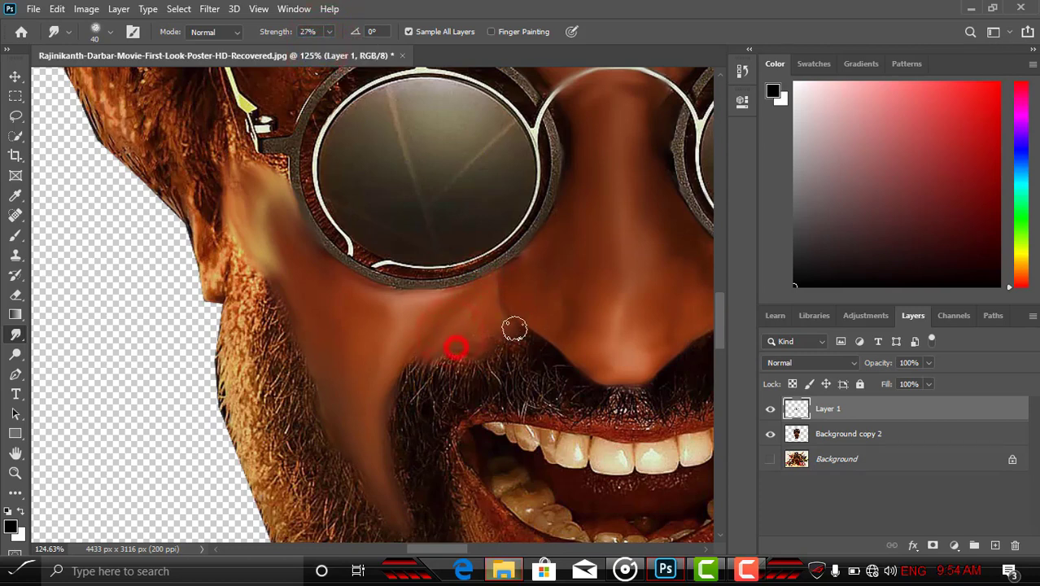
{"action": "left_click_drag", "start_coordinate": [475, 339], "coordinate": [503, 326]}
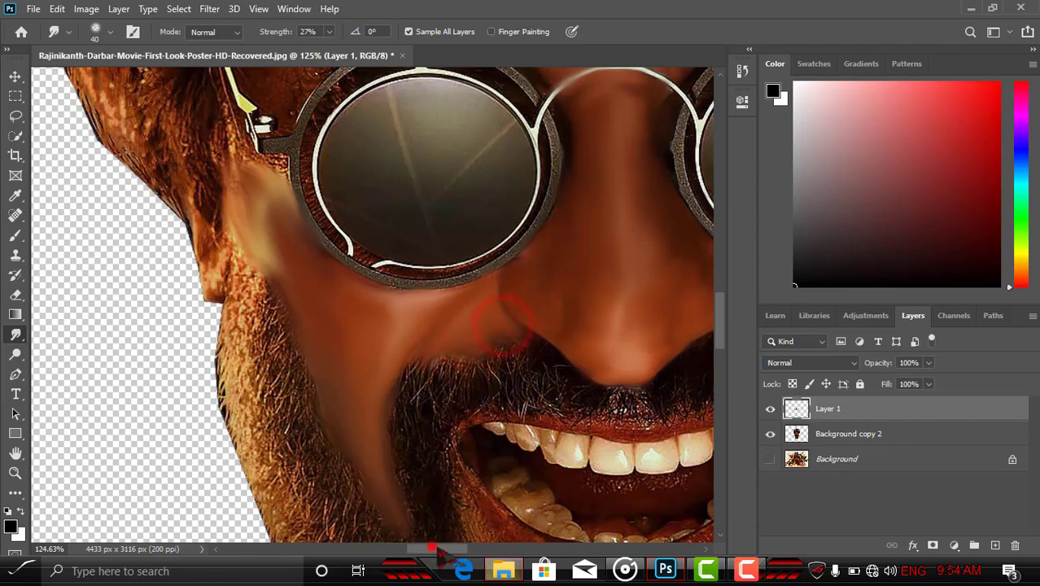
{"action": "left_click_drag", "start_coordinate": [437, 551], "coordinate": [472, 551]}
{"action": "left_click_drag", "start_coordinate": [49, 366], "coordinate": [88, 335]}
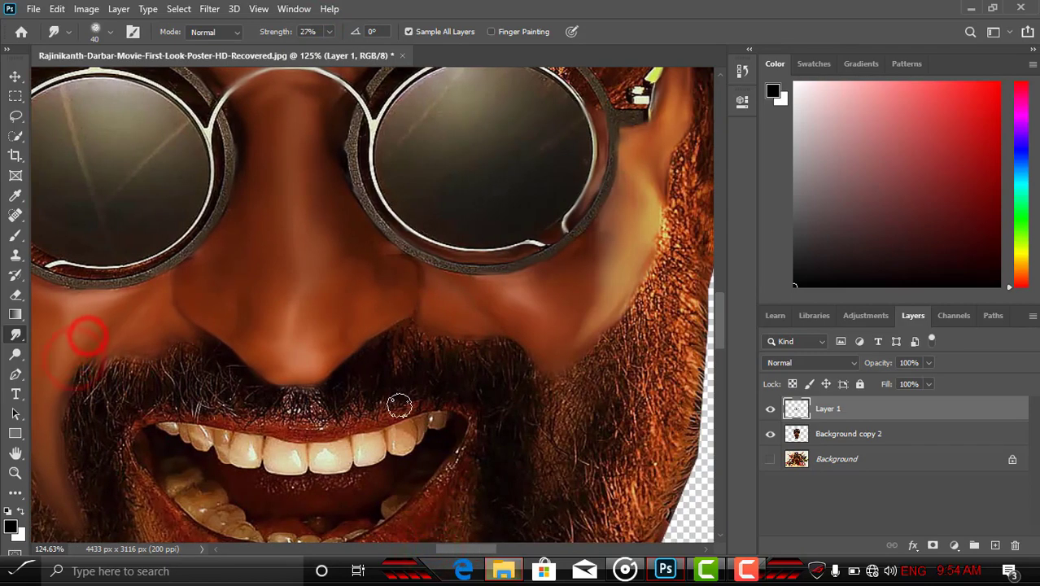
{"action": "left_click", "coordinate": [163, 281]}
- Soften the cheek skin near the ear, then raise smudge strength to about 52%
{"action": "scroll", "coordinate": [360, 297], "scroll_direction": "up", "scroll_amount": 3}
{"action": "scroll", "coordinate": [417, 457], "scroll_direction": "up", "scroll_amount": 2}
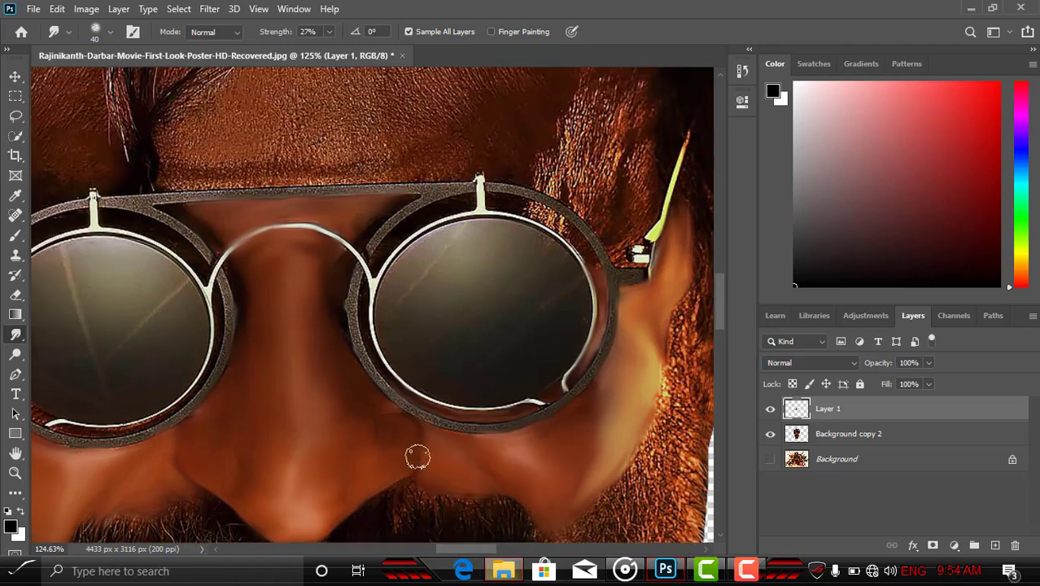
{"action": "scroll", "coordinate": [417, 457], "scroll_direction": "down", "scroll_amount": 3}
{"action": "left_click_drag", "start_coordinate": [462, 551], "coordinate": [498, 551]}
{"action": "left_click_drag", "start_coordinate": [261, 254], "coordinate": [266, 301]}
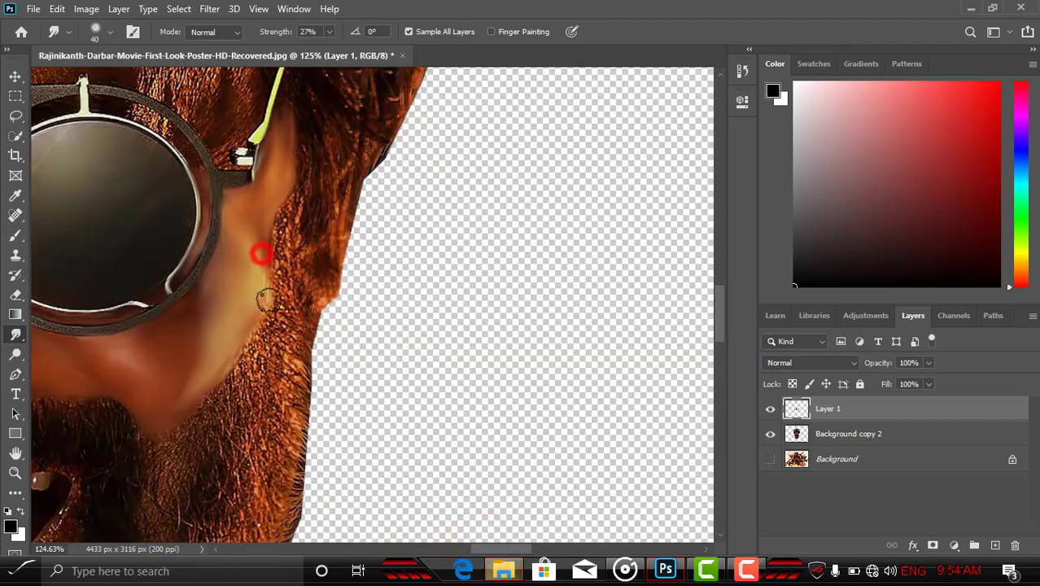
{"action": "scroll", "coordinate": [213, 367], "scroll_direction": "down", "scroll_amount": 2}
{"action": "left_click", "coordinate": [226, 356]}
{"action": "left_click", "coordinate": [256, 197]}
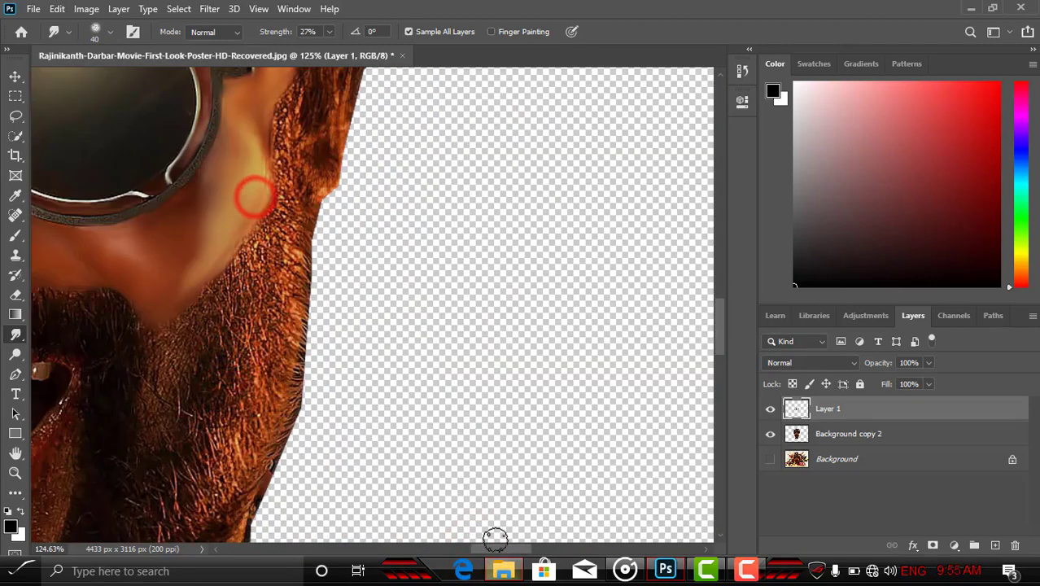
{"action": "left_click_drag", "start_coordinate": [332, 30], "coordinate": [340, 54]}
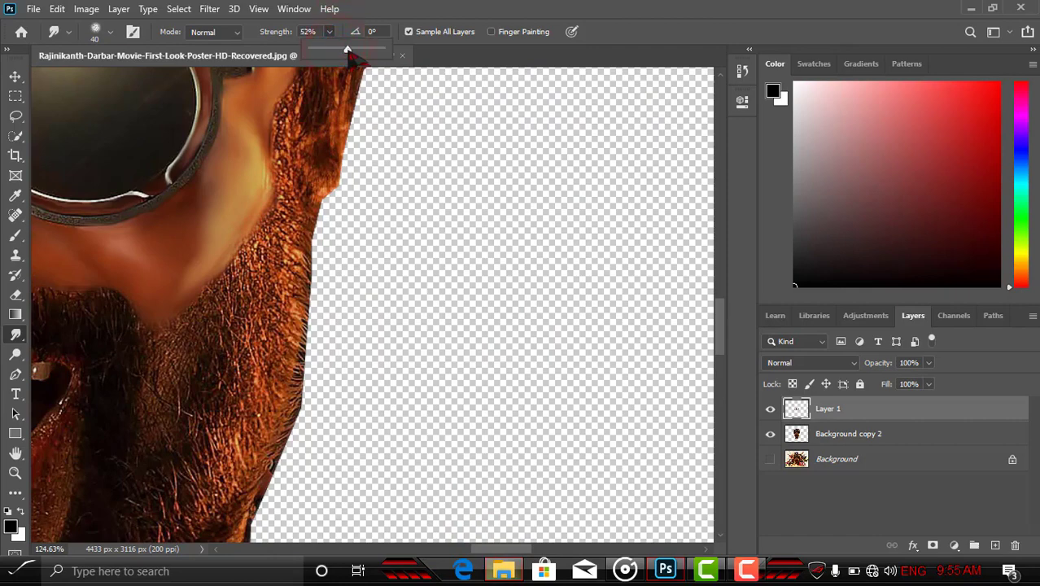
- Smooth the temple skin around and below the glasses hinge
{"action": "left_click_drag", "start_coordinate": [521, 548], "coordinate": [455, 549]}
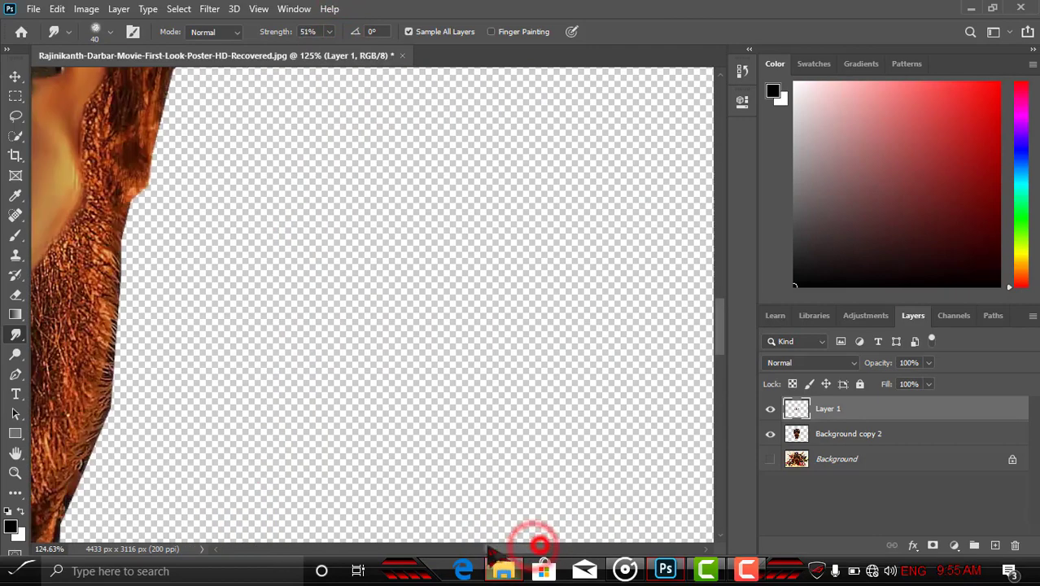
{"action": "scroll", "coordinate": [359, 232], "scroll_direction": "up", "scroll_amount": 3}
{"action": "left_click_drag", "start_coordinate": [146, 236], "coordinate": [195, 277]}
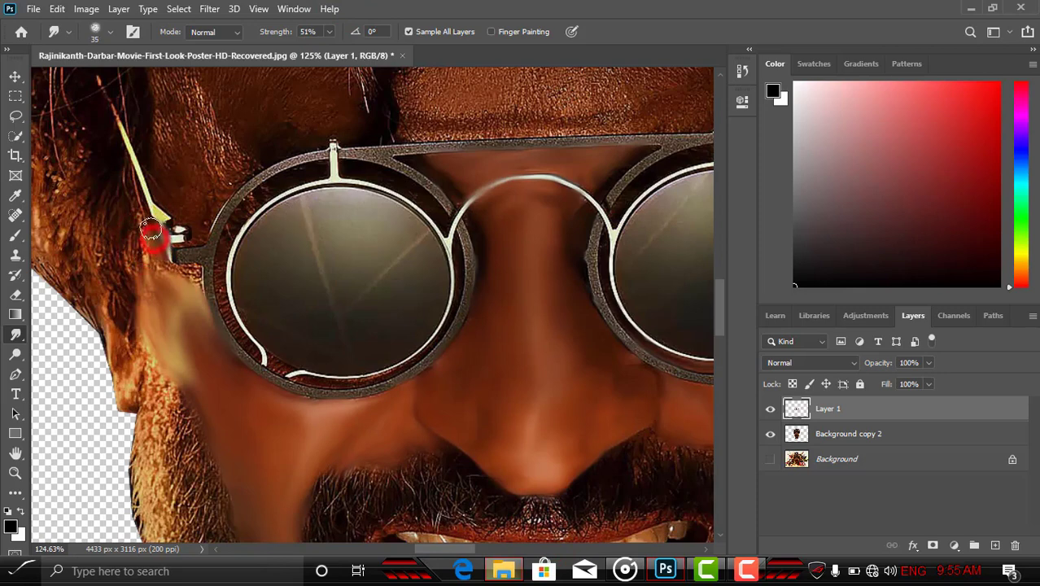
{"action": "left_click_drag", "start_coordinate": [151, 232], "coordinate": [195, 275]}
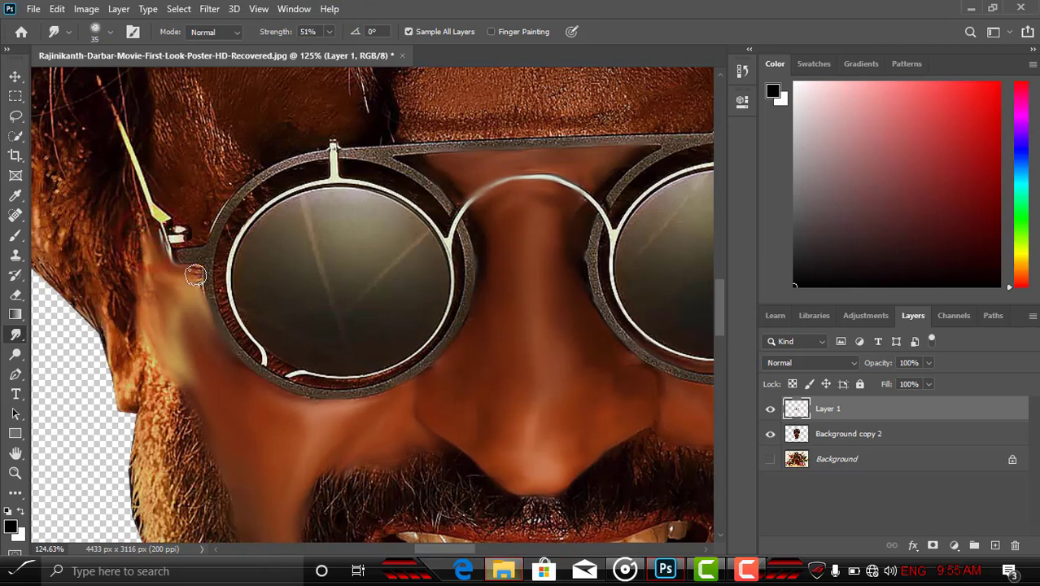
{"action": "left_click_drag", "start_coordinate": [210, 338], "coordinate": [216, 342]}
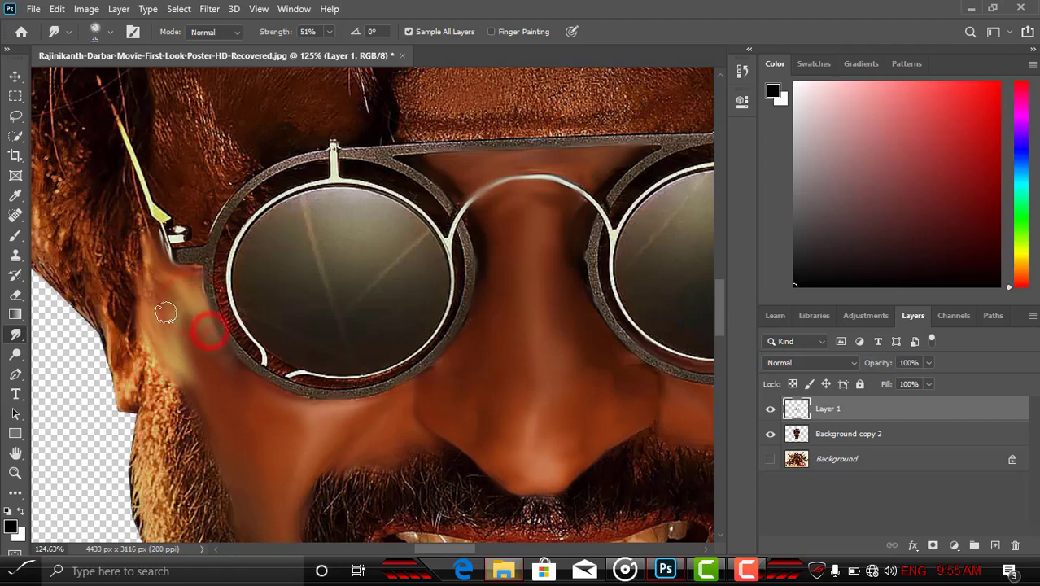
{"action": "left_click_drag", "start_coordinate": [179, 314], "coordinate": [222, 351]}
- Smudge the cheek below the left lens toward the moustache, swapping foreground and background colours
{"action": "left_click_drag", "start_coordinate": [285, 404], "coordinate": [245, 358]}
{"action": "scroll", "coordinate": [268, 382], "scroll_direction": "down", "scroll_amount": 1}
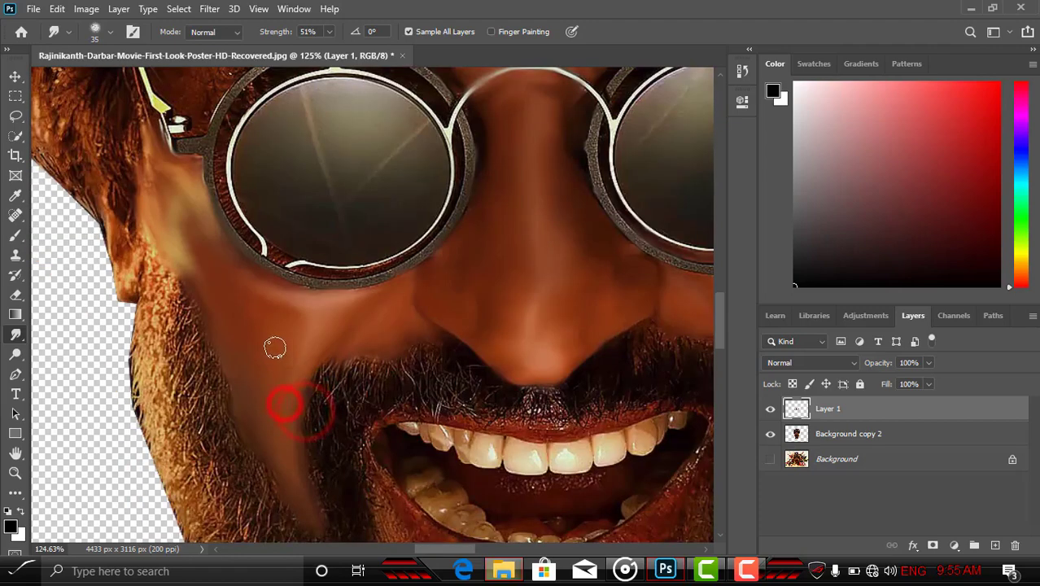
{"action": "left_click", "coordinate": [23, 509]}
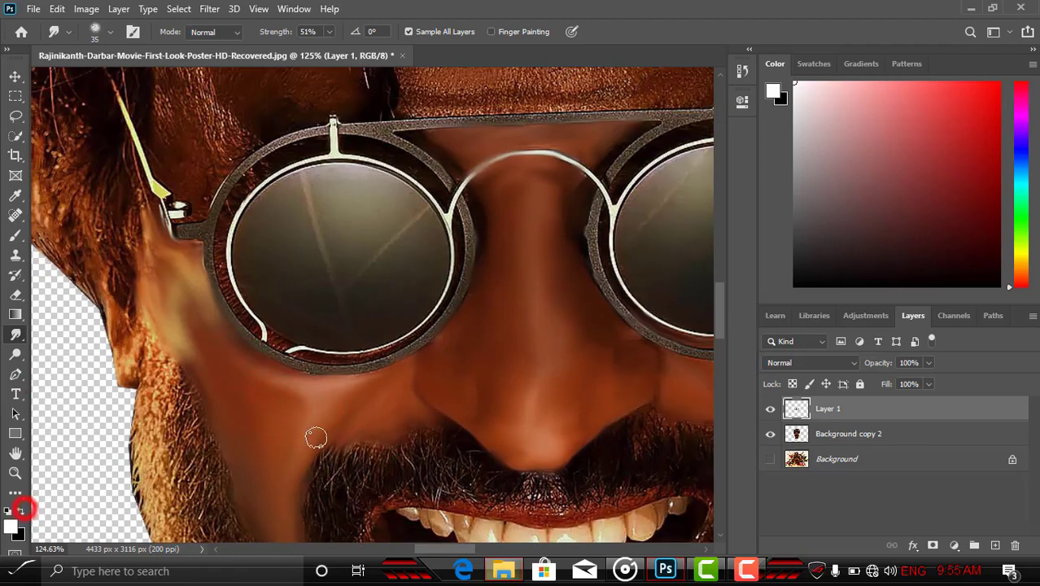
{"action": "mouse_move", "coordinate": [286, 393]}
{"action": "left_mouse_down"}
{"action": "mouse_move", "coordinate": [301, 403]}
{"action": "mouse_move", "coordinate": [223, 357]}
{"action": "mouse_move", "coordinate": [275, 387]}
{"action": "left_mouse_up"}
{"action": "left_click", "coordinate": [313, 399]}
- Smudge the temple skin near the glasses arm
{"action": "scroll", "coordinate": [358, 375], "scroll_direction": "down", "scroll_amount": 3}
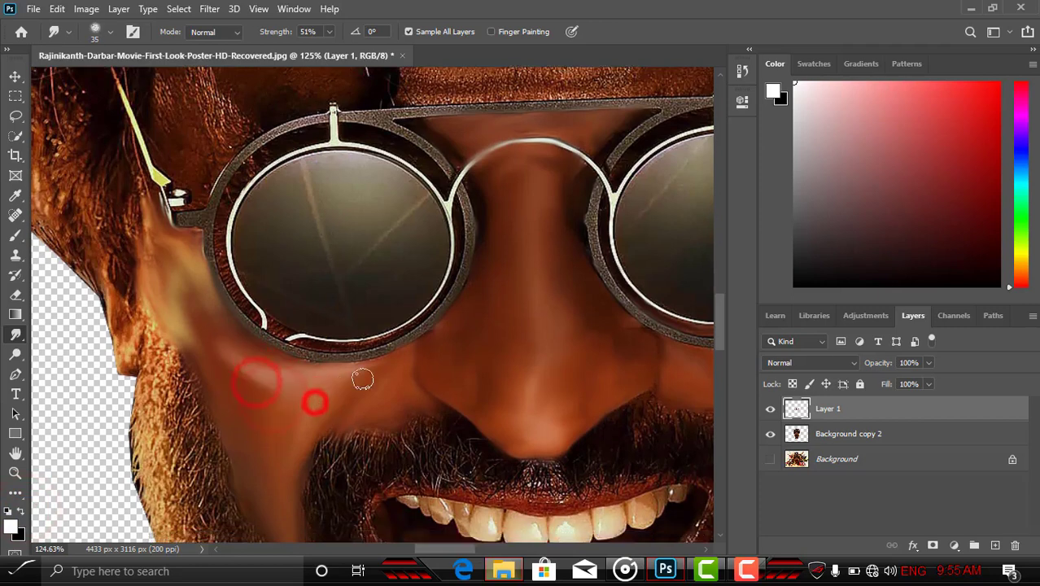
{"action": "scroll", "coordinate": [360, 379], "scroll_direction": "down", "scroll_amount": 2}
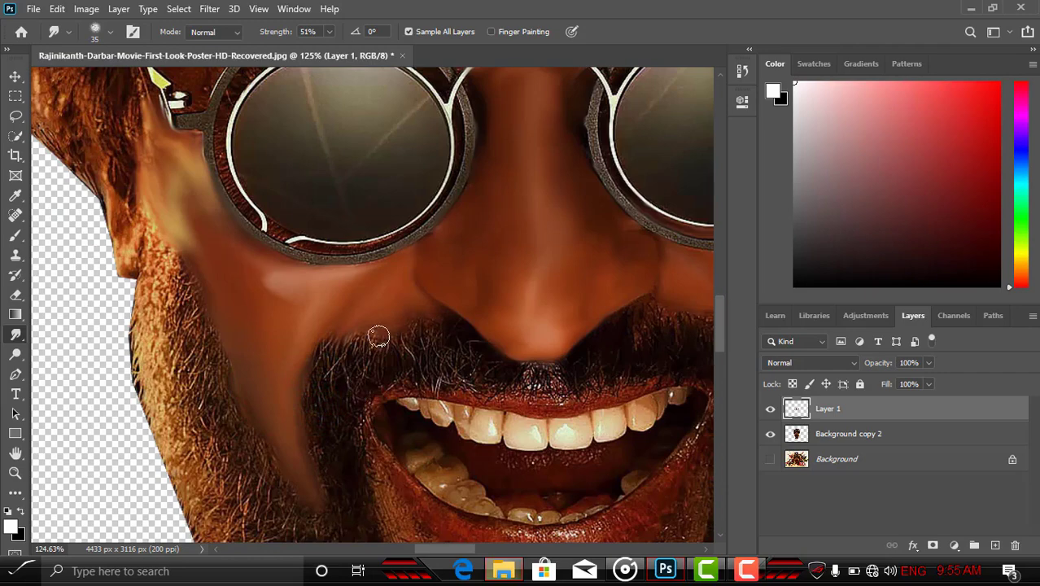
{"action": "scroll", "coordinate": [378, 336], "scroll_direction": "up", "scroll_amount": 2}
{"action": "scroll", "coordinate": [375, 278], "scroll_direction": "up", "scroll_amount": 5}
{"action": "scroll", "coordinate": [423, 456], "scroll_direction": "down", "scroll_amount": 12}
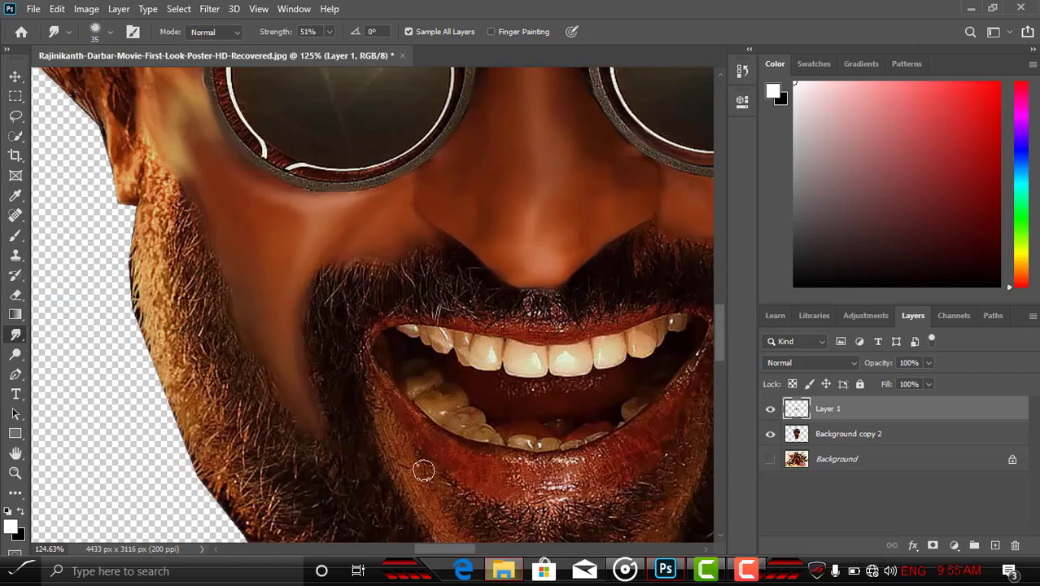
{"action": "scroll", "coordinate": [227, 99], "scroll_direction": "up", "scroll_amount": 11}
{"action": "left_click_drag", "start_coordinate": [166, 178], "coordinate": [159, 166]}
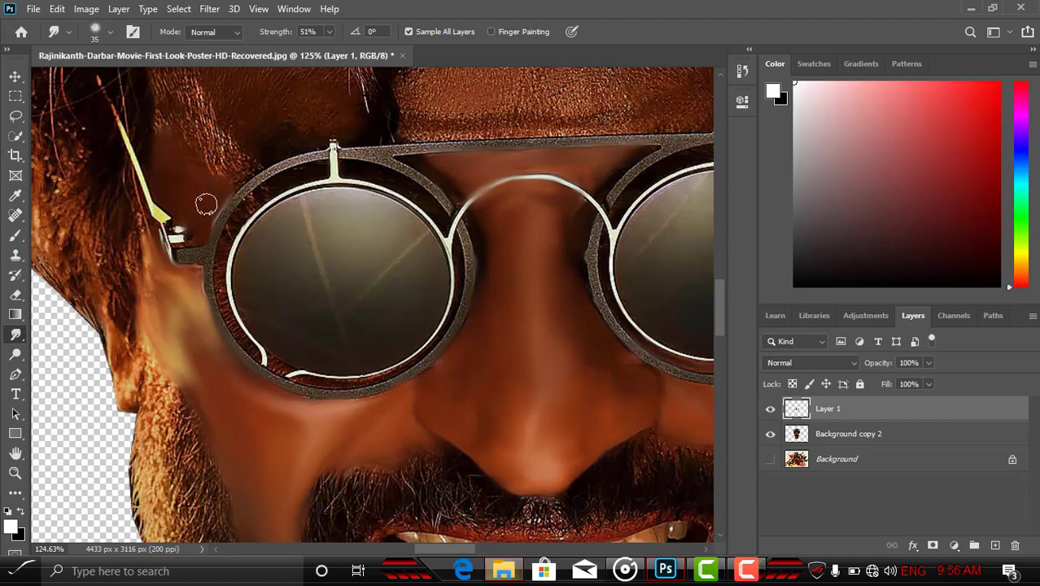
{"action": "scroll", "coordinate": [221, 183], "scroll_direction": "up", "scroll_amount": 5}
- Enlarge the Smudge brush and smooth the temple and forehead skin just below the hairline
{"action": "scroll", "coordinate": [196, 220], "scroll_direction": "down", "scroll_amount": 1}
{"action": "key", "text": "bracketright"}
{"action": "key", "text": "bracketright"}
{"action": "key", "text": "bracketright"}
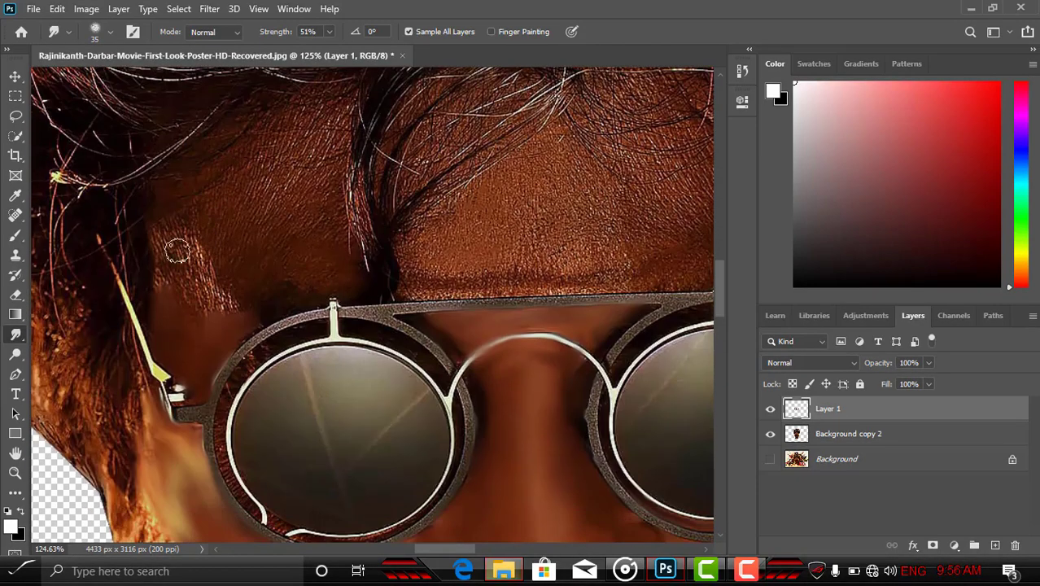
{"action": "mouse_move", "coordinate": [170, 244]}
{"action": "left_mouse_down"}
{"action": "mouse_move", "coordinate": [224, 307]}
{"action": "mouse_move", "coordinate": [173, 241]}
{"action": "left_mouse_up"}
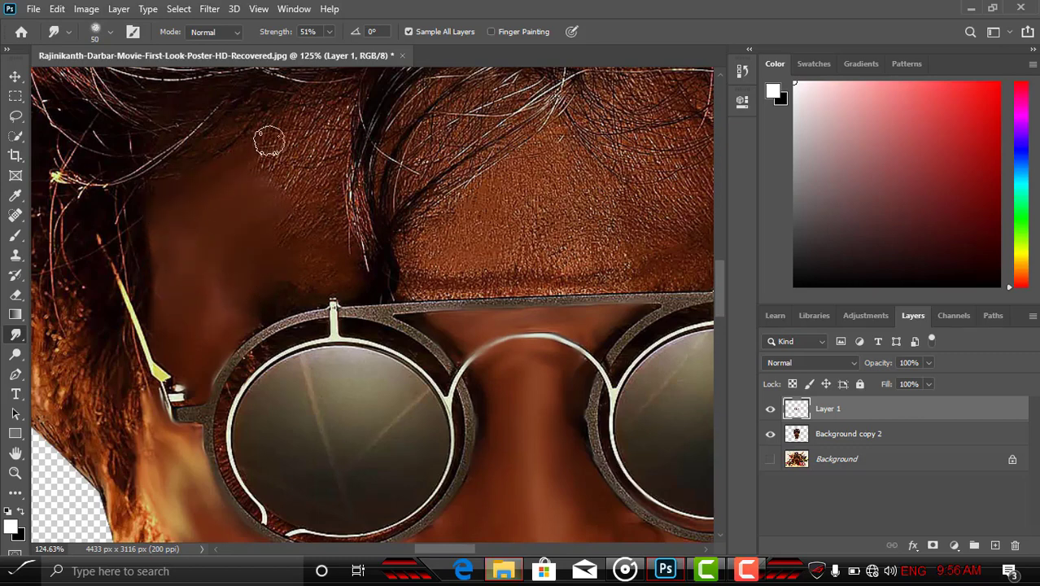
{"action": "scroll", "coordinate": [235, 207], "scroll_direction": "up", "scroll_amount": 5}
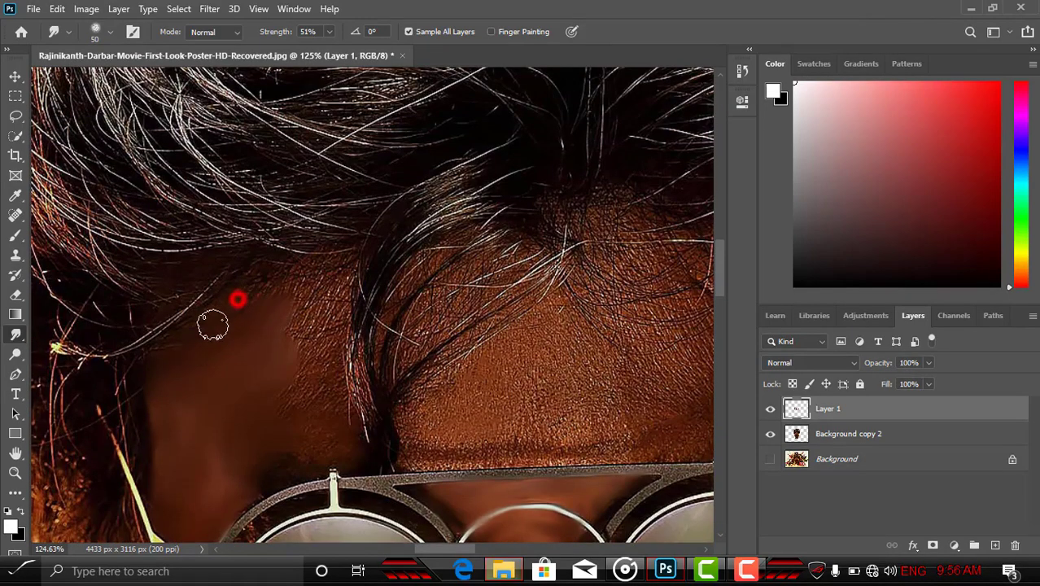
{"action": "mouse_move", "coordinate": [244, 295]}
{"action": "left_mouse_down"}
{"action": "mouse_move", "coordinate": [286, 344]}
{"action": "mouse_move", "coordinate": [300, 337]}
{"action": "left_mouse_up"}
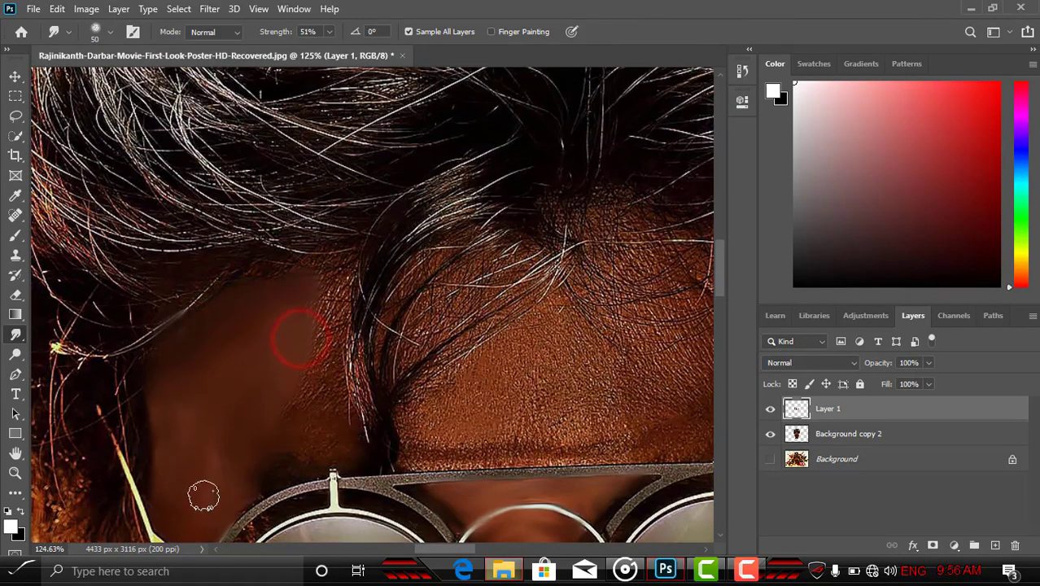
{"action": "scroll", "coordinate": [203, 495], "scroll_direction": "down", "scroll_amount": 3}
{"action": "left_click", "coordinate": [217, 381]}
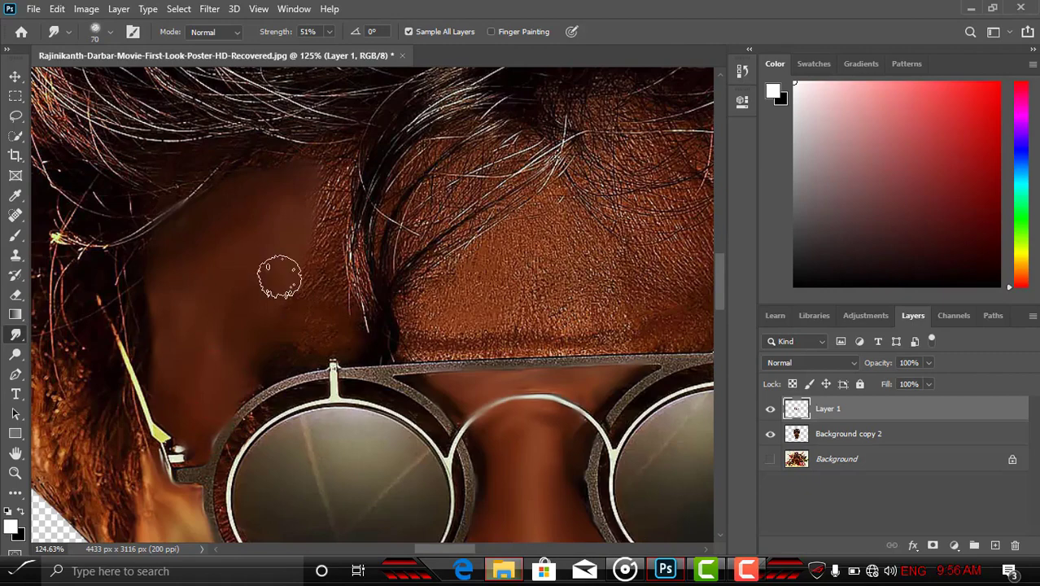
{"action": "left_click", "coordinate": [281, 279]}
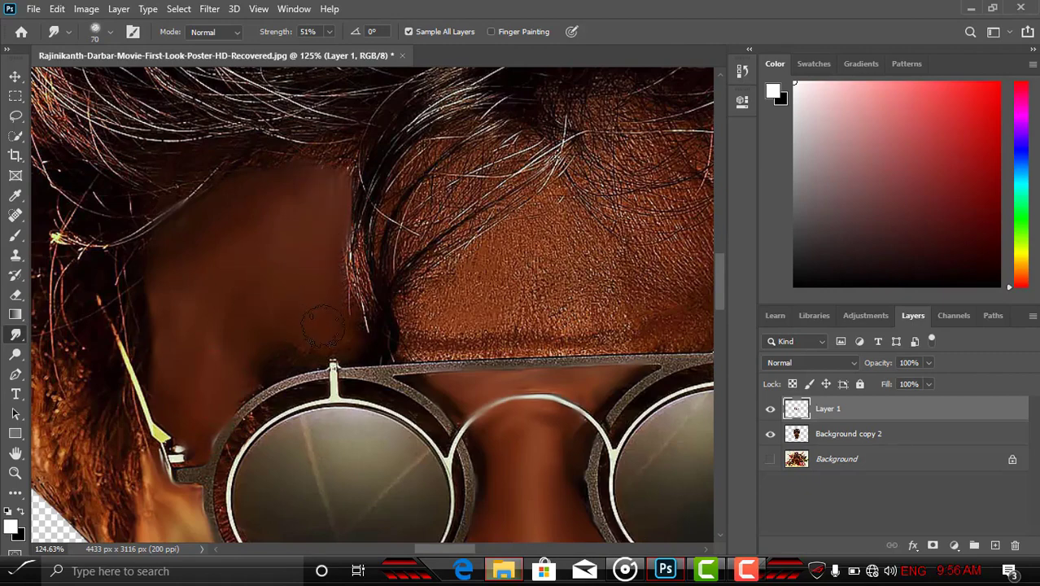
{"action": "scroll", "coordinate": [304, 279], "scroll_direction": "down", "scroll_amount": 3}
- Smudge the forehead skin above the glasses smooth, up to the hairline
{"action": "mouse_move", "coordinate": [441, 196]}
{"action": "left_mouse_down"}
{"action": "mouse_move", "coordinate": [468, 210]}
{"action": "mouse_move", "coordinate": [462, 163]}
{"action": "mouse_move", "coordinate": [515, 216]}
{"action": "mouse_move", "coordinate": [425, 225]}
{"action": "mouse_move", "coordinate": [535, 228]}
{"action": "left_mouse_up"}
{"action": "scroll", "coordinate": [541, 215], "scroll_direction": "up", "scroll_amount": 2}
{"action": "scroll", "coordinate": [548, 204], "scroll_direction": "up", "scroll_amount": 1}
{"action": "mouse_move", "coordinate": [487, 275]}
{"action": "left_mouse_down"}
{"action": "mouse_move", "coordinate": [529, 278]}
{"action": "mouse_move", "coordinate": [566, 257]}
{"action": "mouse_move", "coordinate": [548, 221]}
{"action": "mouse_move", "coordinate": [611, 283]}
{"action": "mouse_move", "coordinate": [576, 243]}
{"action": "left_mouse_up"}
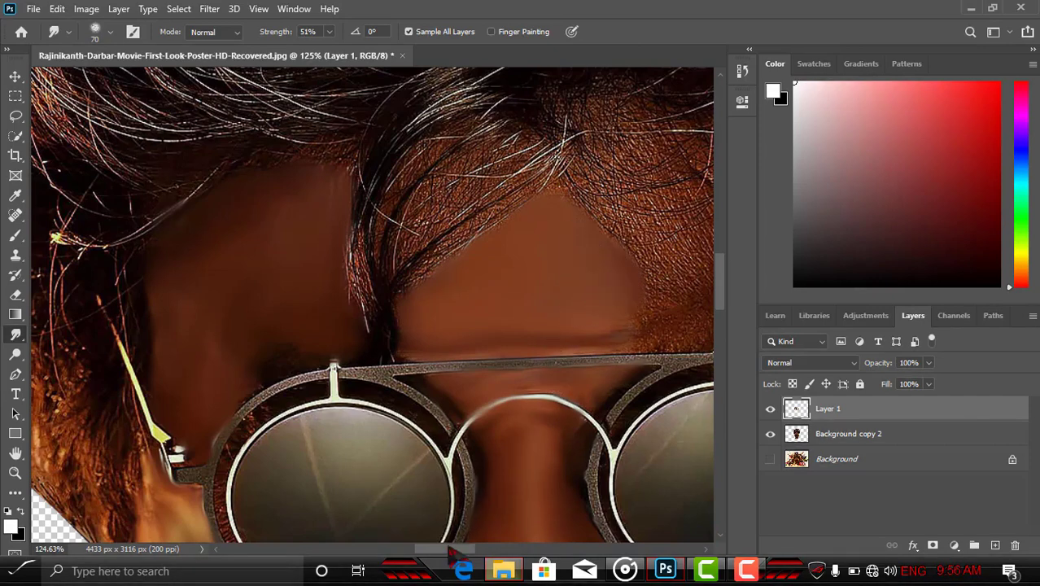
{"action": "left_click_drag", "start_coordinate": [443, 548], "coordinate": [464, 548]}
{"action": "mouse_move", "coordinate": [399, 308]}
{"action": "left_mouse_down"}
{"action": "mouse_move", "coordinate": [468, 336]}
{"action": "mouse_move", "coordinate": [429, 262]}
{"action": "mouse_move", "coordinate": [507, 253]}
{"action": "mouse_move", "coordinate": [561, 291]}
{"action": "mouse_move", "coordinate": [509, 249]}
{"action": "mouse_move", "coordinate": [616, 179]}
{"action": "mouse_move", "coordinate": [585, 156]}
{"action": "mouse_move", "coordinate": [576, 175]}
{"action": "mouse_move", "coordinate": [616, 139]}
{"action": "mouse_move", "coordinate": [643, 163]}
{"action": "mouse_move", "coordinate": [599, 242]}
{"action": "mouse_move", "coordinate": [648, 268]}
{"action": "left_mouse_up"}
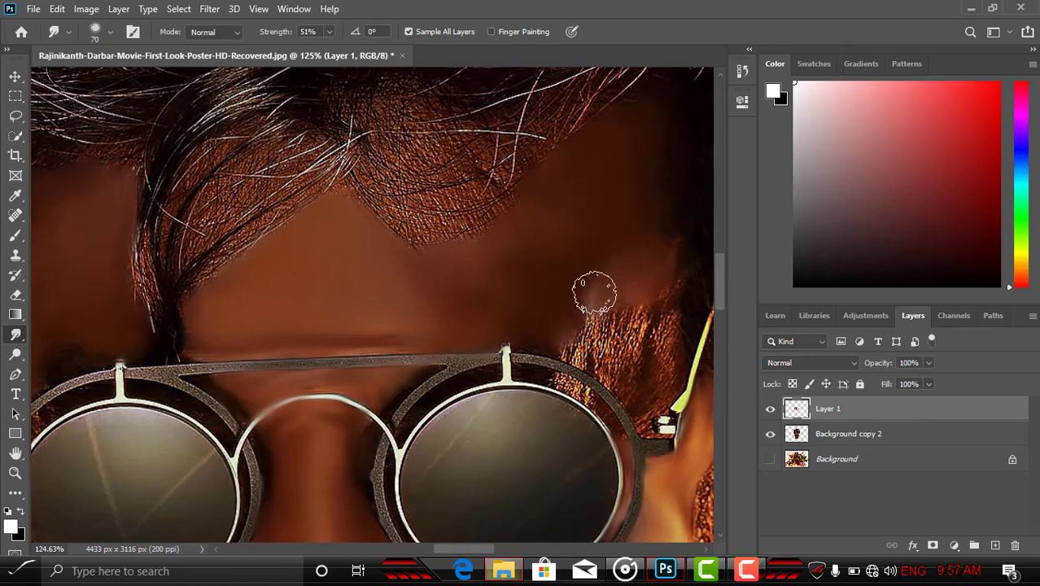
{"action": "scroll", "coordinate": [583, 286], "scroll_direction": "down", "scroll_amount": 5}
{"action": "scroll", "coordinate": [583, 286], "scroll_direction": "up", "scroll_amount": 1}
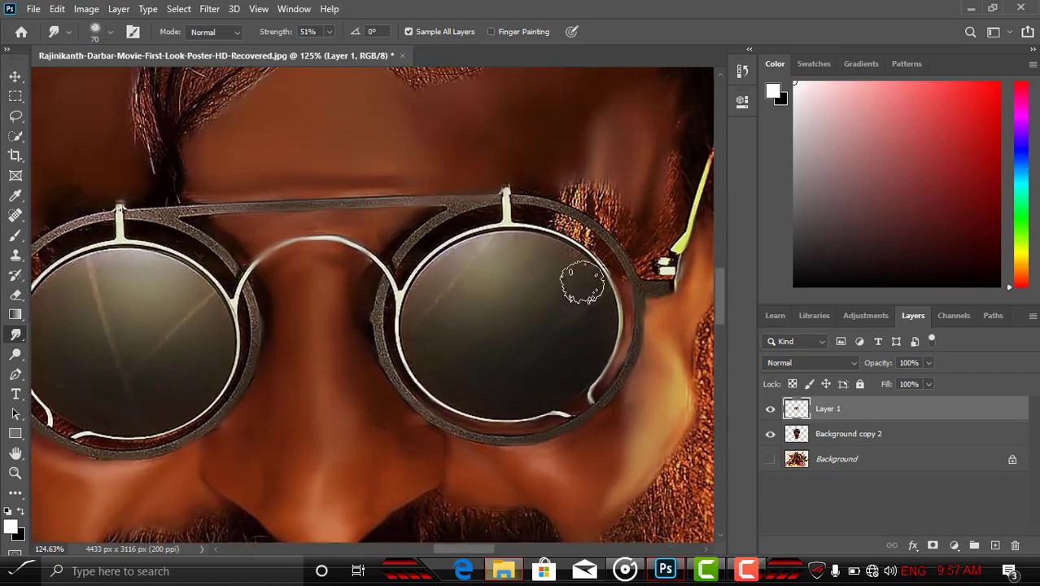
{"action": "scroll", "coordinate": [529, 277], "scroll_direction": "up", "scroll_amount": 6}
- Zoom in close on the hairline and switch to the Smudge tool at 51% strength
{"action": "key", "text": "z"}
{"action": "left_click", "coordinate": [458, 31]}
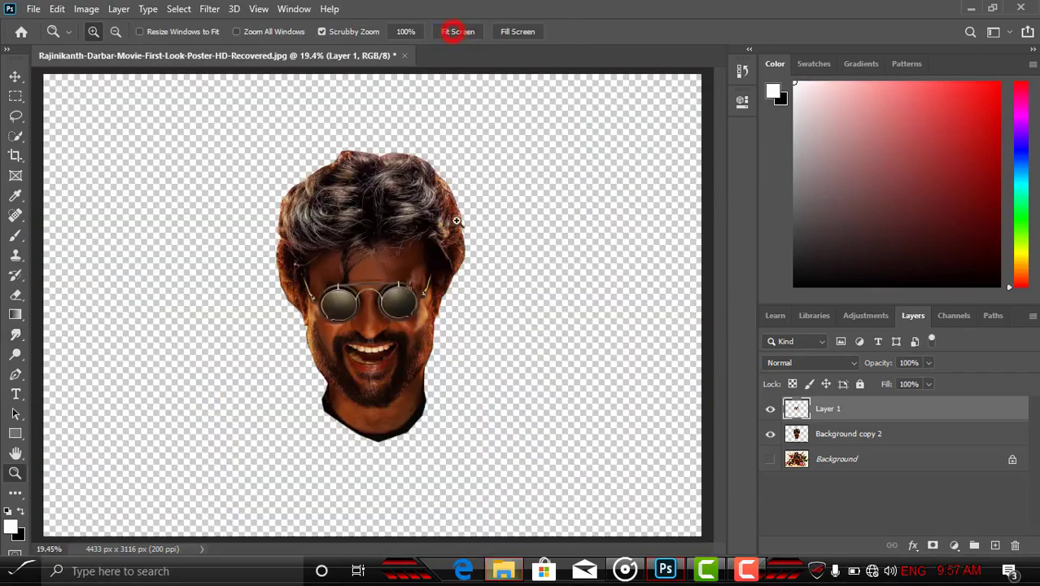
{"action": "mouse_move", "coordinate": [406, 221]}
{"action": "left_mouse_down"}
{"action": "mouse_move", "coordinate": [413, 275]}
{"action": "mouse_move", "coordinate": [465, 339]}
{"action": "mouse_move", "coordinate": [483, 342]}
{"action": "left_mouse_up"}
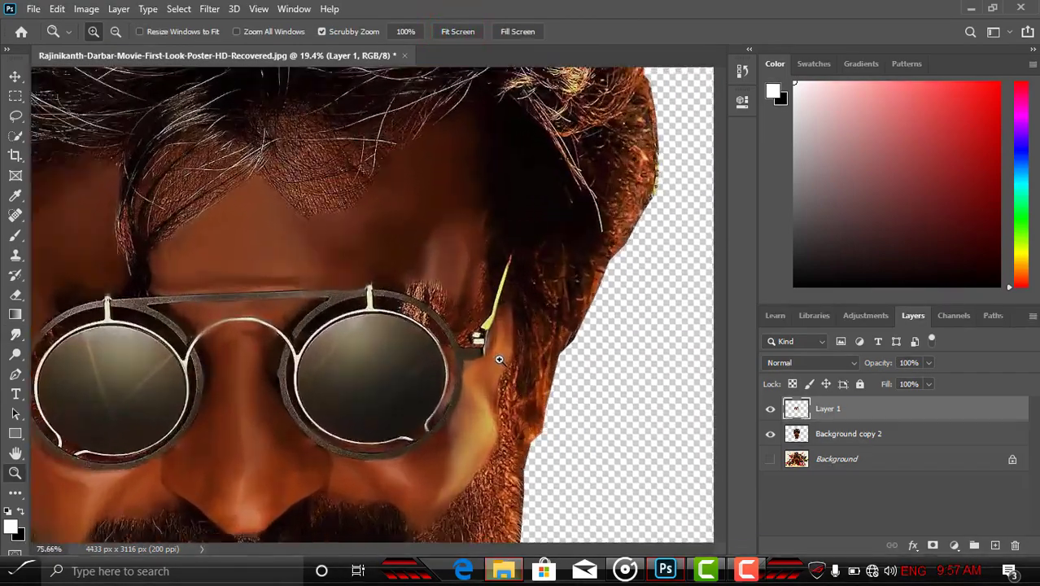
{"action": "left_click", "coordinate": [319, 193]}
{"action": "left_click_drag", "start_coordinate": [470, 548], "coordinate": [452, 548]}
{"action": "key", "text": "s"}
{"action": "left_click", "coordinate": [14, 334]}
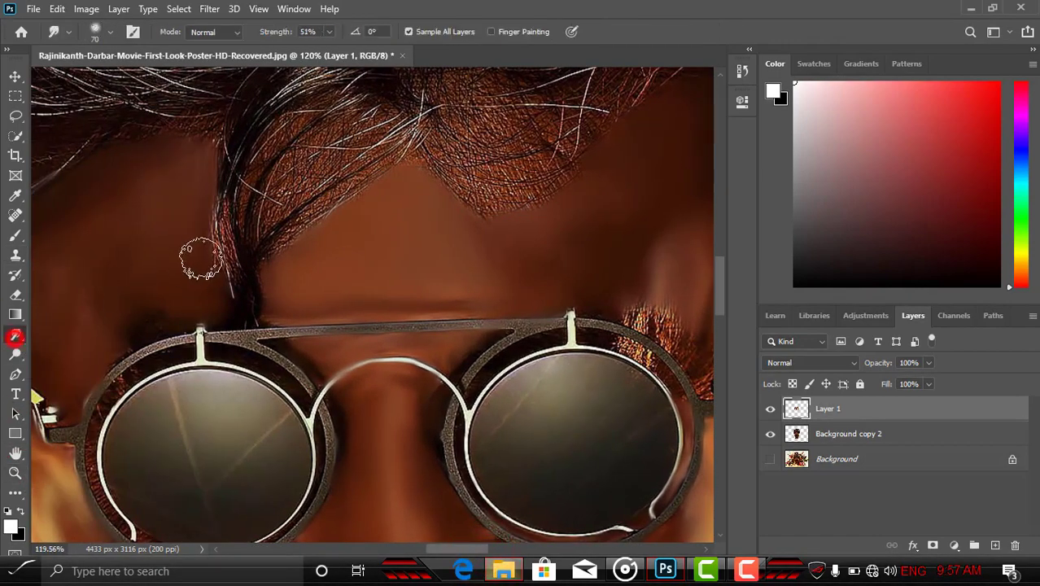
- Smear the stray hair strands on the left forehead into the skin
{"action": "left_click_drag", "start_coordinate": [223, 236], "coordinate": [232, 265]}
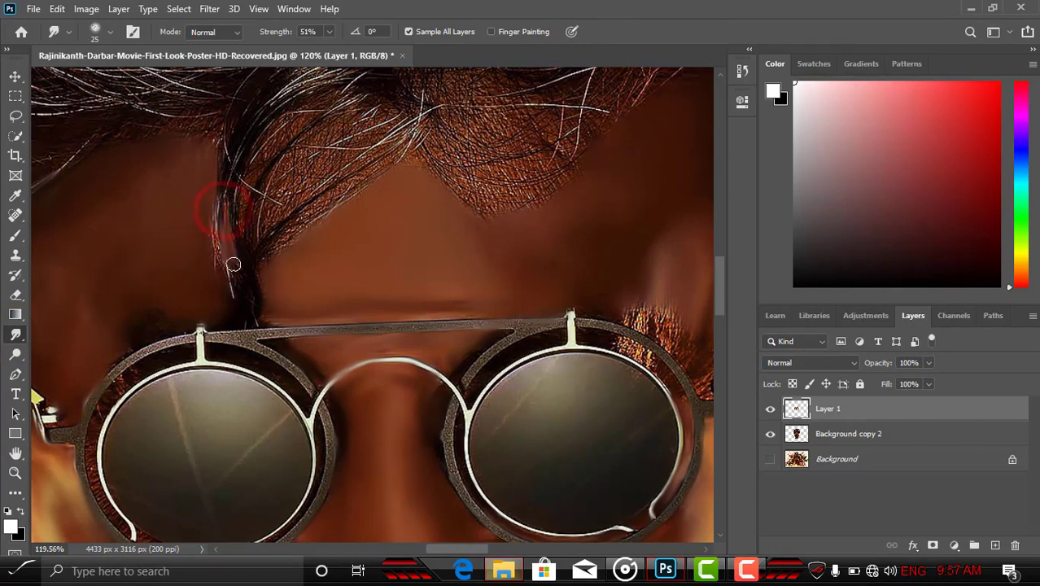
{"action": "mouse_move", "coordinate": [235, 191]}
{"action": "left_mouse_down"}
{"action": "mouse_move", "coordinate": [250, 241]}
{"action": "mouse_move", "coordinate": [263, 195]}
{"action": "mouse_move", "coordinate": [251, 191]}
{"action": "mouse_move", "coordinate": [244, 227]}
{"action": "mouse_move", "coordinate": [286, 205]}
{"action": "left_mouse_up"}
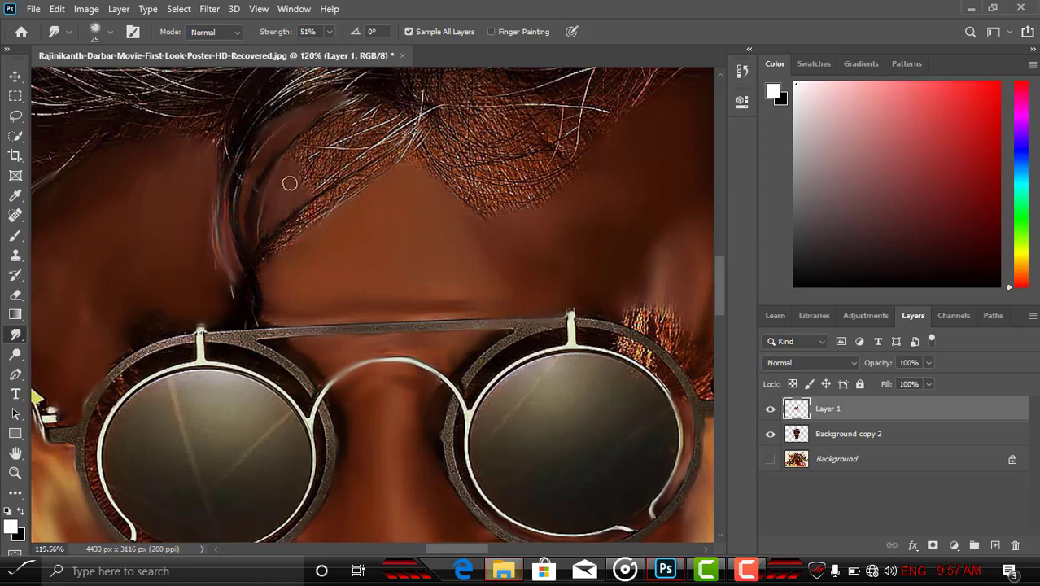
{"action": "mouse_move", "coordinate": [234, 286]}
{"action": "left_mouse_down"}
{"action": "mouse_move", "coordinate": [255, 296]}
{"action": "mouse_move", "coordinate": [240, 265]}
{"action": "left_mouse_up"}
{"action": "scroll", "coordinate": [319, 220], "scroll_direction": "up", "scroll_amount": 3}
{"action": "mouse_move", "coordinate": [275, 321]}
{"action": "left_mouse_down"}
{"action": "mouse_move", "coordinate": [332, 271]}
{"action": "mouse_move", "coordinate": [317, 284]}
{"action": "left_mouse_up"}
{"action": "left_click_drag", "start_coordinate": [407, 213], "coordinate": [400, 225]}
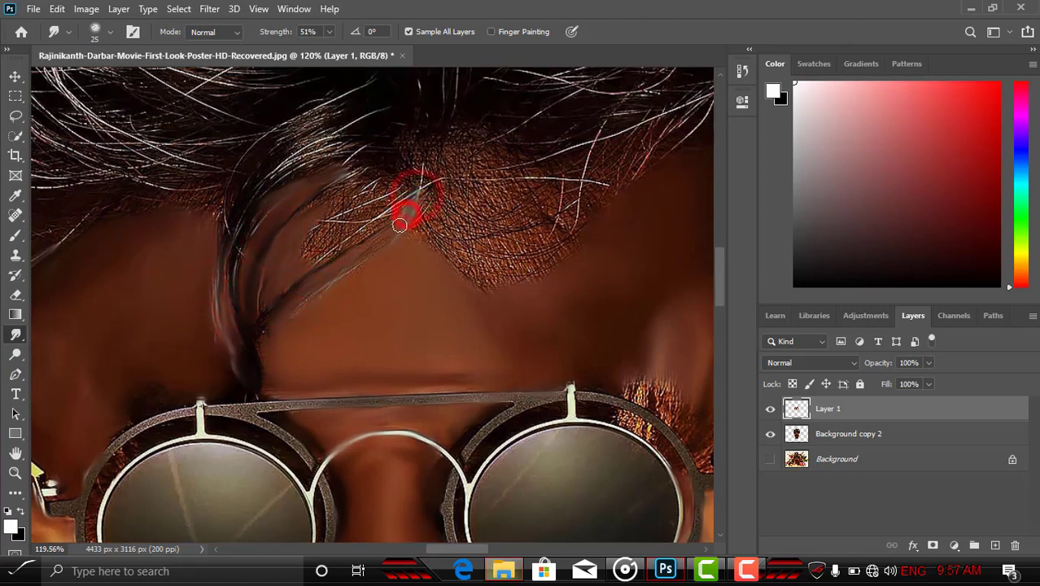
{"action": "scroll", "coordinate": [269, 339], "scroll_direction": "down", "scroll_amount": 8}
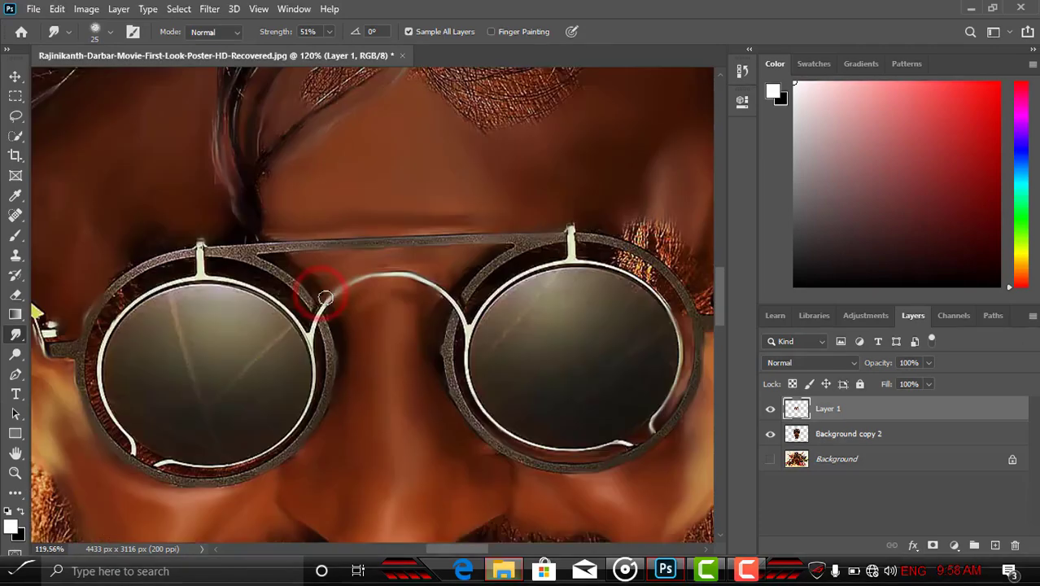
{"action": "scroll", "coordinate": [324, 298], "scroll_direction": "up", "scroll_amount": 4}
{"action": "scroll", "coordinate": [332, 241], "scroll_direction": "up", "scroll_amount": 5}
{"action": "scroll", "coordinate": [435, 253], "scroll_direction": "down", "scroll_amount": 2}
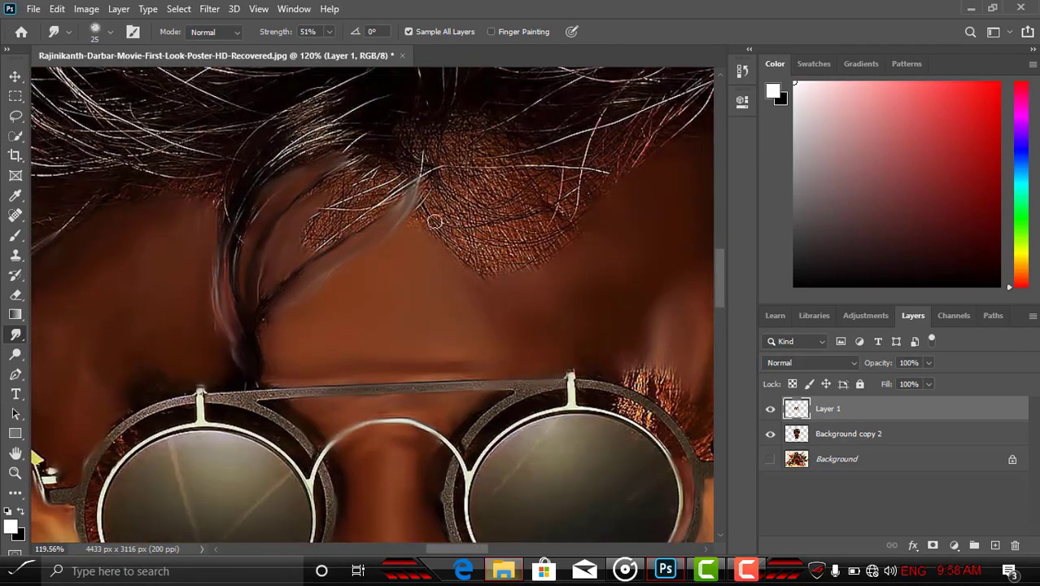
- Blend the hair patch tip and the hairline toward the right, then fit the face in view
{"action": "mouse_move", "coordinate": [435, 213]}
{"action": "left_mouse_down"}
{"action": "mouse_move", "coordinate": [498, 236]}
{"action": "mouse_move", "coordinate": [448, 174]}
{"action": "mouse_move", "coordinate": [515, 190]}
{"action": "mouse_move", "coordinate": [575, 236]}
{"action": "mouse_move", "coordinate": [579, 197]}
{"action": "left_mouse_up"}
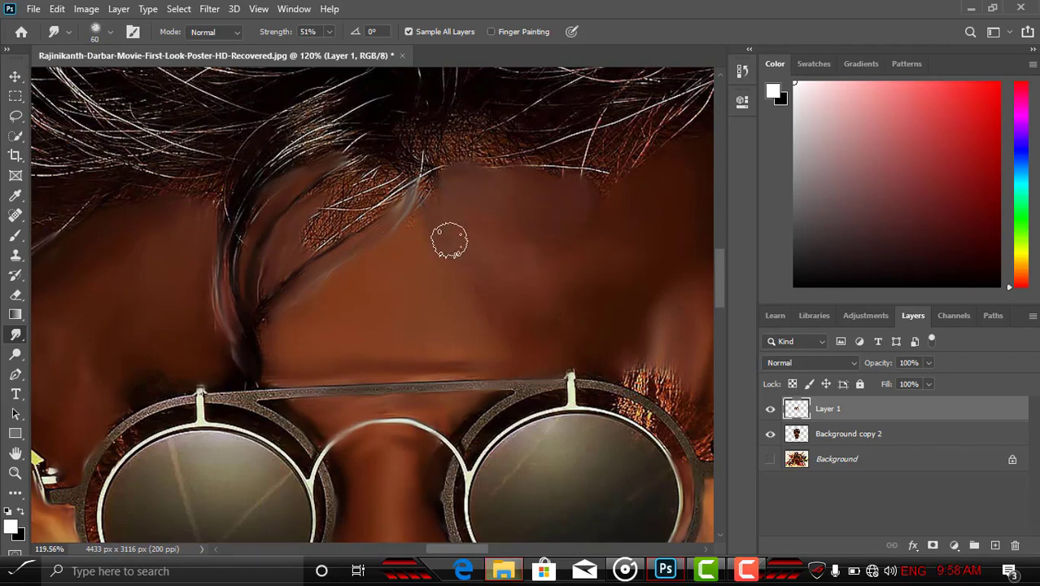
{"action": "scroll", "coordinate": [550, 243], "scroll_direction": "up", "scroll_amount": 2}
{"action": "mouse_move", "coordinate": [468, 216]}
{"action": "left_mouse_down"}
{"action": "mouse_move", "coordinate": [472, 200]}
{"action": "mouse_move", "coordinate": [577, 228]}
{"action": "mouse_move", "coordinate": [631, 186]}
{"action": "mouse_move", "coordinate": [525, 213]}
{"action": "mouse_move", "coordinate": [616, 229]}
{"action": "left_mouse_up"}
{"action": "scroll", "coordinate": [499, 270], "scroll_direction": "down", "scroll_amount": 2}
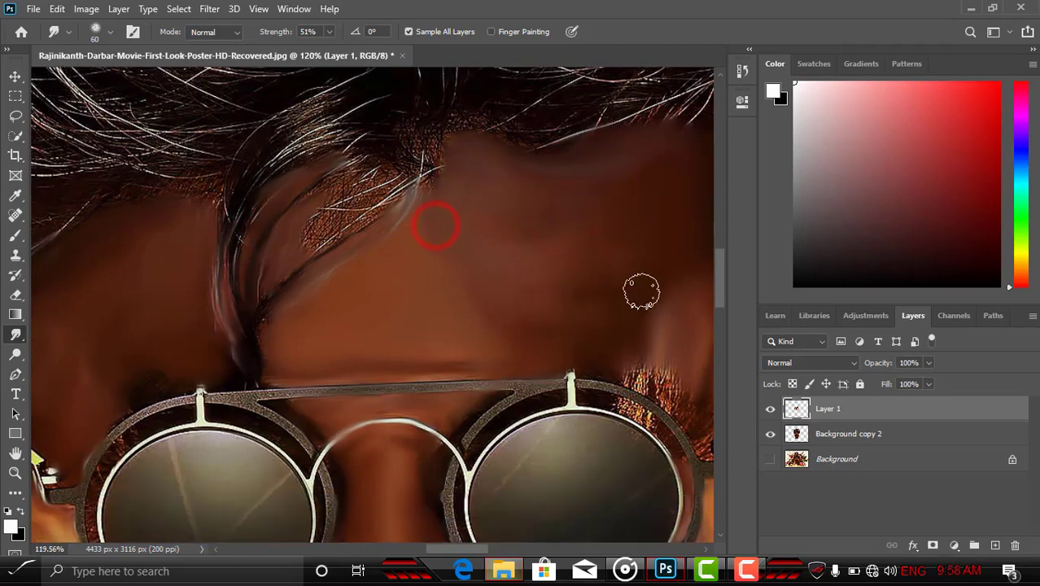
{"action": "scroll", "coordinate": [626, 325], "scroll_direction": "down", "scroll_amount": 3}
{"action": "scroll", "coordinate": [608, 289], "scroll_direction": "up", "scroll_amount": 1}
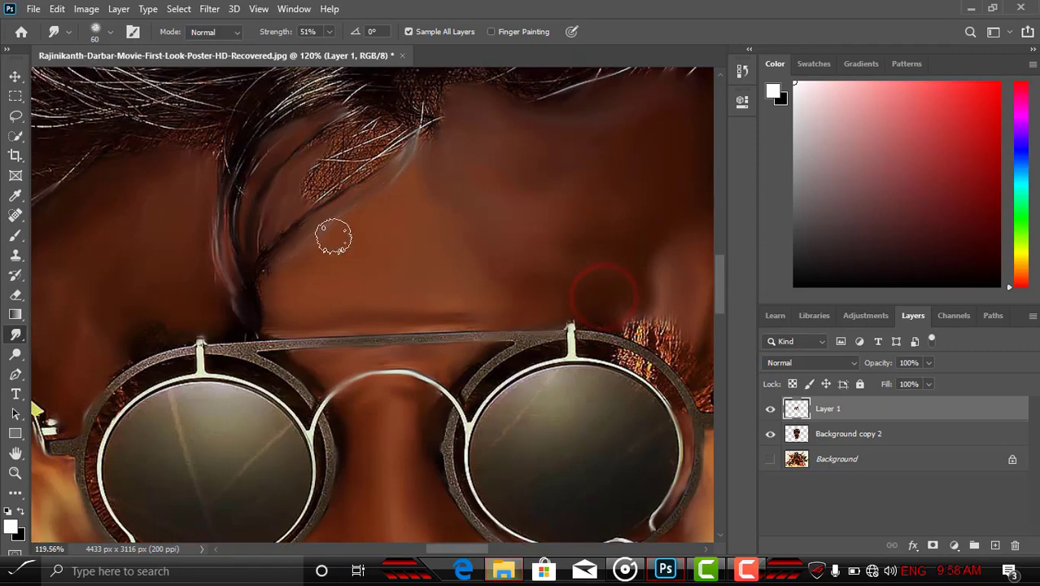
{"action": "mouse_move", "coordinate": [315, 178]}
{"action": "left_mouse_down"}
{"action": "mouse_move", "coordinate": [366, 134]}
{"action": "mouse_move", "coordinate": [345, 151]}
{"action": "left_mouse_up"}
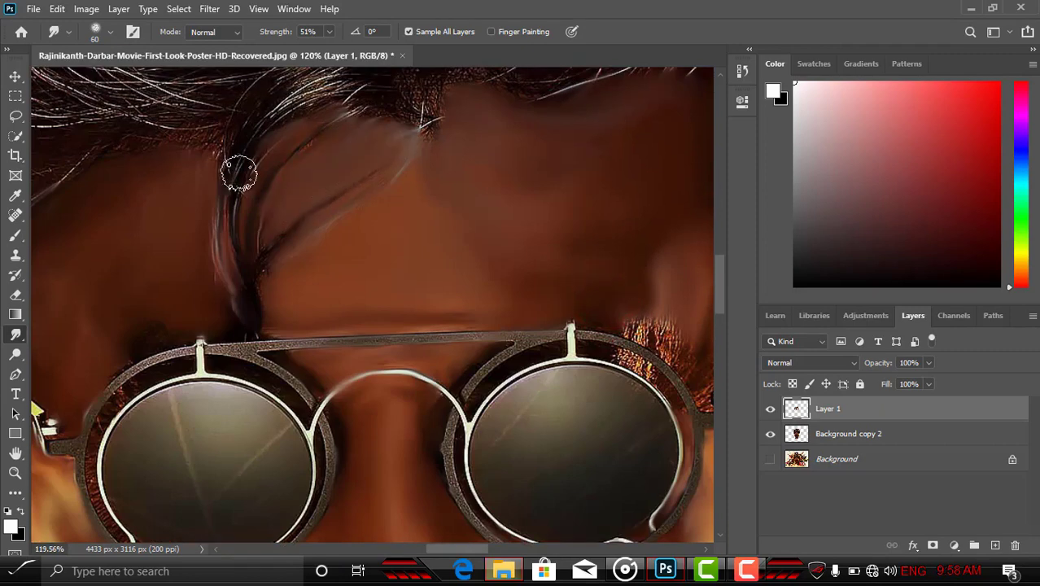
{"action": "key", "text": "z"}
{"action": "left_click", "coordinate": [458, 31]}
- Zoom in on the forehead and reselect the Smudge tool
{"action": "left_click", "coordinate": [374, 258]}
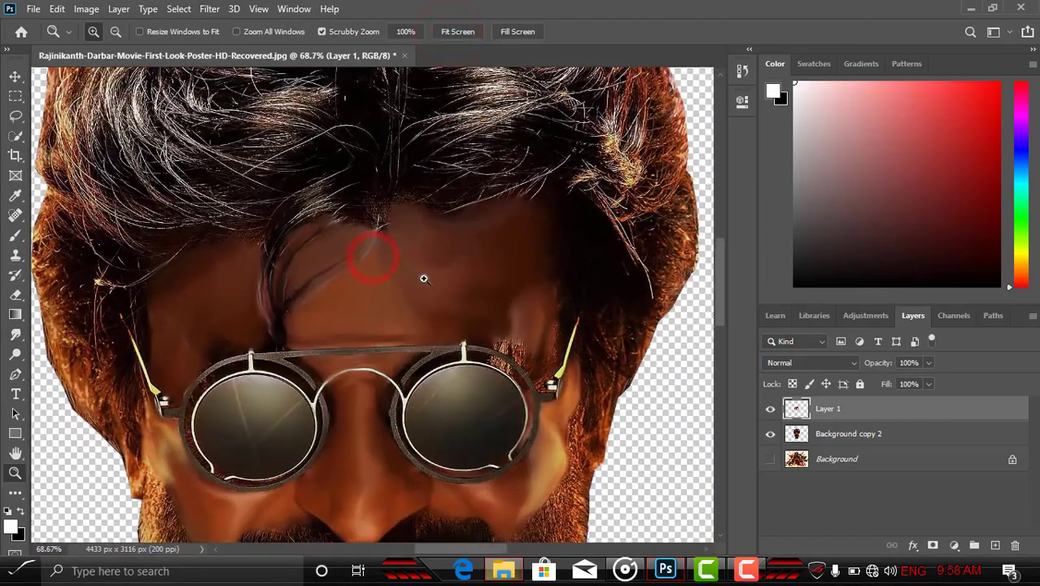
{"action": "left_click", "coordinate": [400, 285]}
{"action": "key", "text": "s"}
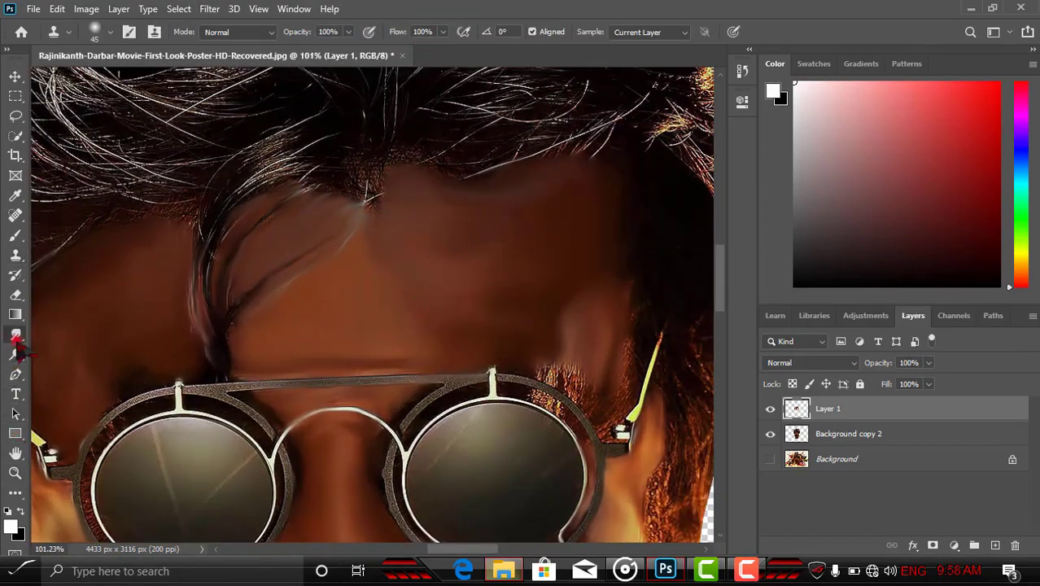
{"action": "left_click", "coordinate": [14, 334]}
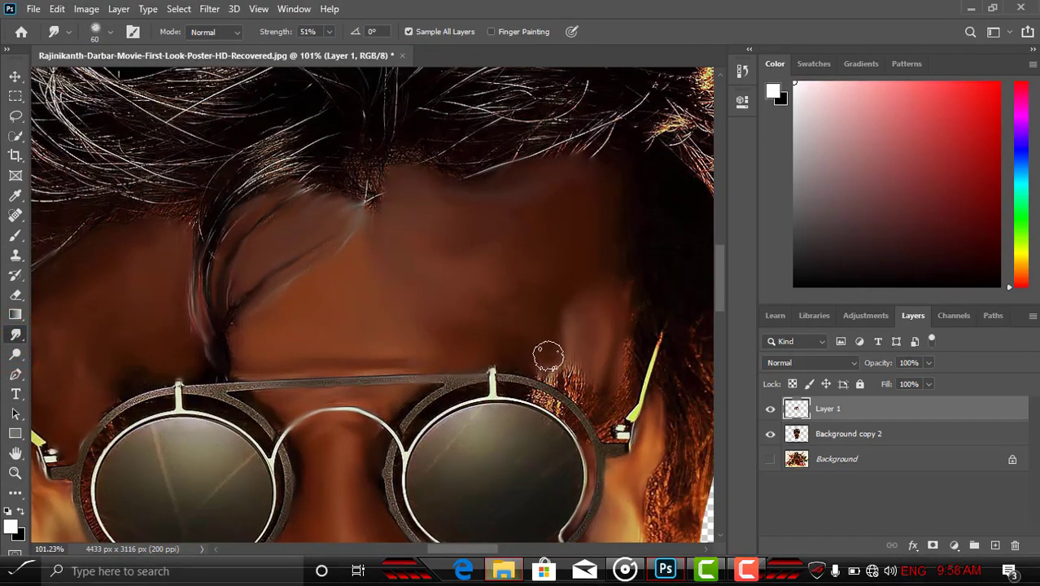
{"action": "scroll", "coordinate": [488, 277], "scroll_direction": "down", "scroll_amount": 3}
{"action": "scroll", "coordinate": [460, 236], "scroll_direction": "down", "scroll_amount": 3}
{"action": "scroll", "coordinate": [454, 234], "scroll_direction": "up", "scroll_amount": 1}
{"action": "scroll", "coordinate": [452, 231], "scroll_direction": "up", "scroll_amount": 4}
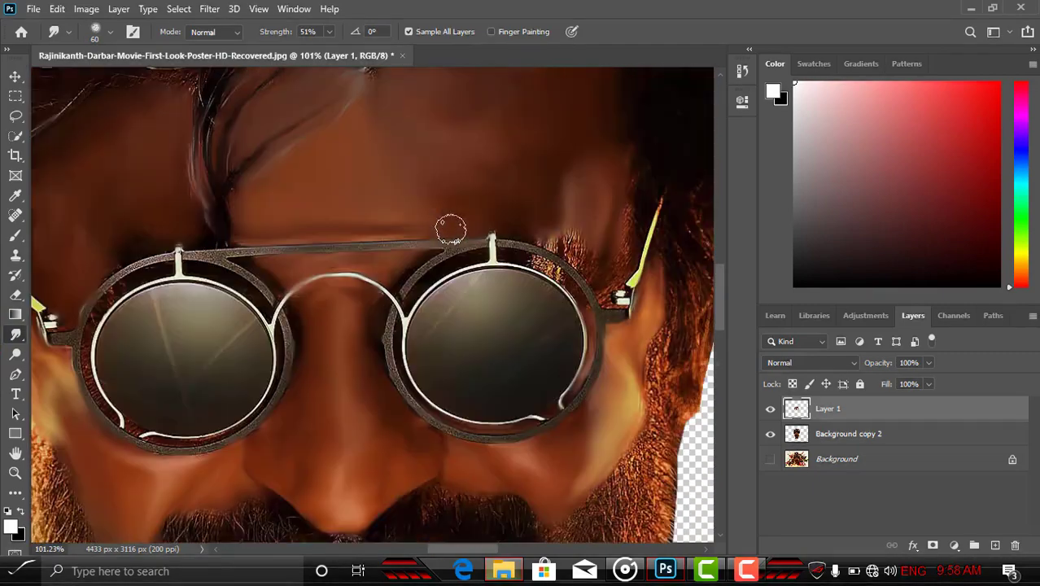
{"action": "scroll", "coordinate": [451, 231], "scroll_direction": "up", "scroll_amount": 3}
- Undo two forehead smudges, re-smudge beside the right lens, and shrink the brush to 30
{"action": "key", "text": "ctrl+z"}
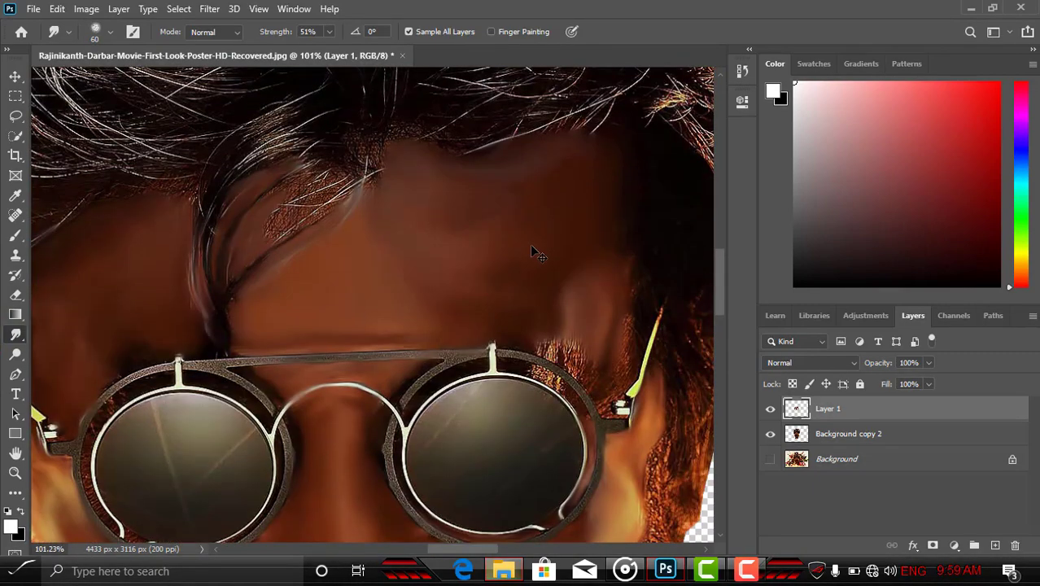
{"action": "key", "text": "ctrl+z"}
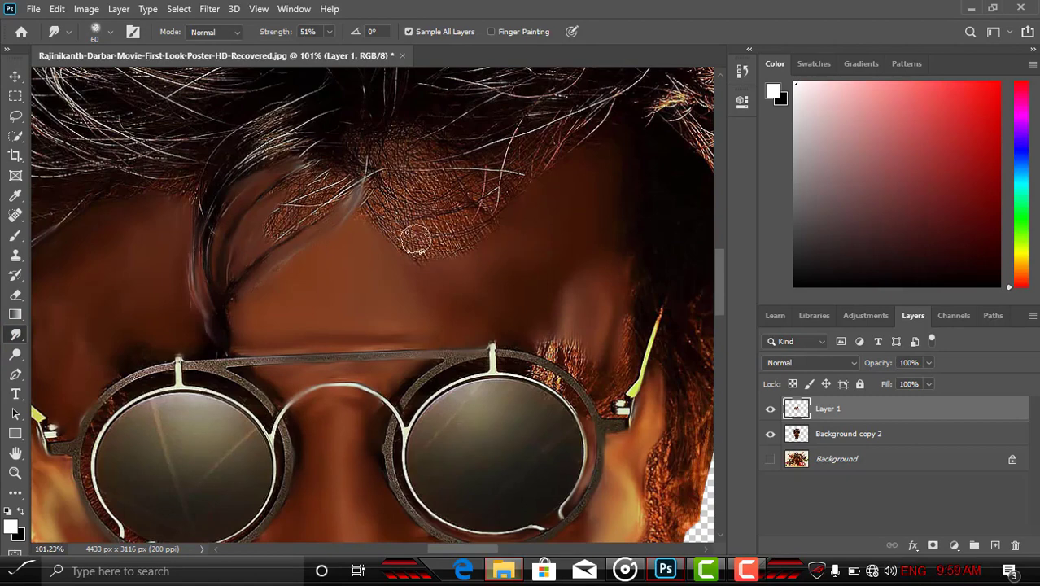
{"action": "left_click_drag", "start_coordinate": [504, 263], "coordinate": [478, 259]}
{"action": "key", "text": "bracketleft"}
{"action": "key", "text": "bracketleft"}
{"action": "key", "text": "bracketleft"}
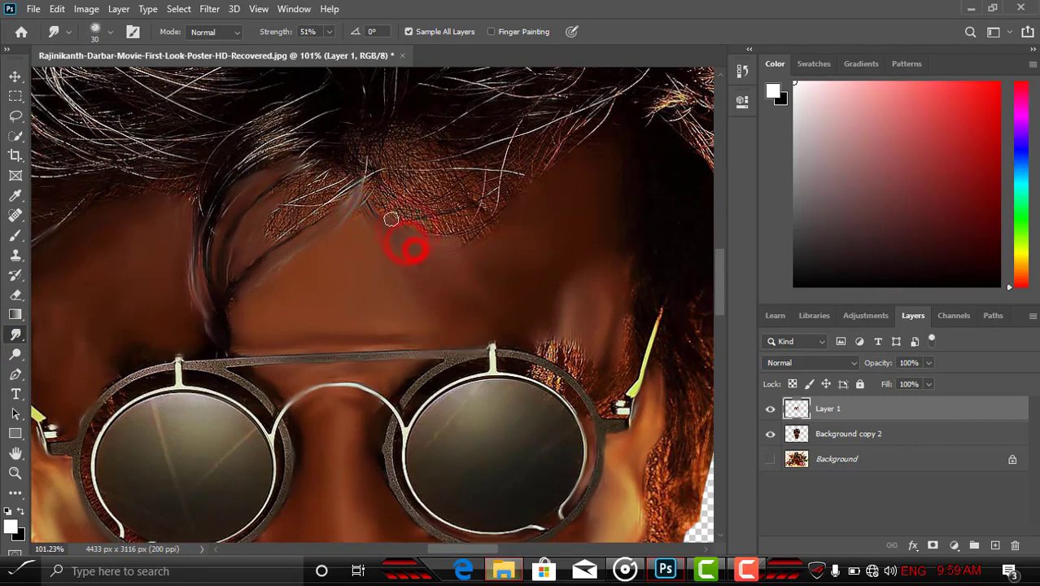
- At 26% strength and brush size 50, smear the dark hairline strands into the forehead
{"action": "left_click", "coordinate": [330, 31]}
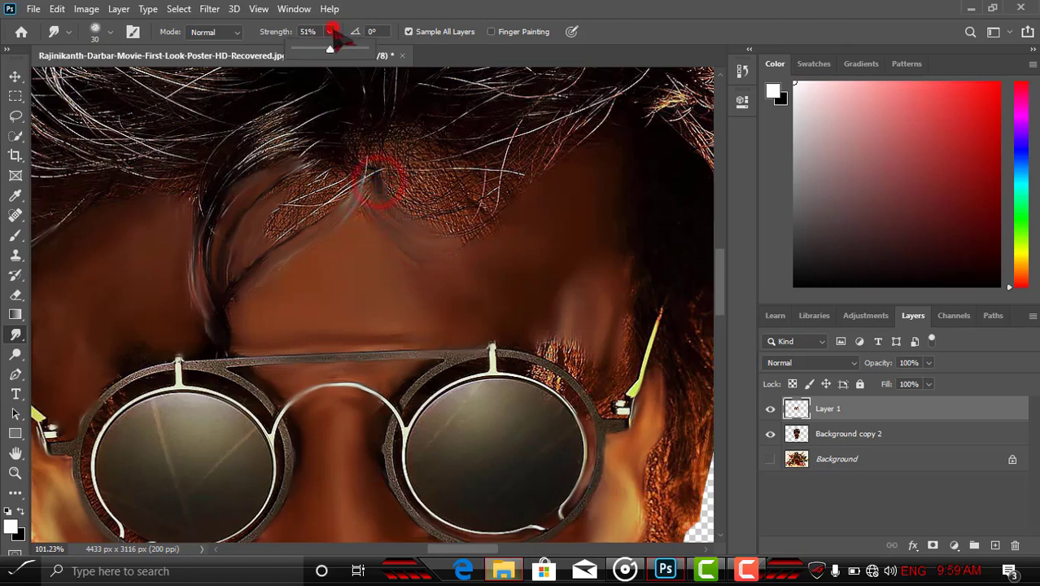
{"action": "key", "text": "bracketright"}
{"action": "key", "text": "bracketright"}
{"action": "left_click", "coordinate": [392, 197]}
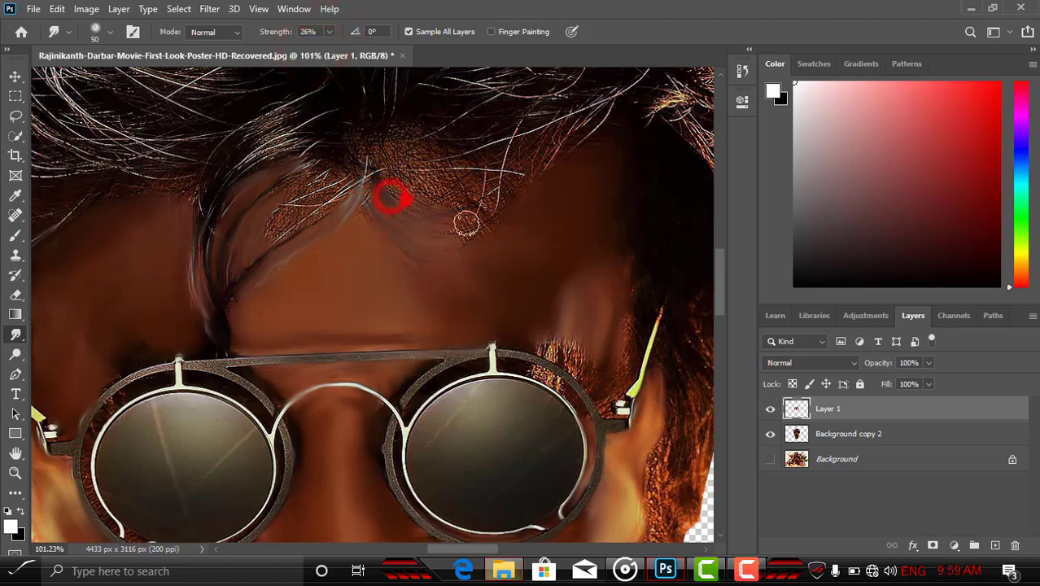
{"action": "mouse_move", "coordinate": [395, 179]}
{"action": "left_mouse_down"}
{"action": "mouse_move", "coordinate": [486, 212]}
{"action": "mouse_move", "coordinate": [441, 197]}
{"action": "mouse_move", "coordinate": [445, 238]}
{"action": "left_mouse_up"}
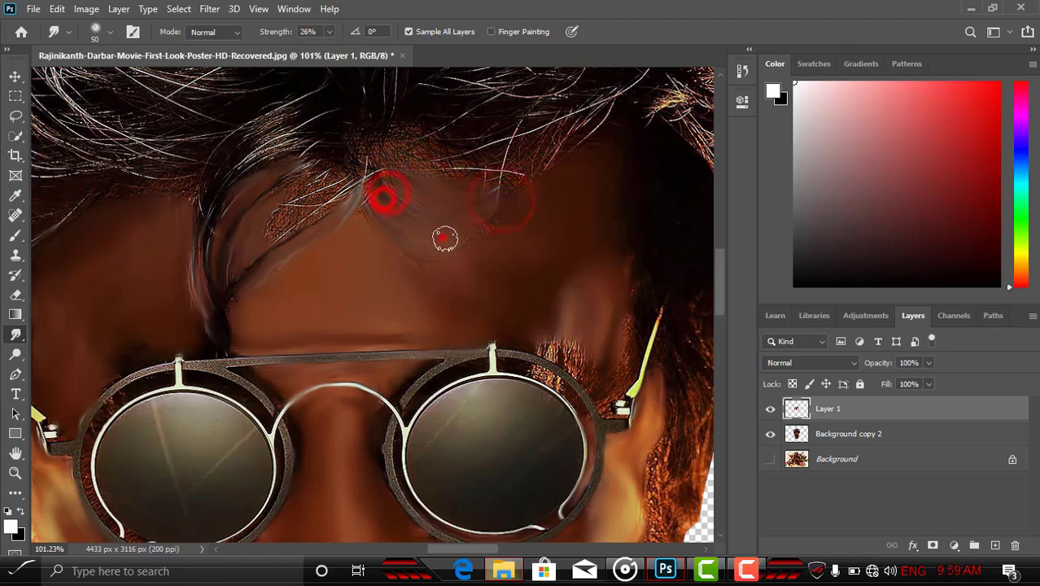
{"action": "mouse_move", "coordinate": [388, 190]}
{"action": "left_mouse_down"}
{"action": "mouse_move", "coordinate": [392, 154]}
{"action": "mouse_move", "coordinate": [510, 156]}
{"action": "left_mouse_up"}
{"action": "left_click_drag", "start_coordinate": [413, 147], "coordinate": [528, 167]}
{"action": "mouse_move", "coordinate": [471, 181]}
{"action": "left_mouse_down"}
{"action": "mouse_move", "coordinate": [509, 183]}
{"action": "mouse_move", "coordinate": [552, 162]}
{"action": "left_mouse_up"}
- Blend the hair along the left forehead edge and near the right lens frame into skin
{"action": "scroll", "coordinate": [414, 275], "scroll_direction": "up", "scroll_amount": 2}
{"action": "scroll", "coordinate": [413, 274], "scroll_direction": "down", "scroll_amount": 1}
{"action": "mouse_move", "coordinate": [417, 209]}
{"action": "left_mouse_down"}
{"action": "mouse_move", "coordinate": [329, 218]}
{"action": "mouse_move", "coordinate": [252, 297]}
{"action": "mouse_move", "coordinate": [277, 269]}
{"action": "left_mouse_up"}
{"action": "left_click", "coordinate": [288, 205]}
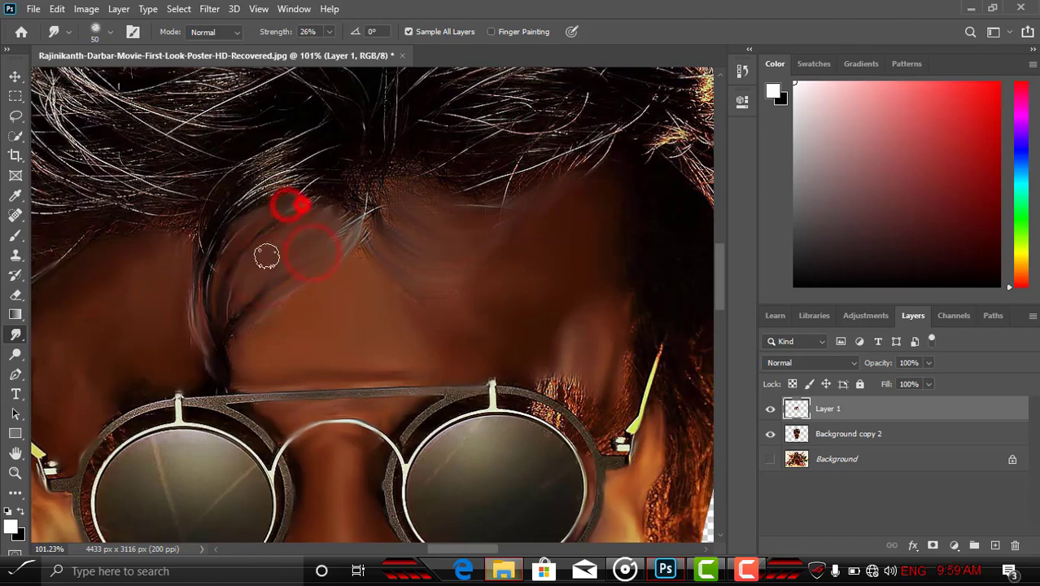
{"action": "left_click_drag", "start_coordinate": [295, 198], "coordinate": [297, 213]}
{"action": "left_click_drag", "start_coordinate": [239, 234], "coordinate": [237, 241]}
{"action": "left_click_drag", "start_coordinate": [203, 323], "coordinate": [206, 345]}
{"action": "left_click_drag", "start_coordinate": [201, 244], "coordinate": [208, 267]}
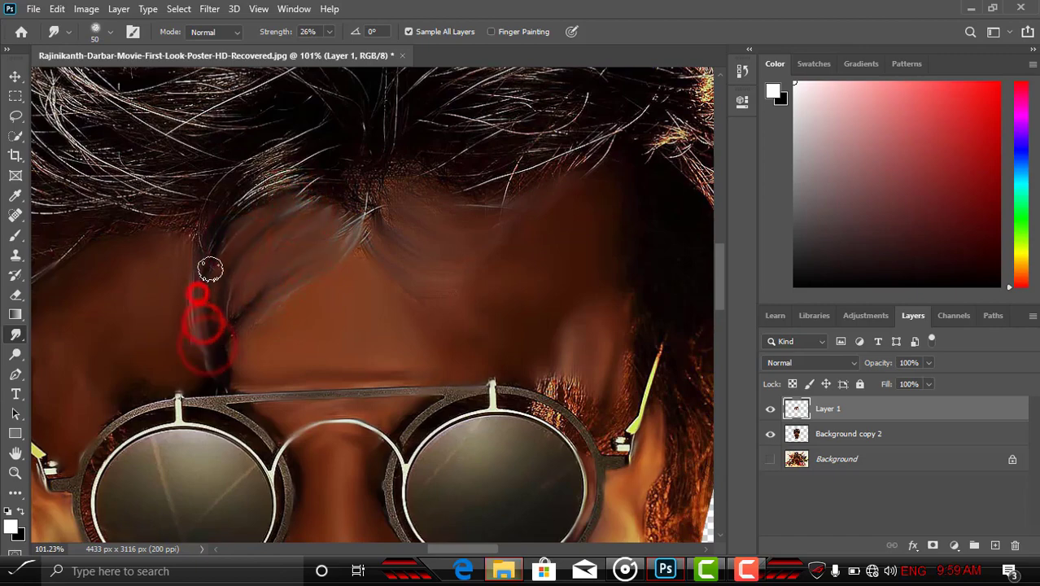
{"action": "left_click_drag", "start_coordinate": [297, 180], "coordinate": [249, 200]}
{"action": "scroll", "coordinate": [244, 303], "scroll_direction": "down", "scroll_amount": 3}
{"action": "scroll", "coordinate": [245, 303], "scroll_direction": "up", "scroll_amount": 2}
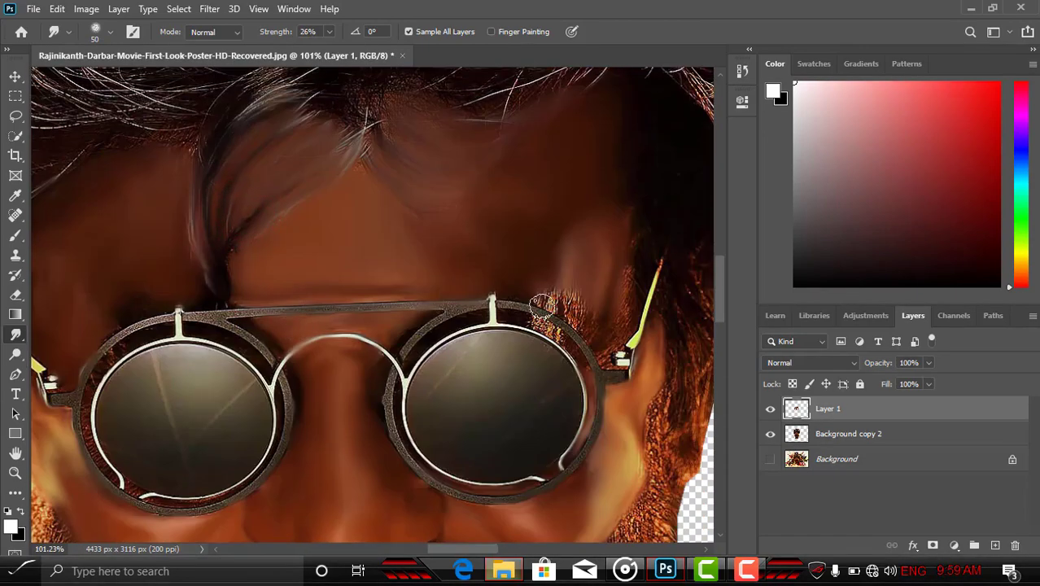
{"action": "left_click", "coordinate": [550, 290]}
{"action": "left_click", "coordinate": [332, 31]}
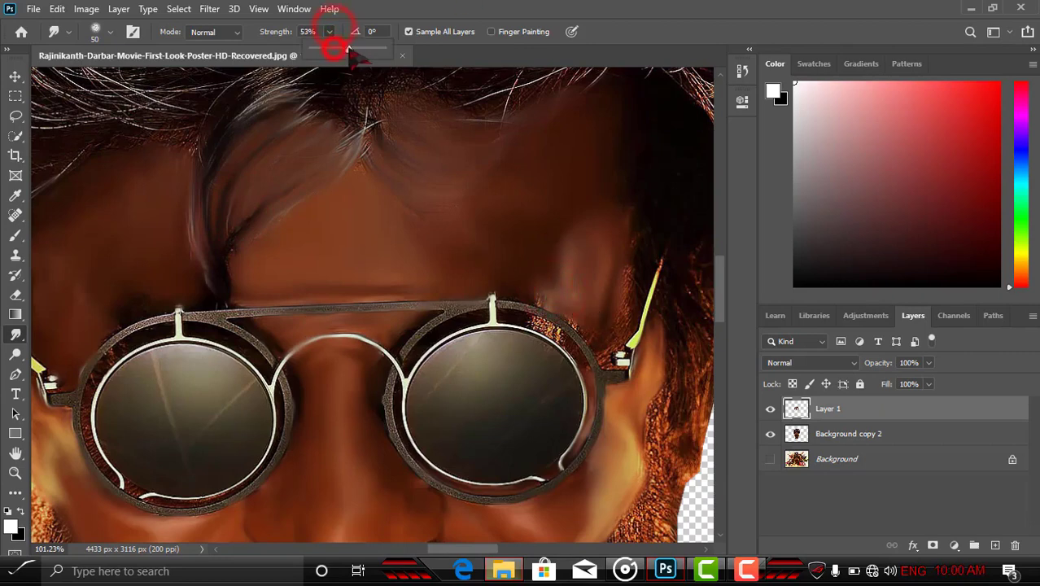
- Raise smudge strength to about half, resize the brush, and smooth along the right lens rim
{"action": "left_click", "coordinate": [315, 31]}
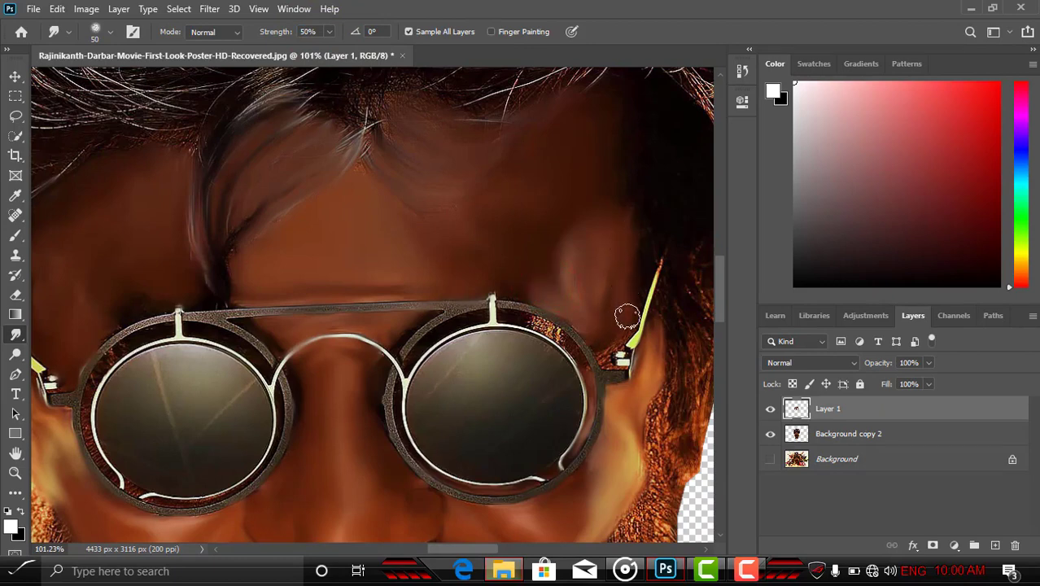
{"action": "key", "text": "bracketright"}
{"action": "key", "text": "bracketright"}
{"action": "key", "text": "bracketright"}
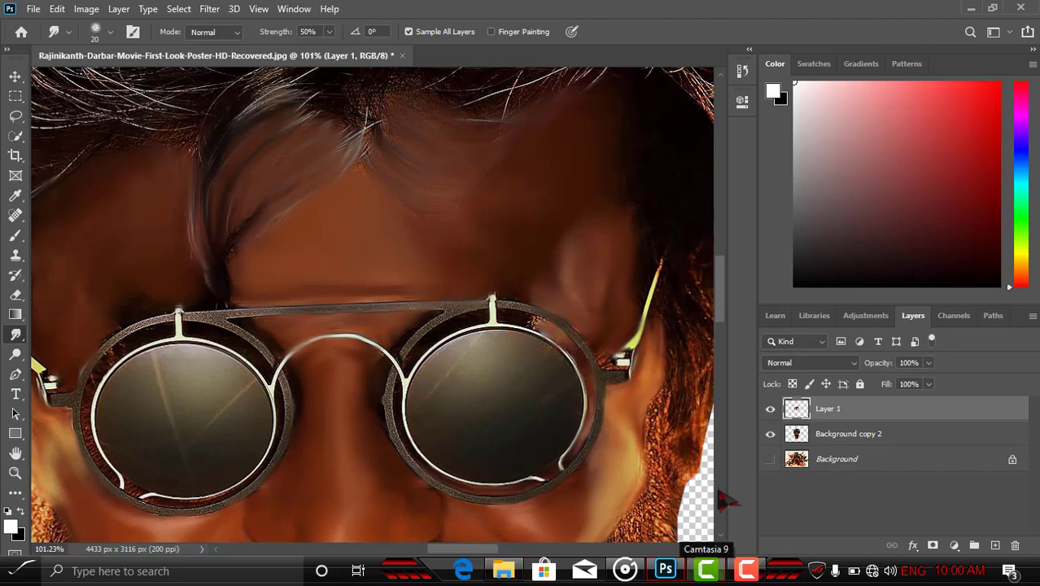
{"action": "left_click_drag", "start_coordinate": [580, 364], "coordinate": [585, 435]}
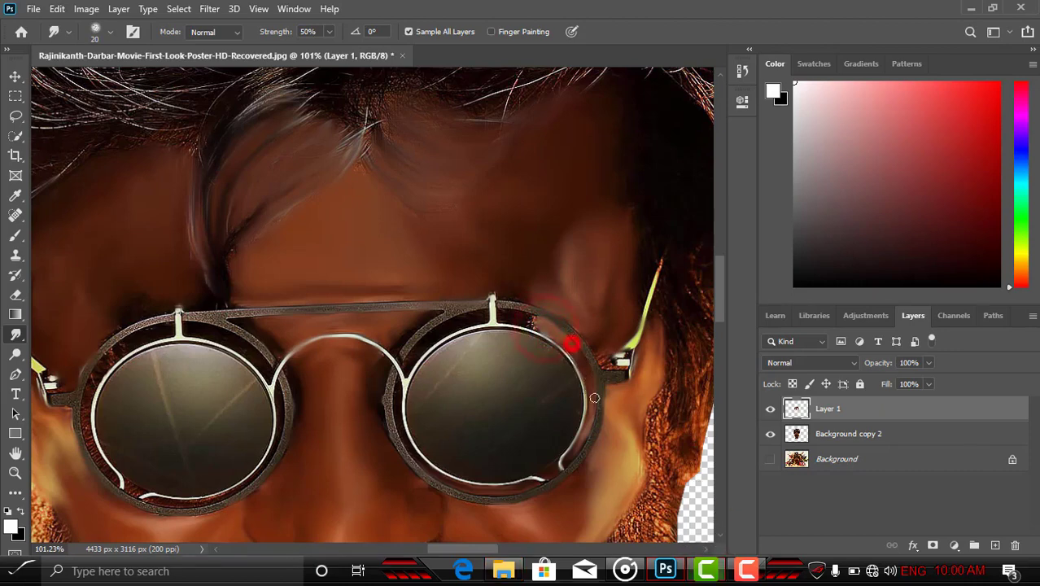
{"action": "scroll", "coordinate": [586, 435], "scroll_direction": "down", "scroll_amount": 3}
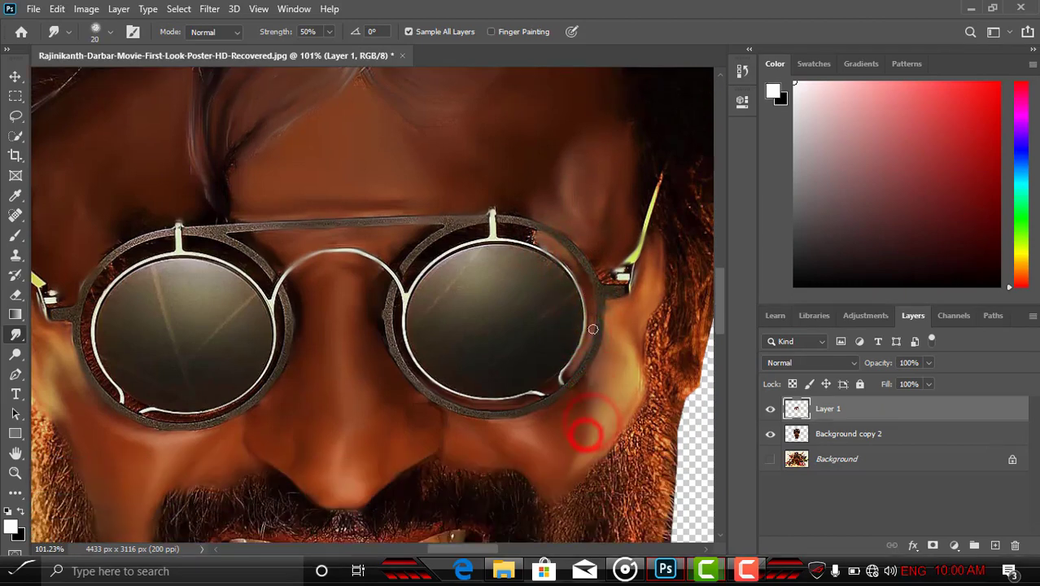
{"action": "scroll", "coordinate": [583, 319], "scroll_direction": "down", "scroll_amount": 2}
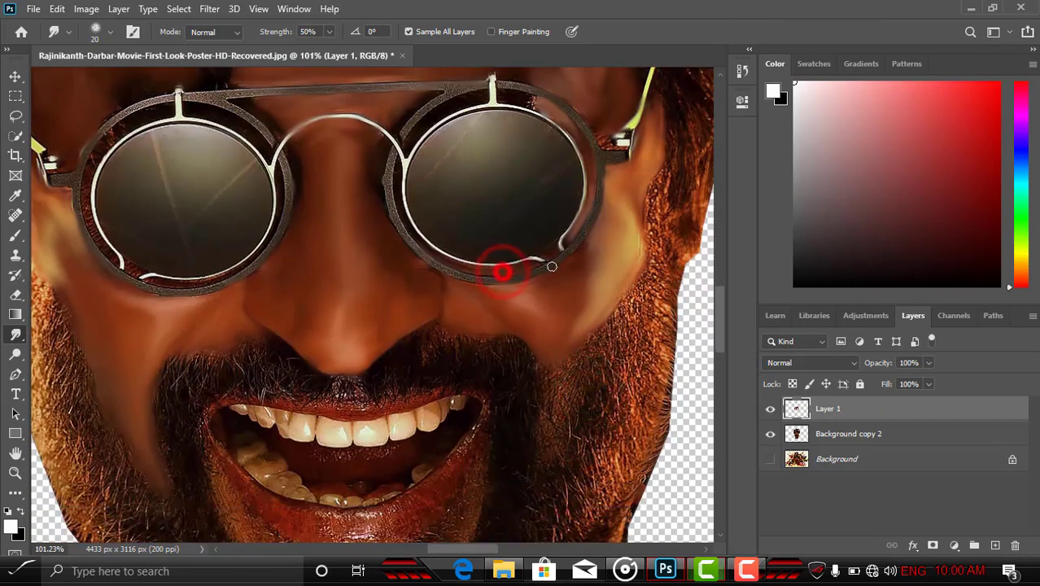
{"action": "left_click_drag", "start_coordinate": [513, 275], "coordinate": [449, 261]}
- Smooth the left lens's lower rim and soften the left glasses frame's outer edge
{"action": "scroll", "coordinate": [522, 270], "scroll_direction": "down", "scroll_amount": 3}
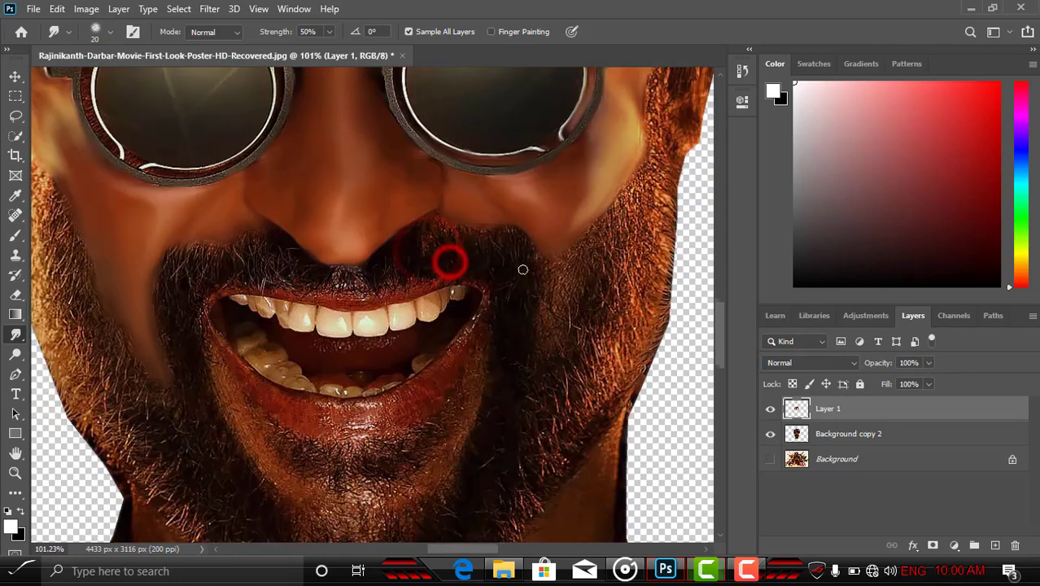
{"action": "scroll", "coordinate": [522, 269], "scroll_direction": "up", "scroll_amount": 2}
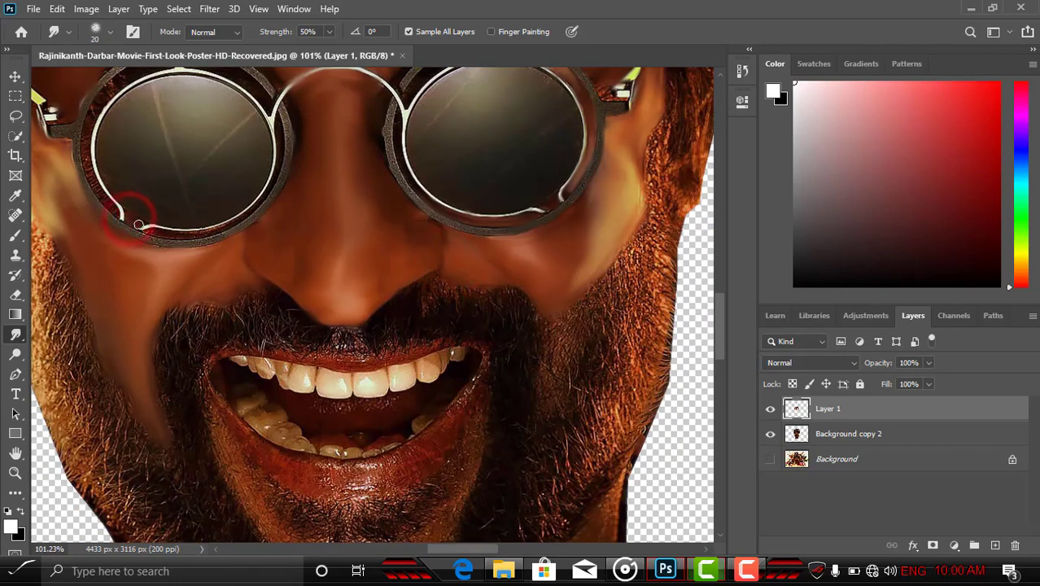
{"action": "mouse_move", "coordinate": [172, 235]}
{"action": "left_mouse_down"}
{"action": "mouse_move", "coordinate": [248, 219]}
{"action": "mouse_move", "coordinate": [221, 226]}
{"action": "mouse_move", "coordinate": [244, 209]}
{"action": "left_mouse_up"}
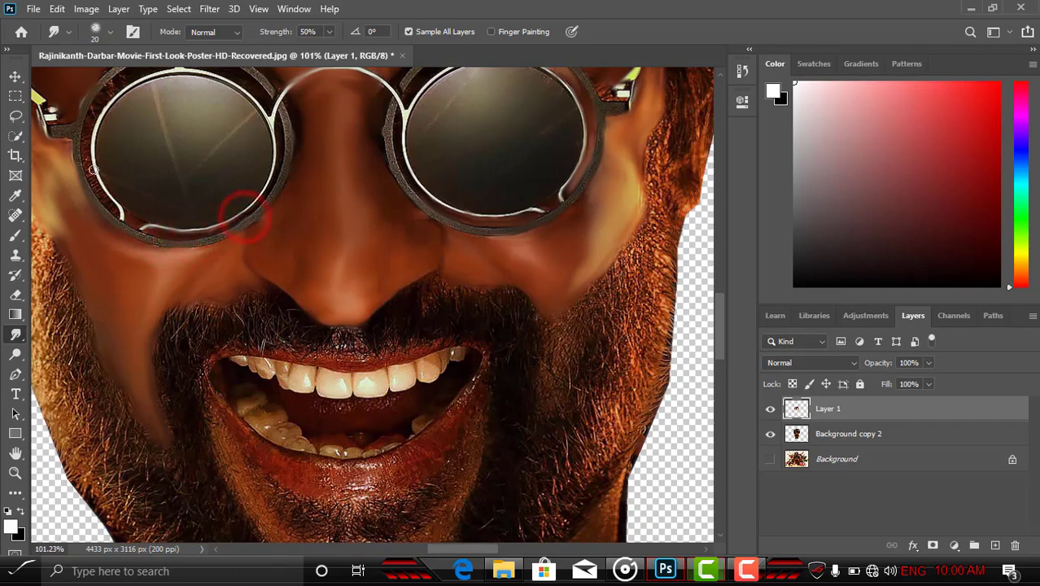
{"action": "left_click_drag", "start_coordinate": [88, 163], "coordinate": [95, 173]}
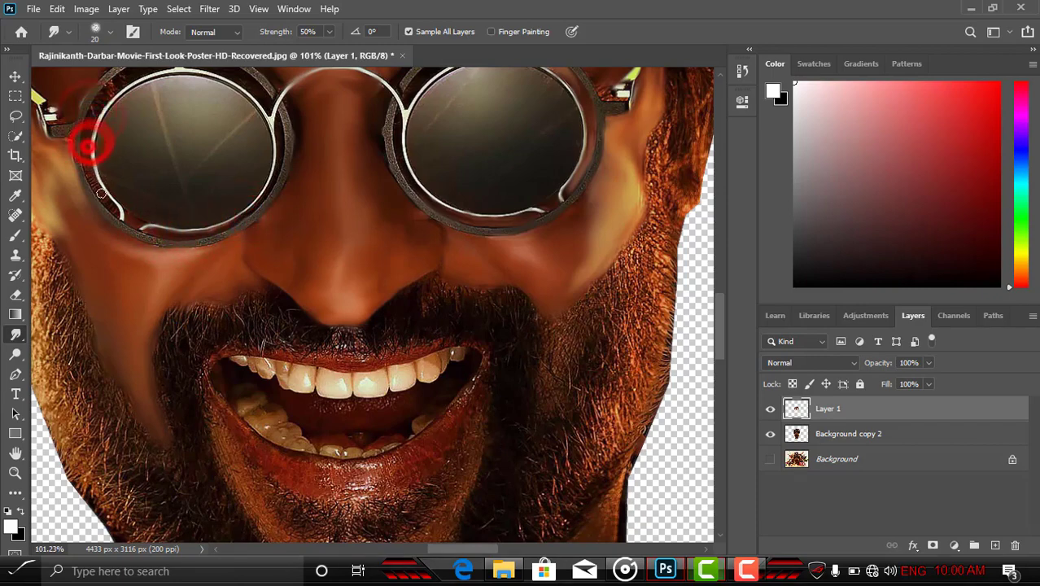
{"action": "scroll", "coordinate": [95, 173], "scroll_direction": "up", "scroll_amount": 3}
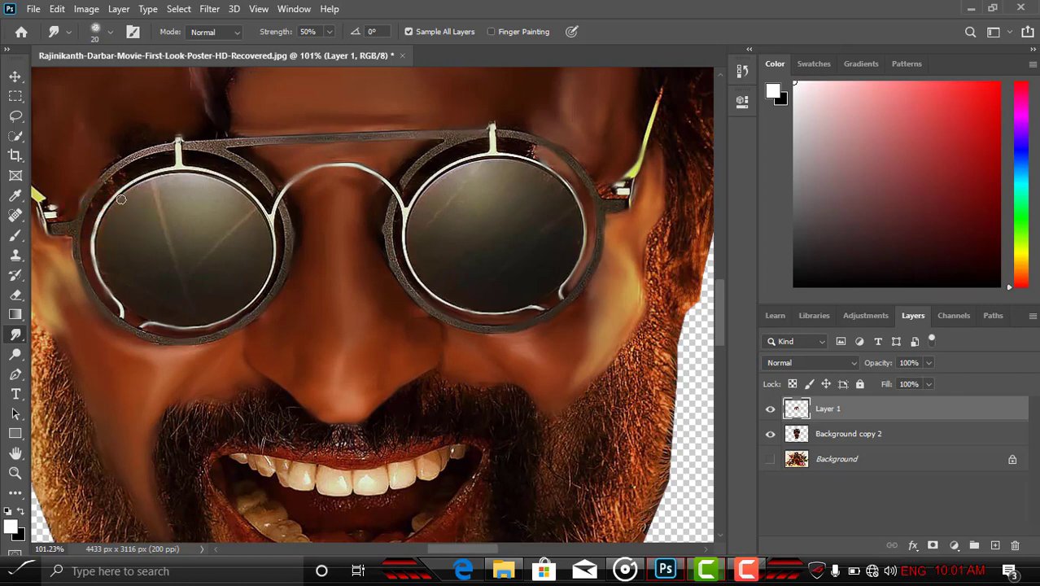
{"action": "mouse_move", "coordinate": [88, 229]}
{"action": "left_mouse_down"}
{"action": "mouse_move", "coordinate": [117, 170]}
{"action": "mouse_move", "coordinate": [116, 179]}
{"action": "left_mouse_up"}
{"action": "mouse_move", "coordinate": [88, 239]}
{"action": "left_mouse_down"}
{"action": "mouse_move", "coordinate": [119, 319]}
{"action": "mouse_move", "coordinate": [117, 297]}
{"action": "mouse_move", "coordinate": [146, 330]}
{"action": "mouse_move", "coordinate": [163, 314]}
{"action": "mouse_move", "coordinate": [136, 292]}
{"action": "left_mouse_up"}
- Blend the left cheek into the beard edge, smooth near the lip, and hide Background copy 2
{"action": "scroll", "coordinate": [273, 358], "scroll_direction": "down", "scroll_amount": 3}
{"action": "scroll", "coordinate": [452, 419], "scroll_direction": "down", "scroll_amount": 3}
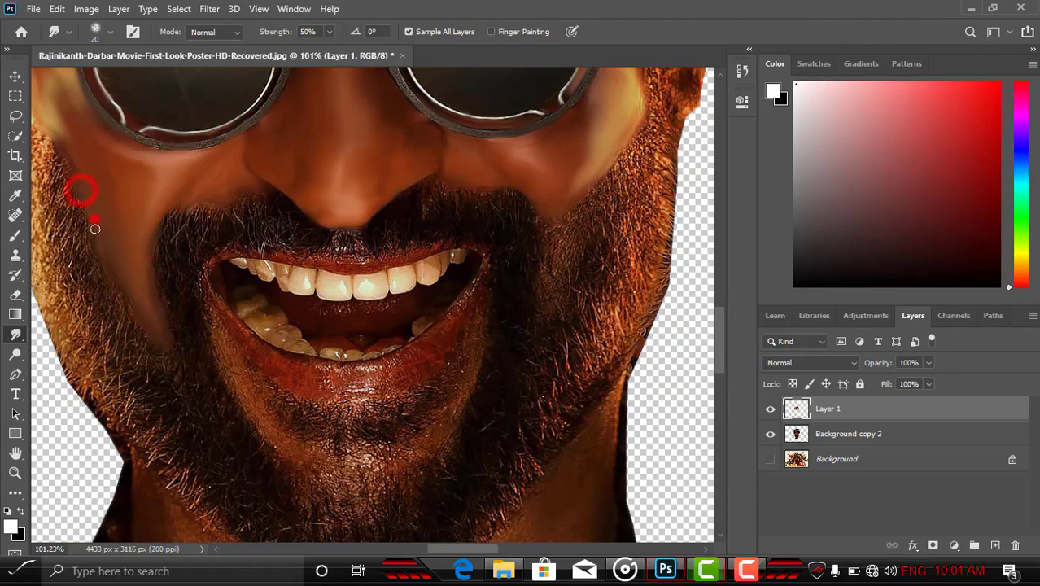
{"action": "mouse_move", "coordinate": [94, 230]}
{"action": "left_mouse_down"}
{"action": "mouse_move", "coordinate": [139, 304]}
{"action": "mouse_move", "coordinate": [128, 288]}
{"action": "mouse_move", "coordinate": [153, 299]}
{"action": "mouse_move", "coordinate": [121, 297]}
{"action": "left_mouse_up"}
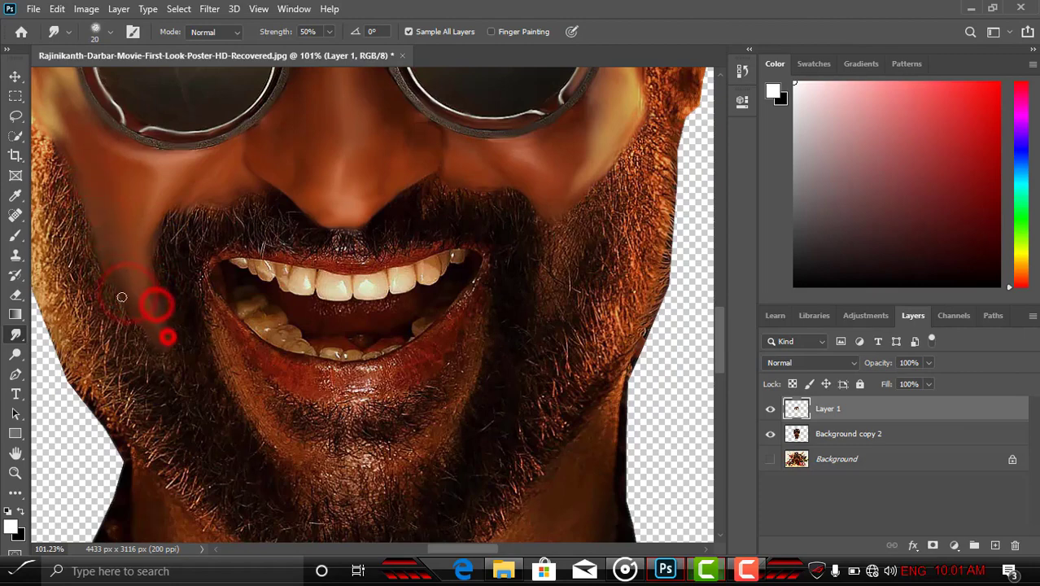
{"action": "scroll", "coordinate": [121, 297], "scroll_direction": "up", "scroll_amount": 5}
{"action": "scroll", "coordinate": [426, 284], "scroll_direction": "down", "scroll_amount": 4}
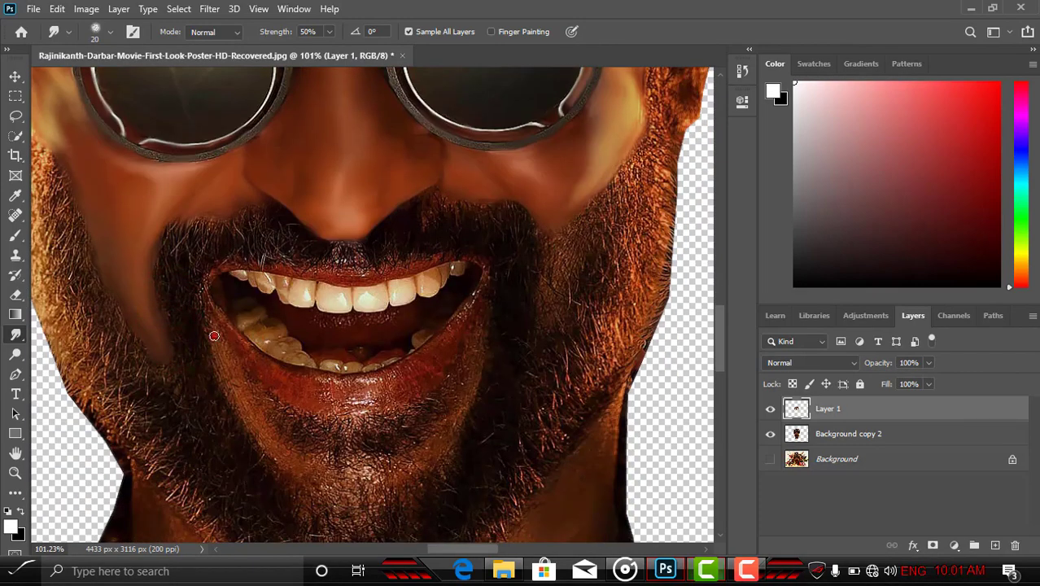
{"action": "left_click_drag", "start_coordinate": [214, 336], "coordinate": [213, 332]}
{"action": "left_click", "coordinate": [769, 434]}
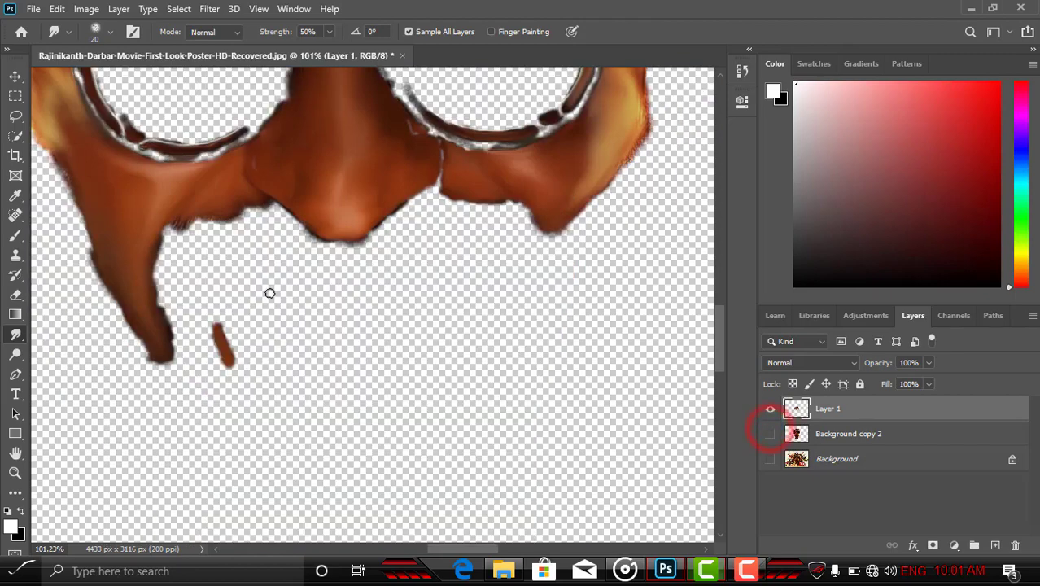
- Compare layer visibility, smooth the frame rim between the lenses, and hide Background copy 2
{"action": "scroll", "coordinate": [269, 293], "scroll_direction": "up", "scroll_amount": 5}
{"action": "scroll", "coordinate": [270, 293], "scroll_direction": "down", "scroll_amount": 1}
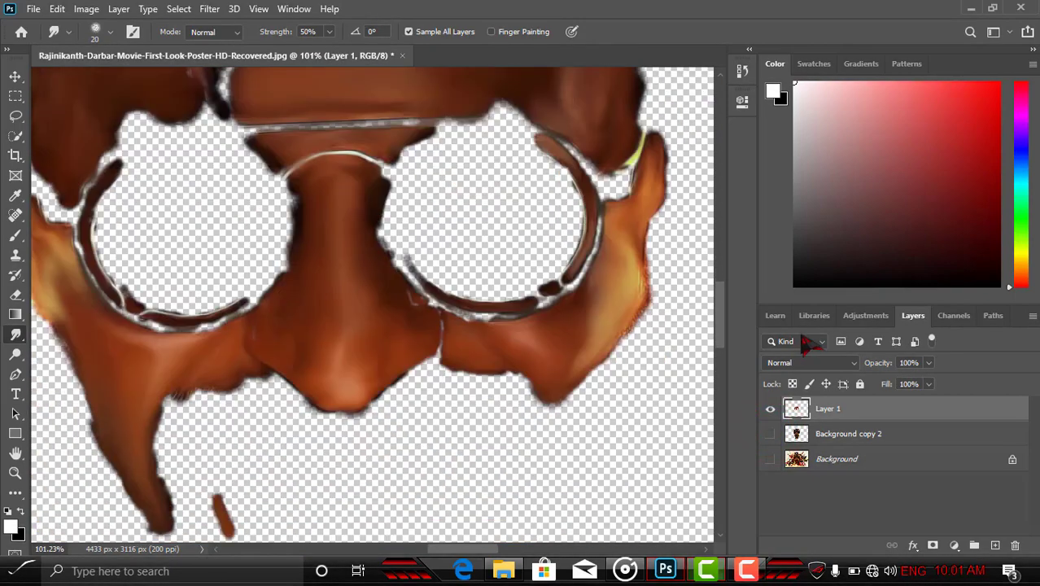
{"action": "left_click", "coordinate": [768, 409]}
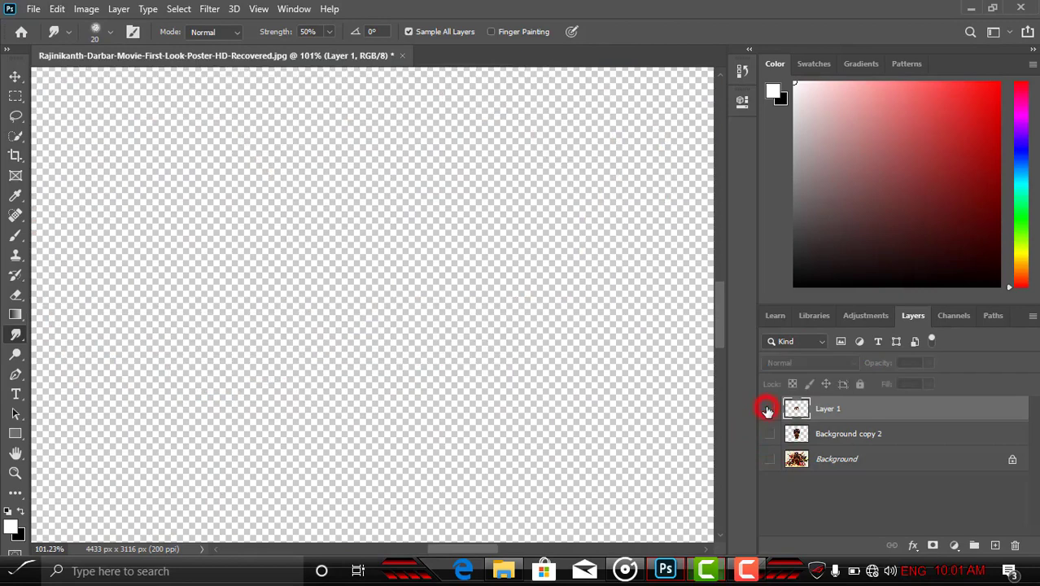
{"action": "left_click", "coordinate": [768, 434]}
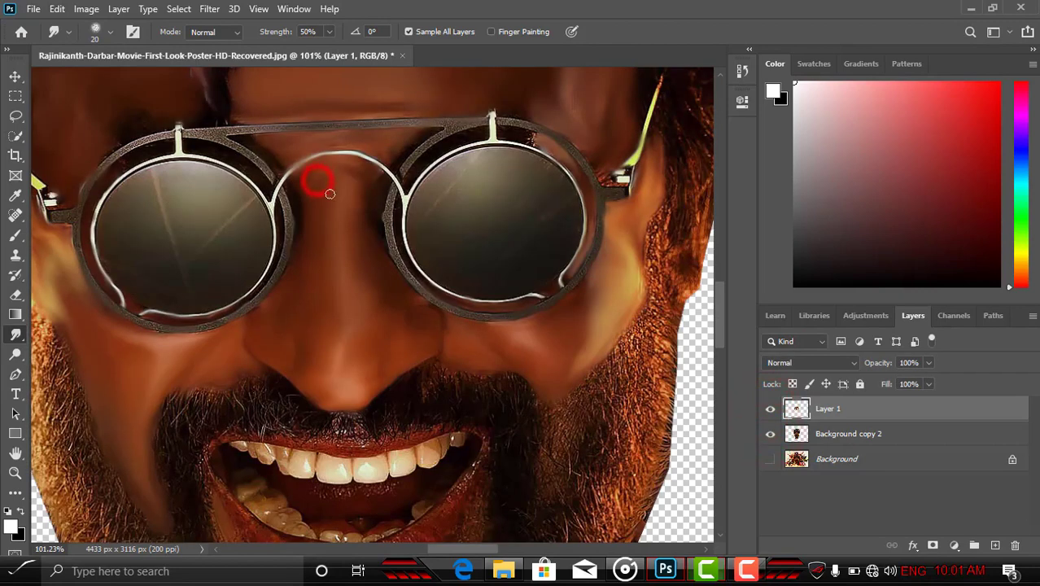
{"action": "left_click_drag", "start_coordinate": [329, 193], "coordinate": [304, 222]}
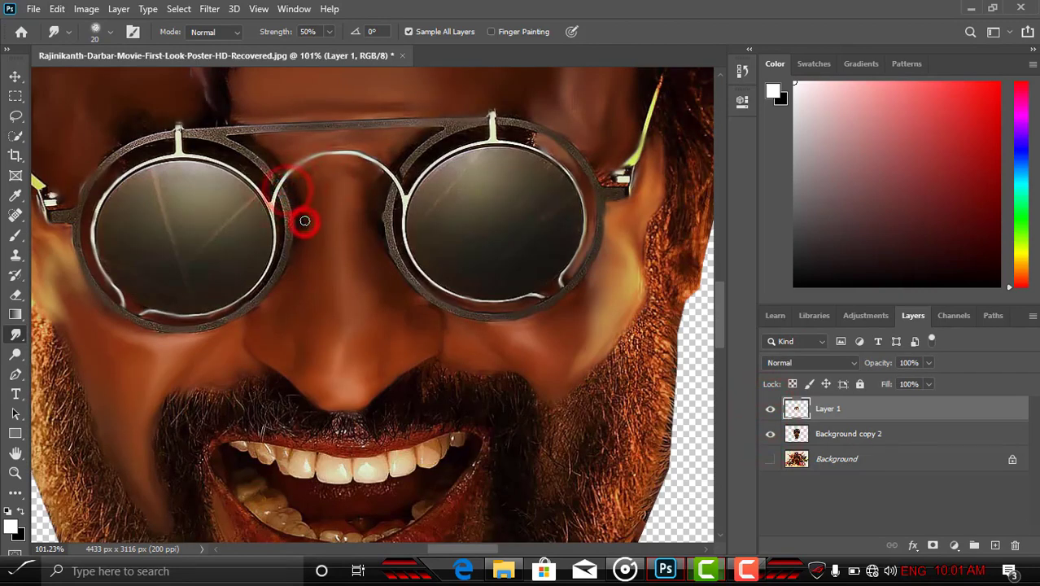
{"action": "left_click", "coordinate": [768, 434]}
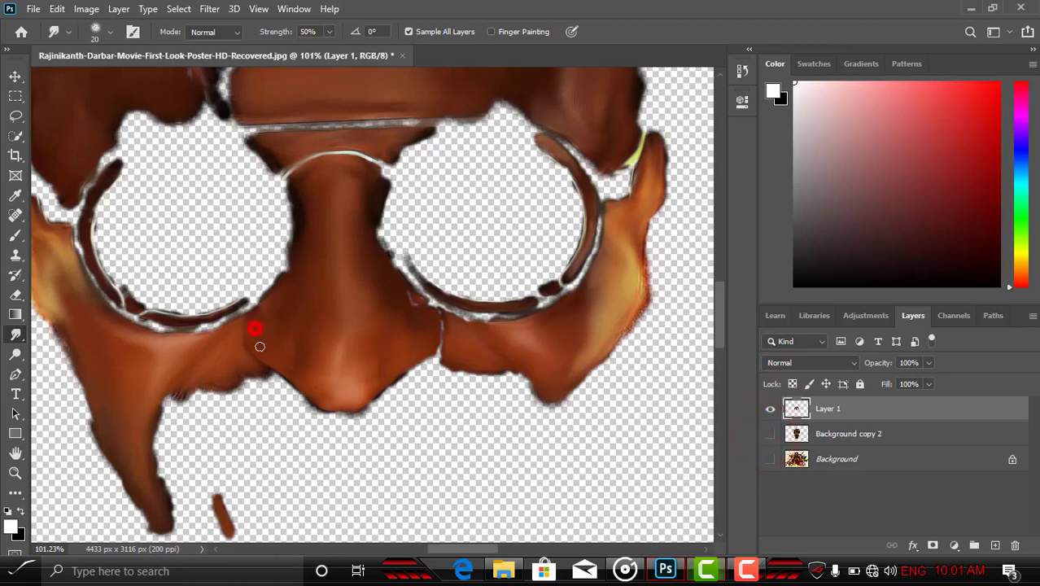
- Smooth the nose tip, both lens rims' lower edges and the right cheek's lower edge
{"action": "left_click_drag", "start_coordinate": [349, 391], "coordinate": [351, 410]}
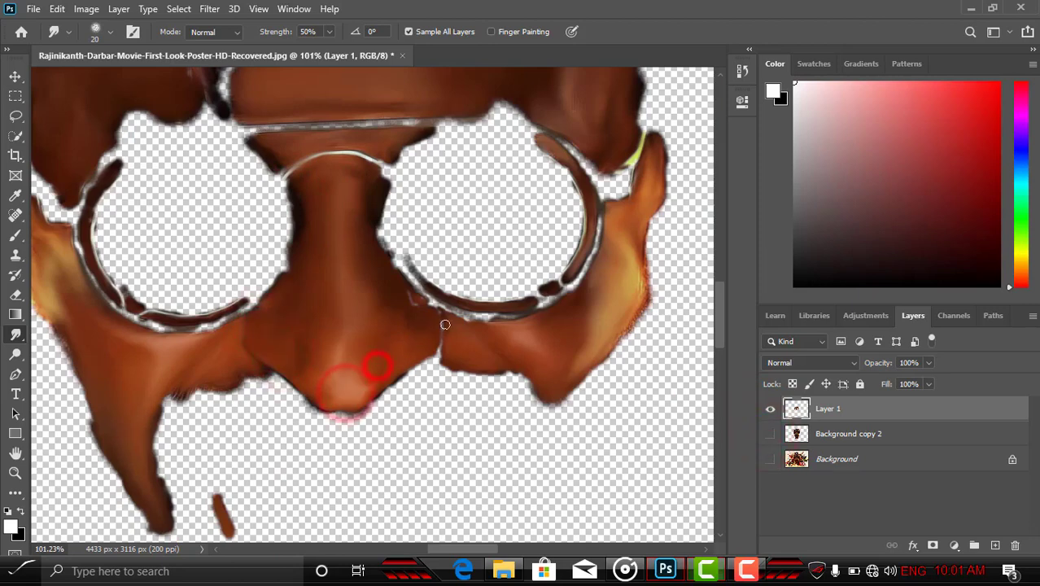
{"action": "mouse_move", "coordinate": [439, 322]}
{"action": "left_mouse_down"}
{"action": "mouse_move", "coordinate": [445, 347]}
{"action": "mouse_move", "coordinate": [431, 375]}
{"action": "left_mouse_up"}
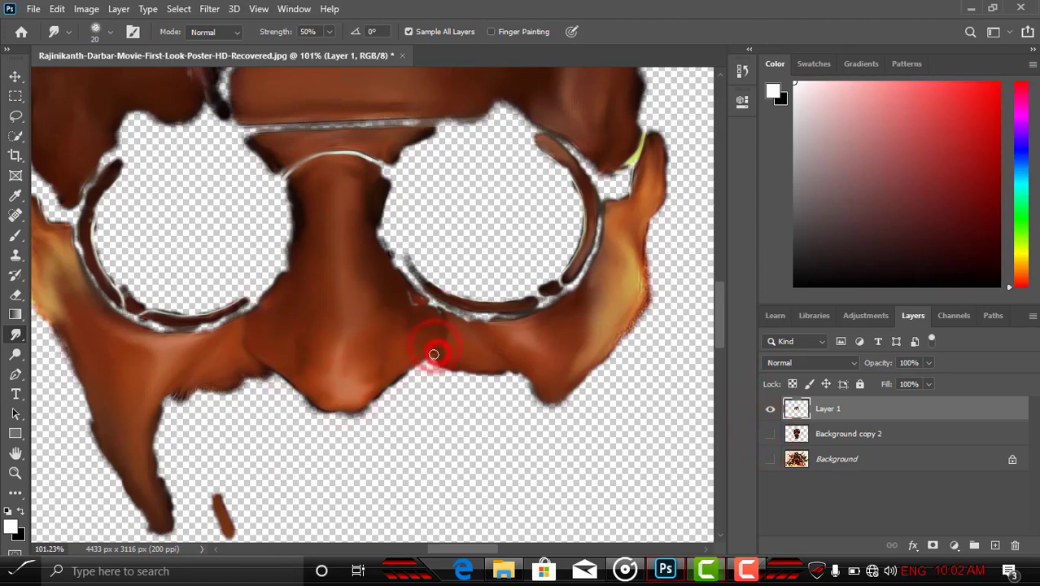
{"action": "mouse_move", "coordinate": [505, 375]}
{"action": "left_mouse_down"}
{"action": "mouse_move", "coordinate": [533, 399]}
{"action": "mouse_move", "coordinate": [563, 402]}
{"action": "left_mouse_up"}
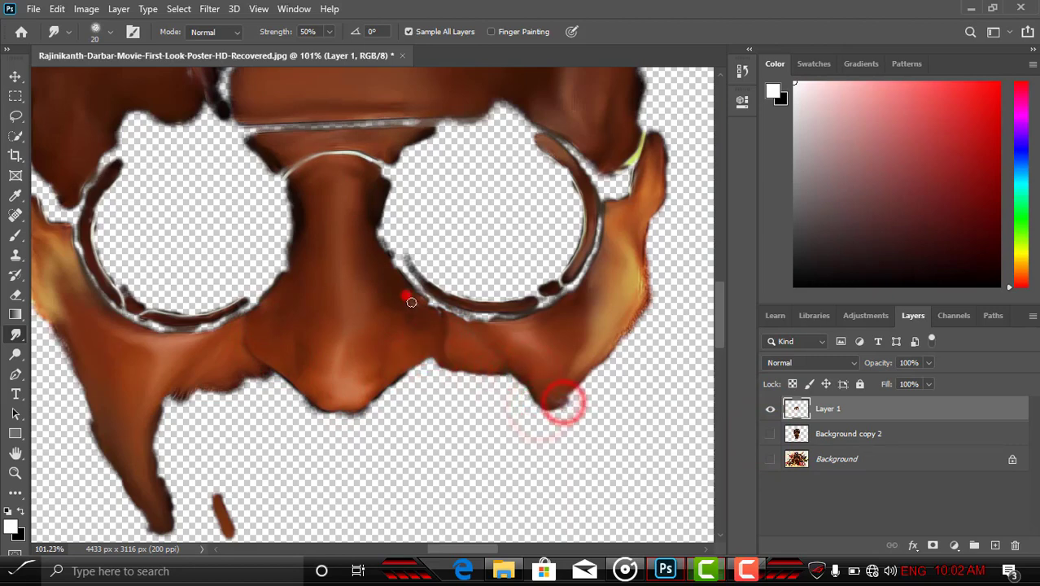
{"action": "mouse_move", "coordinate": [407, 296]}
{"action": "left_mouse_down"}
{"action": "mouse_move", "coordinate": [481, 319]}
{"action": "mouse_move", "coordinate": [475, 326]}
{"action": "left_mouse_up"}
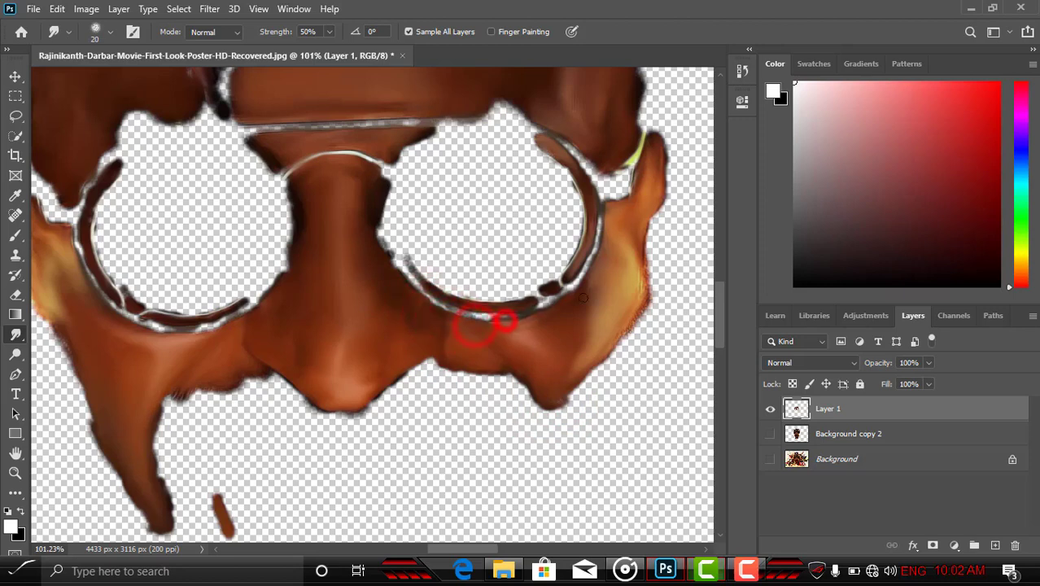
{"action": "left_click_drag", "start_coordinate": [179, 342], "coordinate": [262, 306]}
- Smudge the edges along the right temple, then hide Layer 1 to compare
{"action": "scroll", "coordinate": [191, 334], "scroll_direction": "up", "scroll_amount": 1}
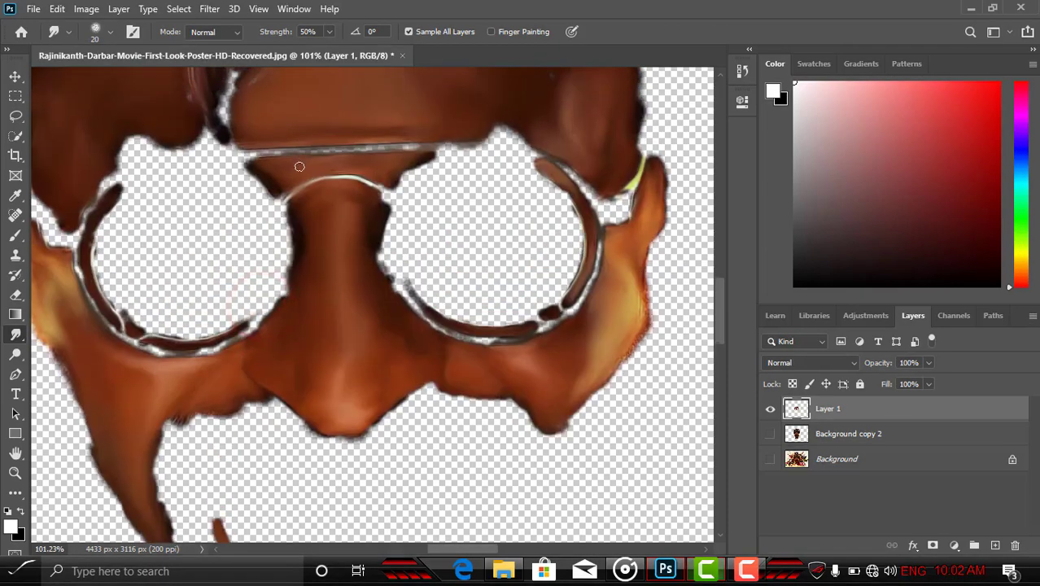
{"action": "scroll", "coordinate": [532, 283], "scroll_direction": "up", "scroll_amount": 5}
{"action": "scroll", "coordinate": [532, 283], "scroll_direction": "down", "scroll_amount": 1}
{"action": "left_click", "coordinate": [547, 223]}
{"action": "left_click", "coordinate": [578, 283]}
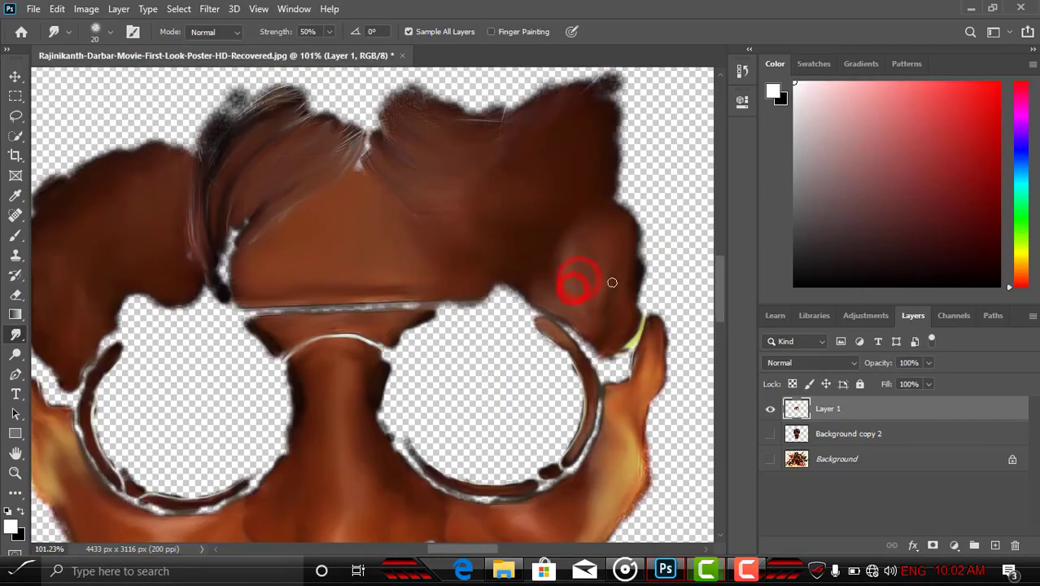
{"action": "left_click_drag", "start_coordinate": [611, 283], "coordinate": [639, 251]}
{"action": "scroll", "coordinate": [640, 262], "scroll_direction": "down", "scroll_amount": 3}
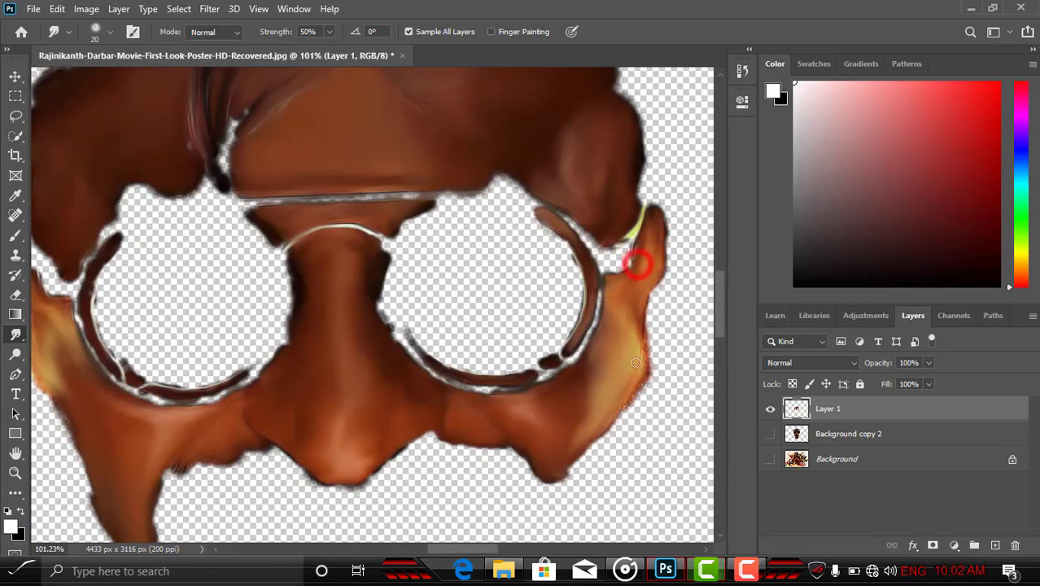
{"action": "left_click_drag", "start_coordinate": [635, 363], "coordinate": [631, 387]}
{"action": "scroll", "coordinate": [140, 319], "scroll_direction": "down", "scroll_amount": 3}
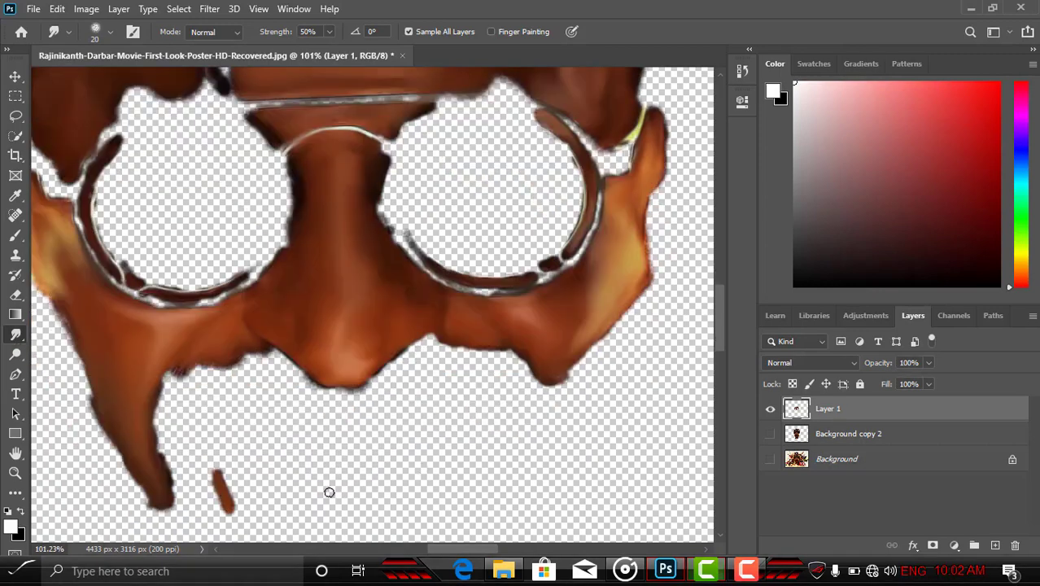
{"action": "left_click", "coordinate": [770, 408]}
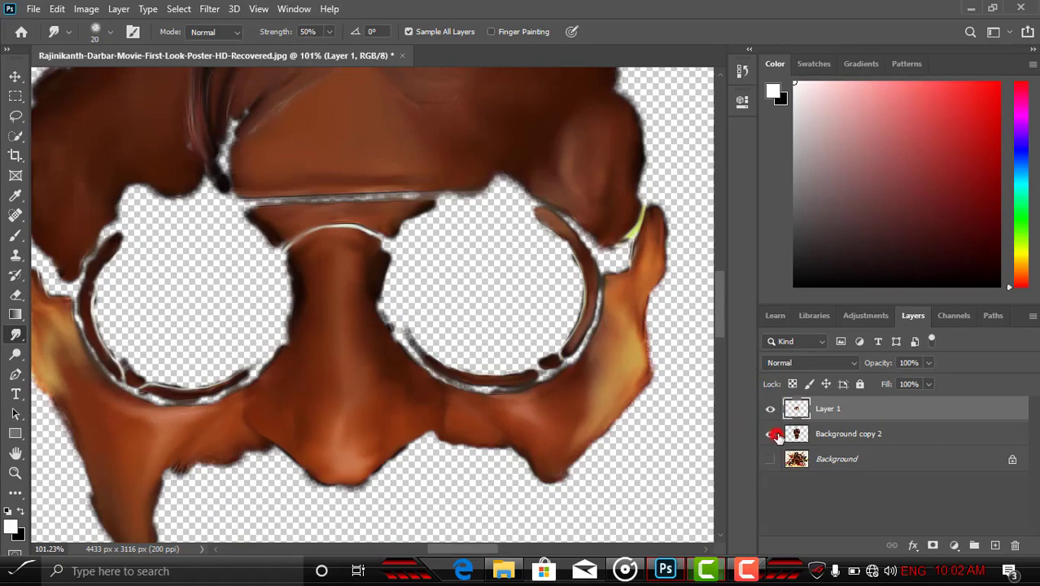
- Show Background copy 2 again, then smooth the skin beside the nose and the beard edge by the mouth
{"action": "left_click", "coordinate": [770, 434]}
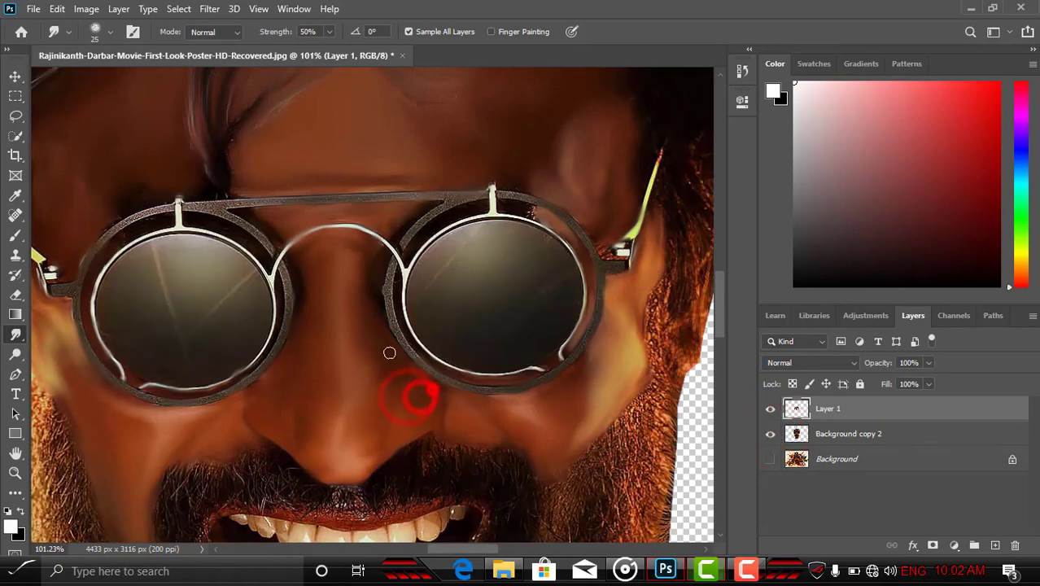
{"action": "left_click_drag", "start_coordinate": [418, 400], "coordinate": [240, 375]}
{"action": "scroll", "coordinate": [268, 369], "scroll_direction": "down", "scroll_amount": 3}
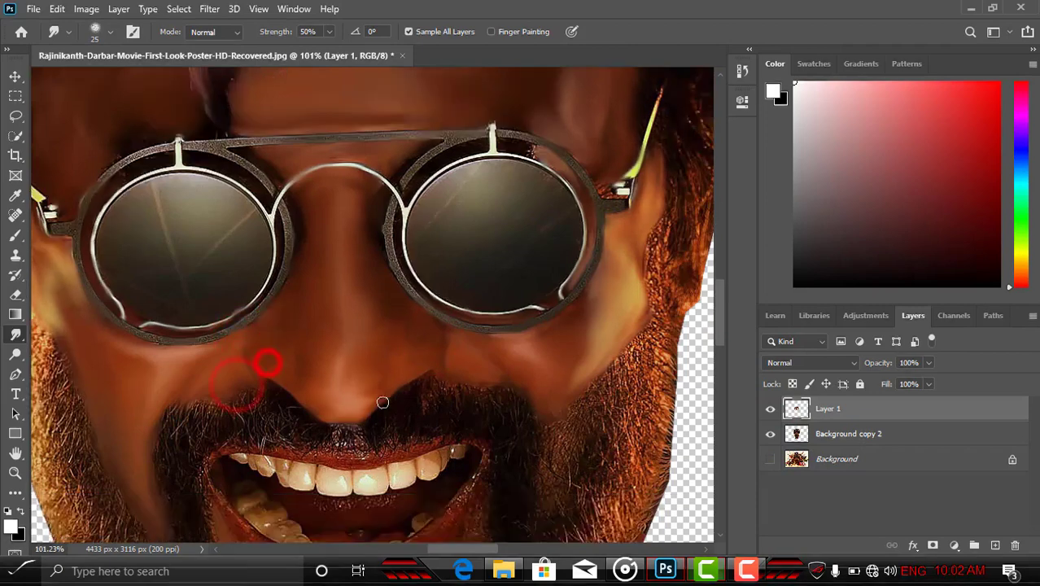
{"action": "mouse_move", "coordinate": [550, 353]}
{"action": "left_mouse_down"}
{"action": "mouse_move", "coordinate": [560, 361]}
{"action": "mouse_move", "coordinate": [548, 348]}
{"action": "left_mouse_up"}
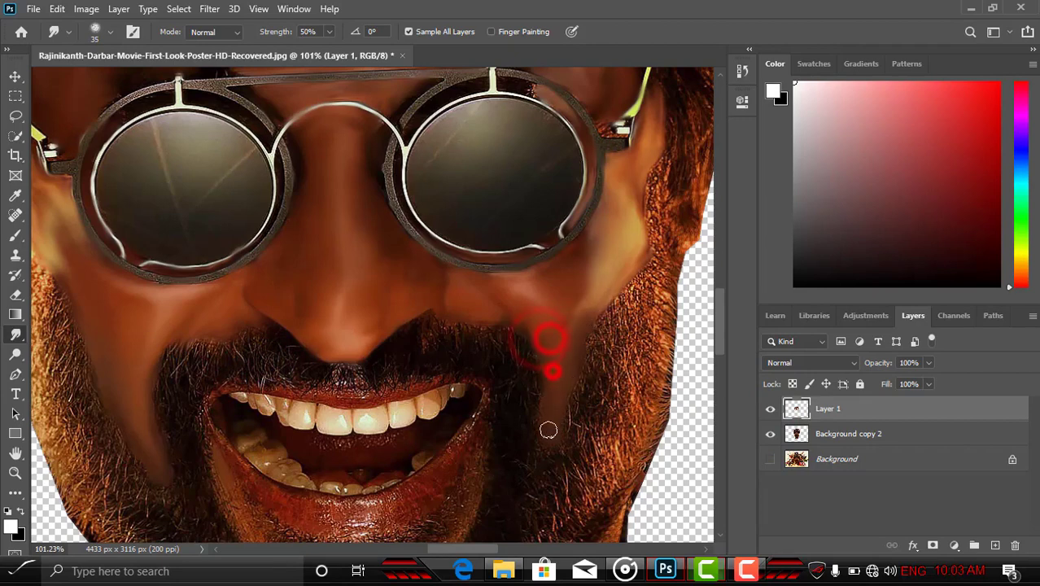
{"action": "scroll", "coordinate": [548, 367], "scroll_direction": "down", "scroll_amount": 1}
{"action": "left_click_drag", "start_coordinate": [552, 367], "coordinate": [558, 386]}
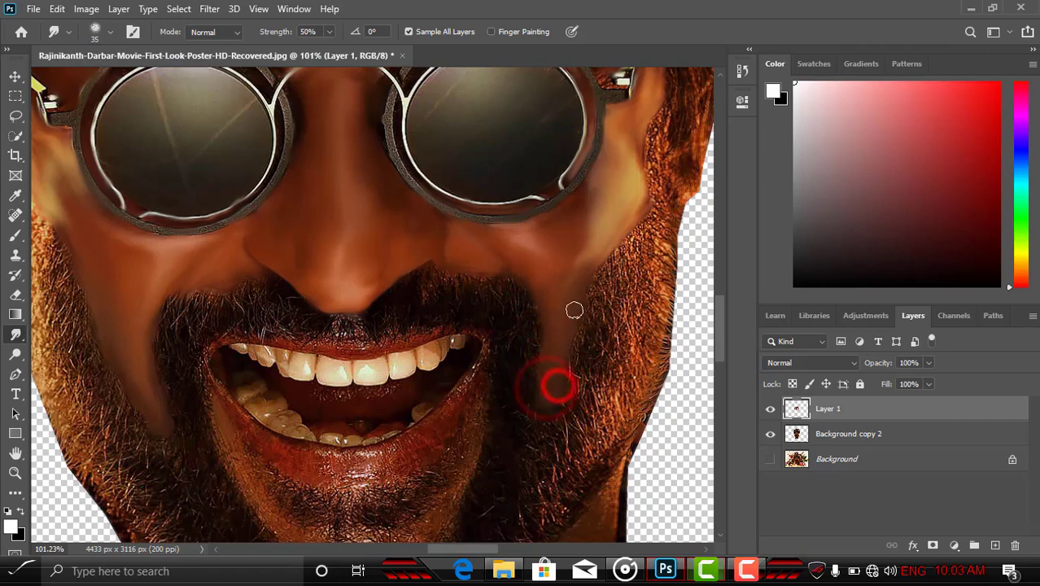
- Smudge the beard edges down from the mouth corners toward the chin
{"action": "scroll", "coordinate": [570, 309], "scroll_direction": "up", "scroll_amount": 3}
{"action": "scroll", "coordinate": [293, 363], "scroll_direction": "up", "scroll_amount": 1}
{"action": "scroll", "coordinate": [569, 374], "scroll_direction": "down", "scroll_amount": 1}
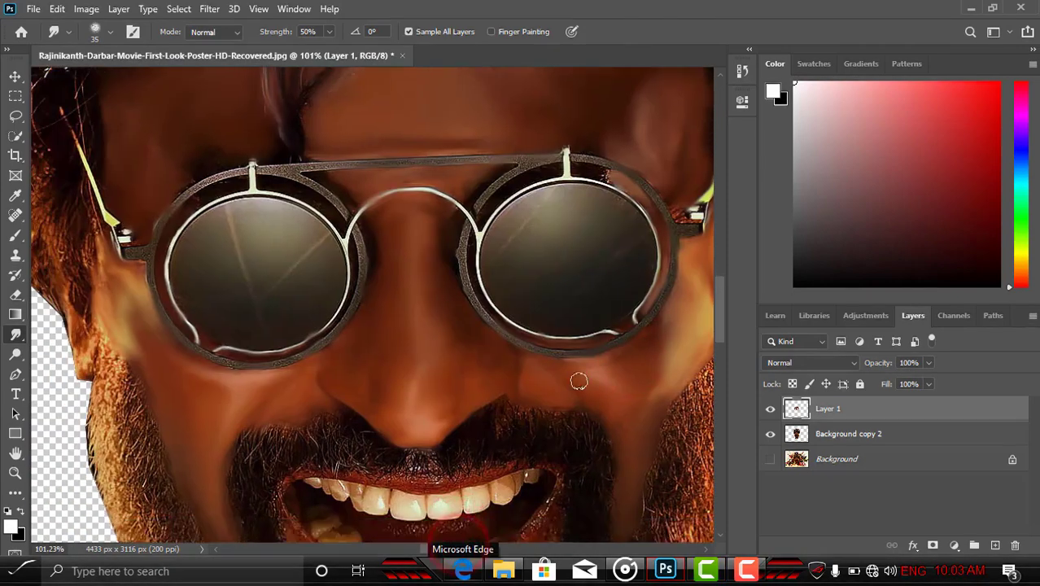
{"action": "scroll", "coordinate": [553, 334], "scroll_direction": "up", "scroll_amount": 4}
{"action": "scroll", "coordinate": [326, 325], "scroll_direction": "down", "scroll_amount": 2}
{"action": "left_click_drag", "start_coordinate": [92, 336], "coordinate": [90, 324]}
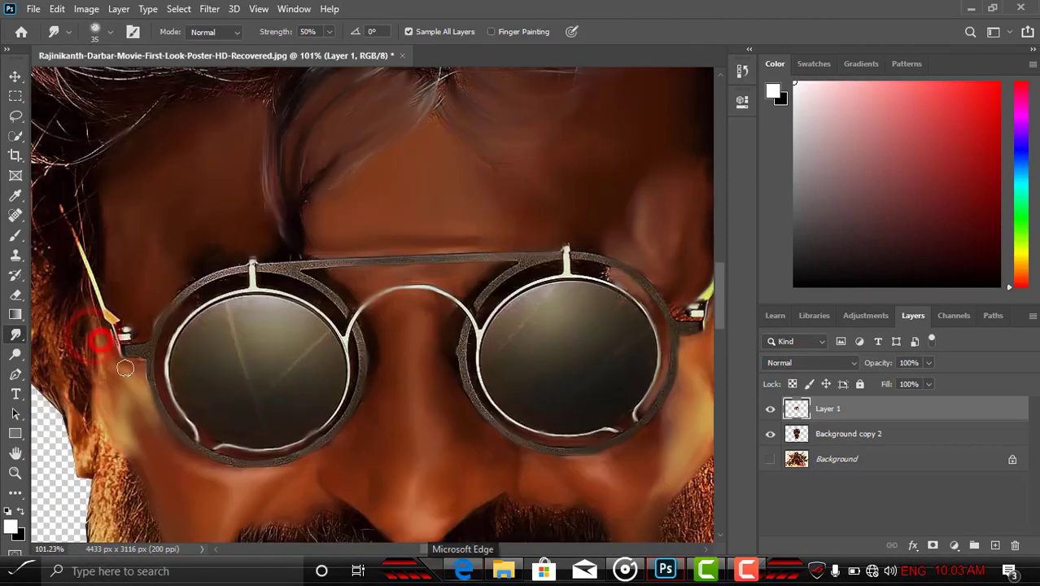
{"action": "scroll", "coordinate": [92, 342], "scroll_direction": "down", "scroll_amount": 7}
{"action": "scroll", "coordinate": [163, 325], "scroll_direction": "down", "scroll_amount": 1}
{"action": "left_click_drag", "start_coordinate": [305, 332], "coordinate": [327, 366]}
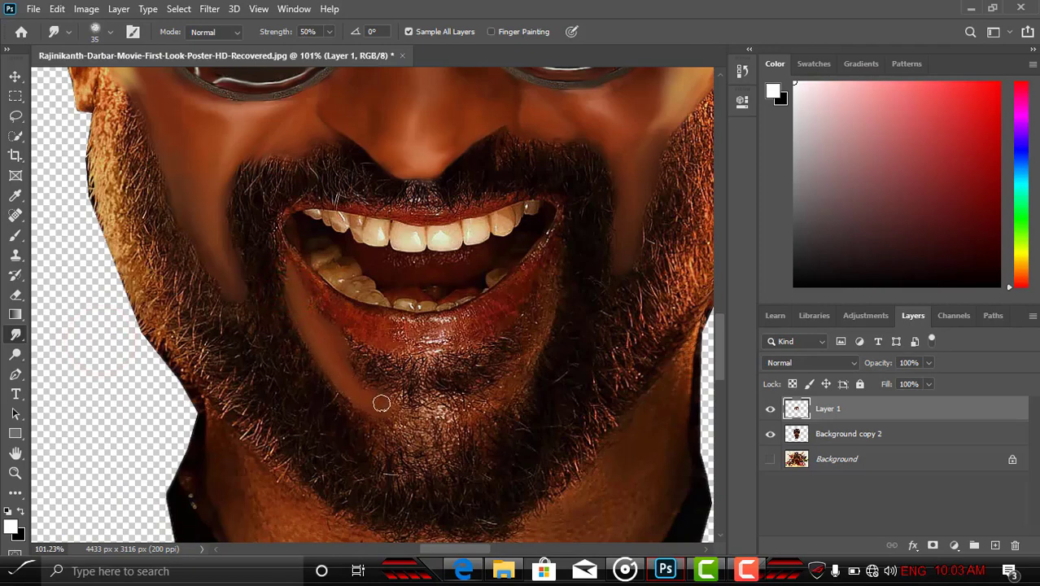
- Blend the beard line across the chin and back up toward the mouth corners
{"action": "left_click_drag", "start_coordinate": [508, 393], "coordinate": [476, 400]}
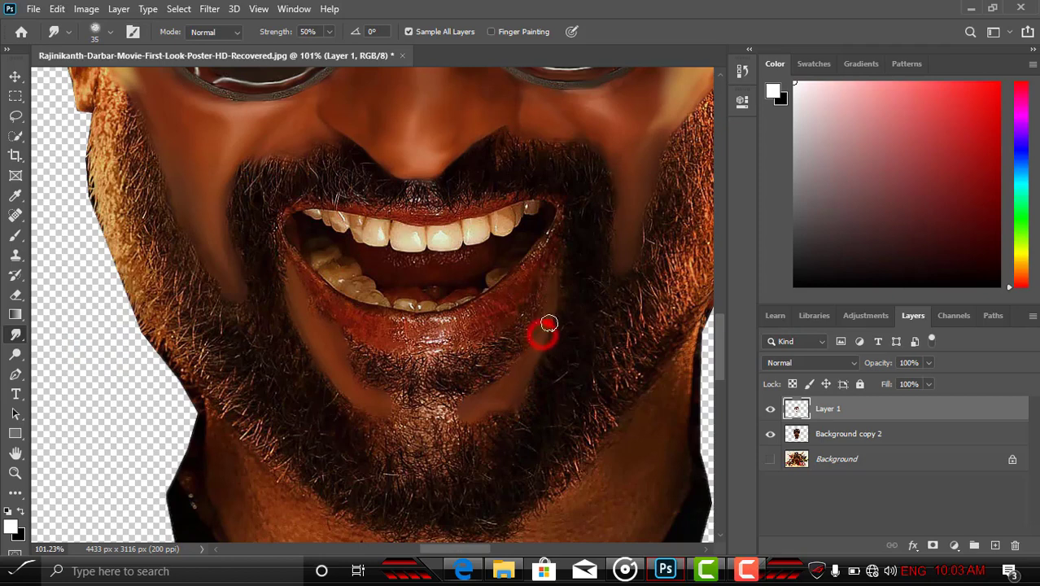
{"action": "left_click_drag", "start_coordinate": [543, 346], "coordinate": [547, 281]}
{"action": "left_click_drag", "start_coordinate": [384, 404], "coordinate": [417, 409]}
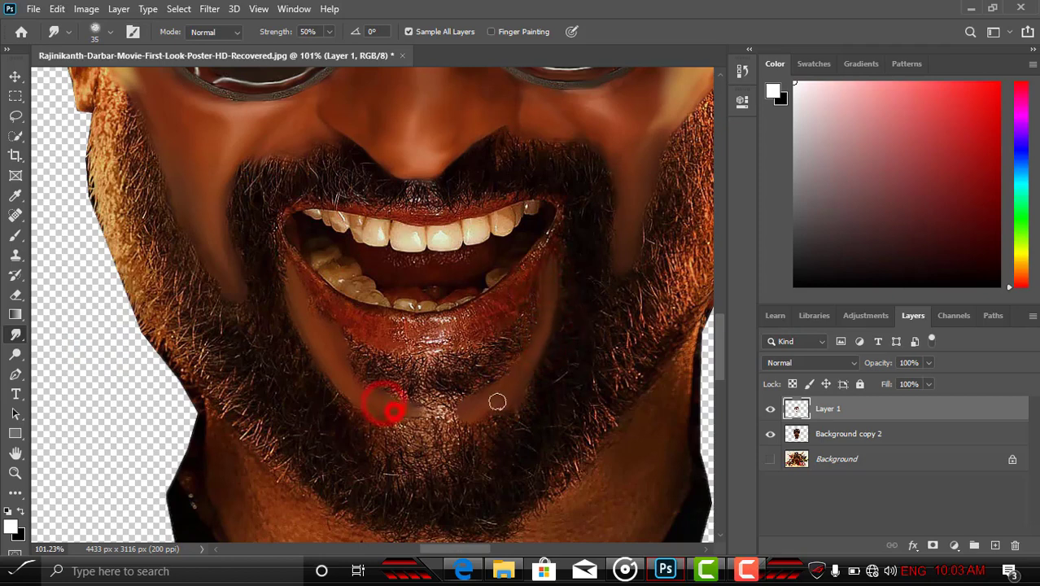
{"action": "scroll", "coordinate": [495, 399], "scroll_direction": "up", "scroll_amount": 2}
{"action": "left_click_drag", "start_coordinate": [390, 466], "coordinate": [384, 464]}
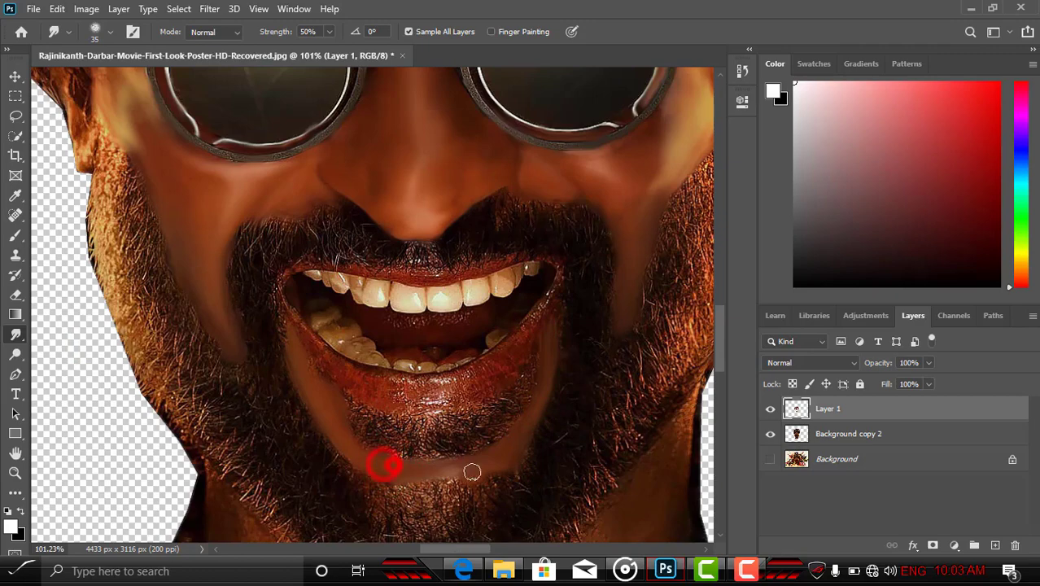
{"action": "left_click_drag", "start_coordinate": [472, 472], "coordinate": [475, 466]}
{"action": "scroll", "coordinate": [487, 454], "scroll_direction": "up", "scroll_amount": 2}
{"action": "scroll", "coordinate": [489, 454], "scroll_direction": "up", "scroll_amount": 1}
{"action": "scroll", "coordinate": [490, 457], "scroll_direction": "up", "scroll_amount": 2}
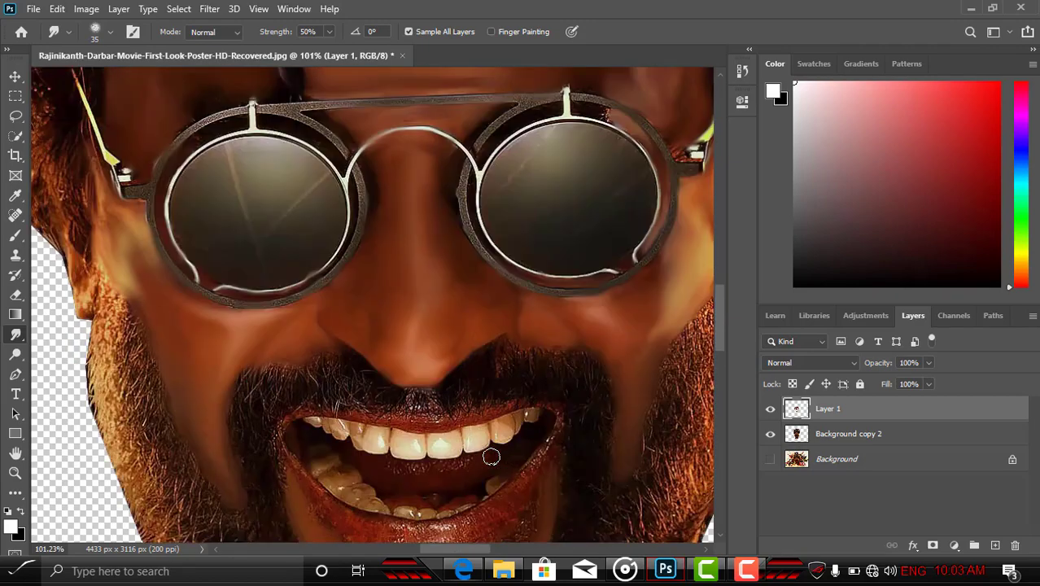
{"action": "scroll", "coordinate": [488, 454], "scroll_direction": "up", "scroll_amount": 3}
- Lower the Smudge strength from 50% to 15% and dismiss the audio device notification
{"action": "left_click", "coordinate": [329, 31]}
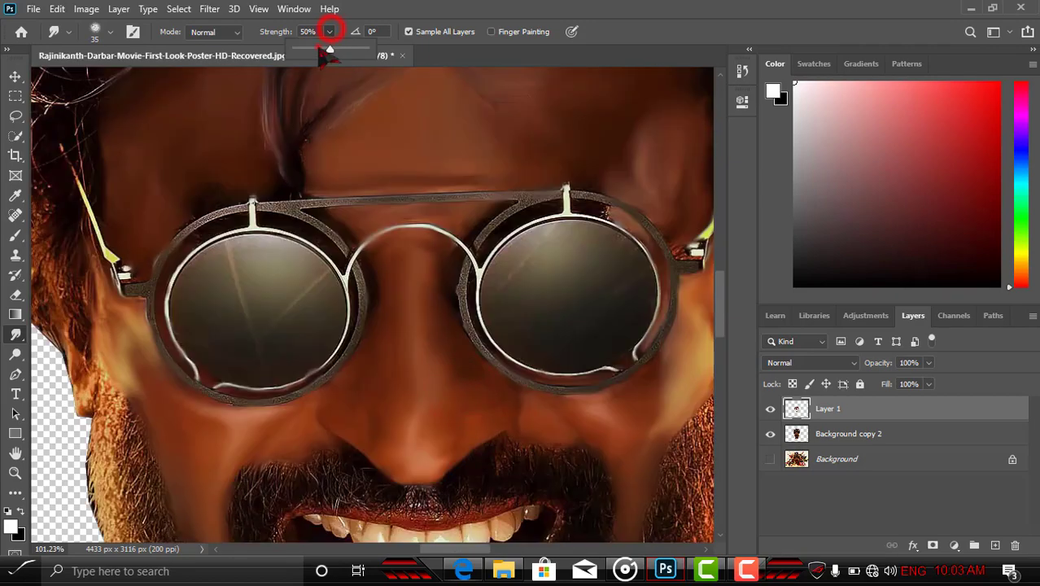
{"action": "left_click_drag", "start_coordinate": [330, 48], "coordinate": [306, 49]}
{"action": "left_click", "coordinate": [706, 569]}
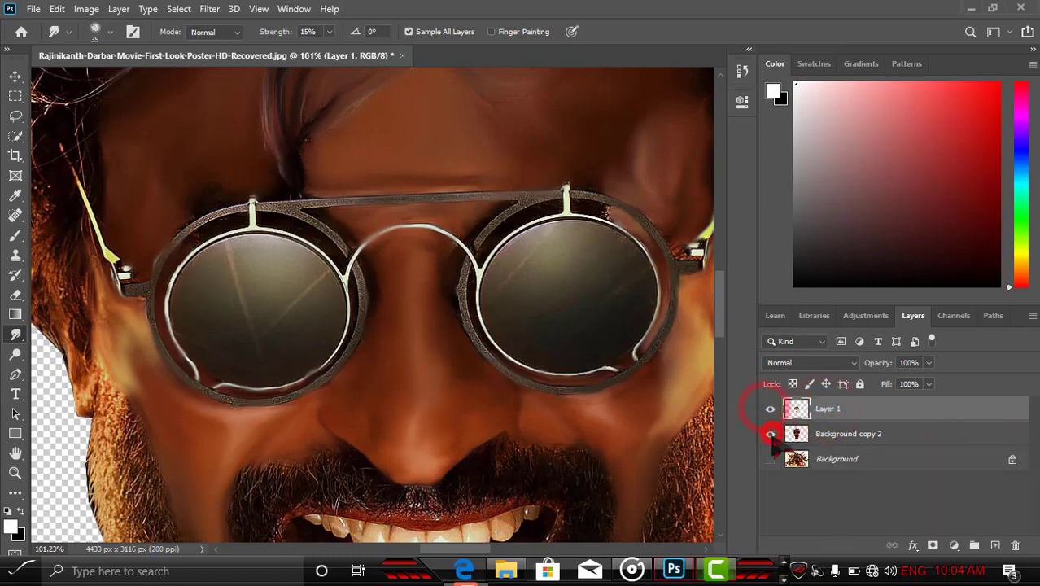
{"action": "left_click", "coordinate": [952, 476]}
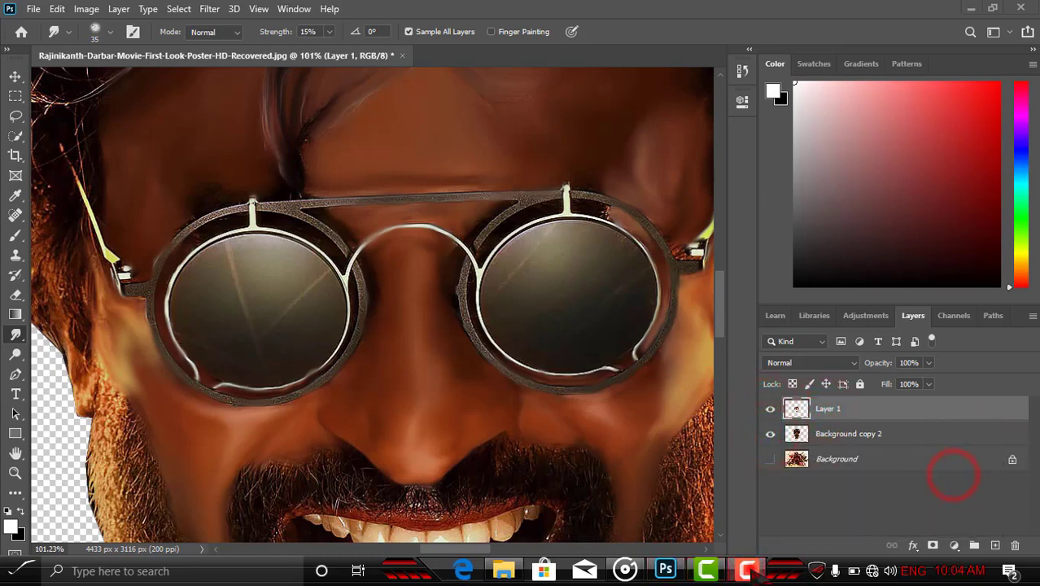
{"action": "left_click", "coordinate": [747, 571]}
{"action": "left_click", "coordinate": [963, 499]}
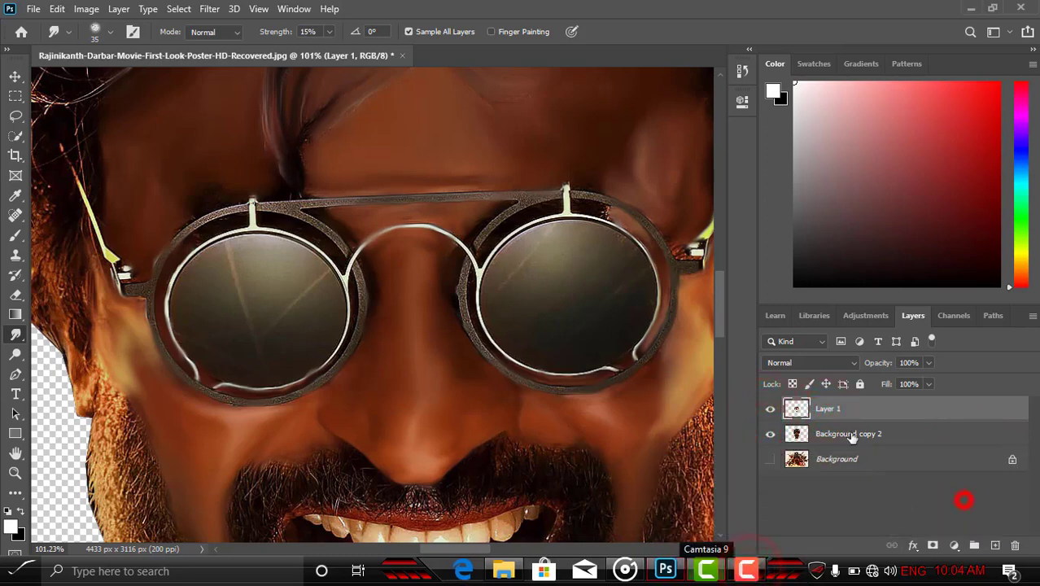
- Hide Background copy 2 to inspect Layer 1, show it again, and smudge the forehead into the hairline
{"action": "left_click", "coordinate": [767, 440]}
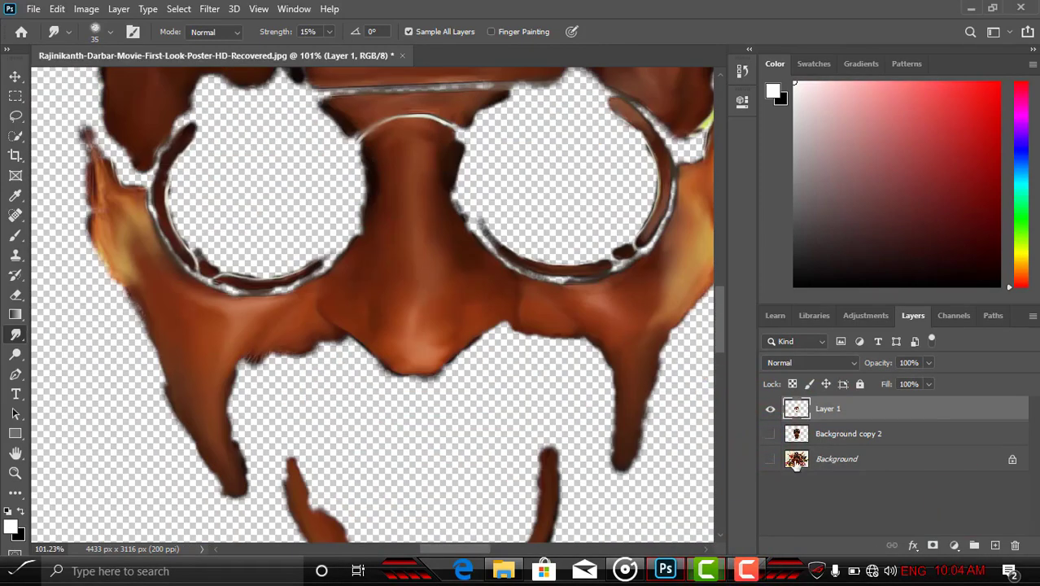
{"action": "left_click", "coordinate": [769, 434]}
{"action": "left_click", "coordinate": [476, 197]}
{"action": "left_click", "coordinate": [438, 179]}
- Blend the forehead skin into the central hairline at 15% strength, then select the Move tool
{"action": "left_click", "coordinate": [446, 203]}
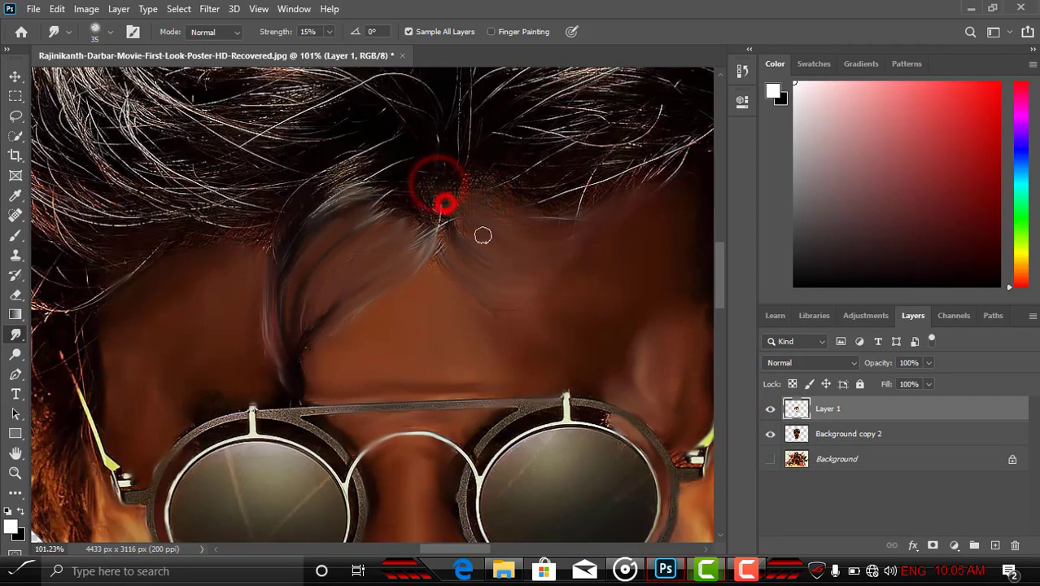
{"action": "left_click", "coordinate": [453, 213]}
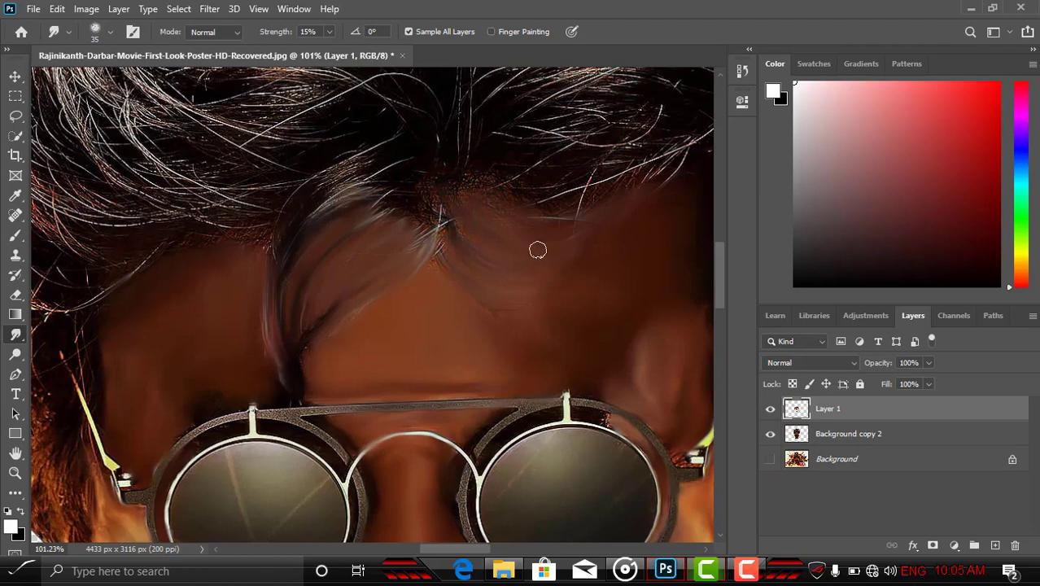
{"action": "scroll", "coordinate": [440, 202], "scroll_direction": "up", "scroll_amount": 3}
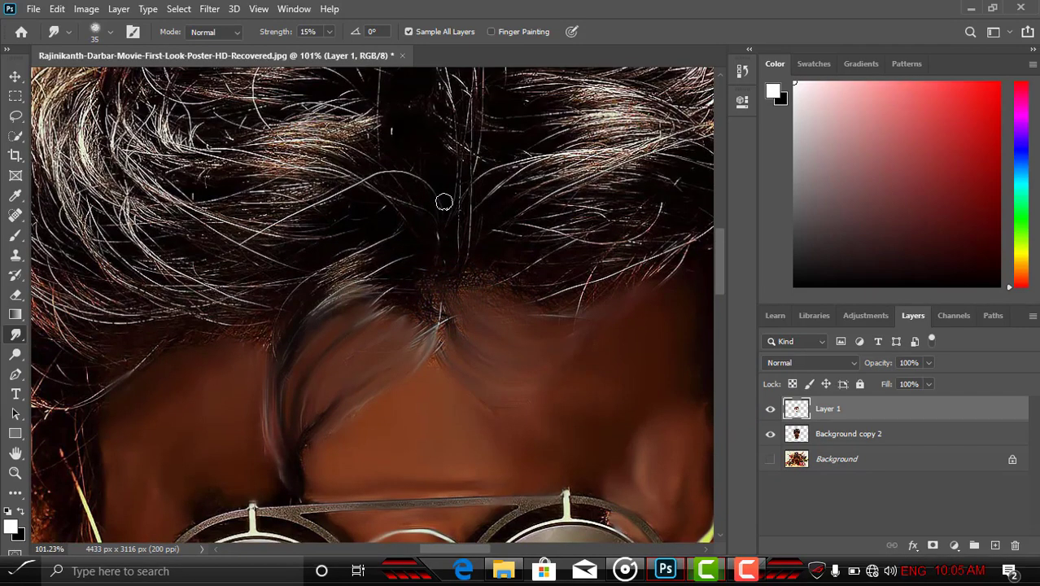
{"action": "scroll", "coordinate": [529, 313], "scroll_direction": "up", "scroll_amount": 3}
{"action": "scroll", "coordinate": [529, 314], "scroll_direction": "up", "scroll_amount": 3}
{"action": "scroll", "coordinate": [527, 310], "scroll_direction": "up", "scroll_amount": 2}
{"action": "scroll", "coordinate": [530, 306], "scroll_direction": "down", "scroll_amount": 4}
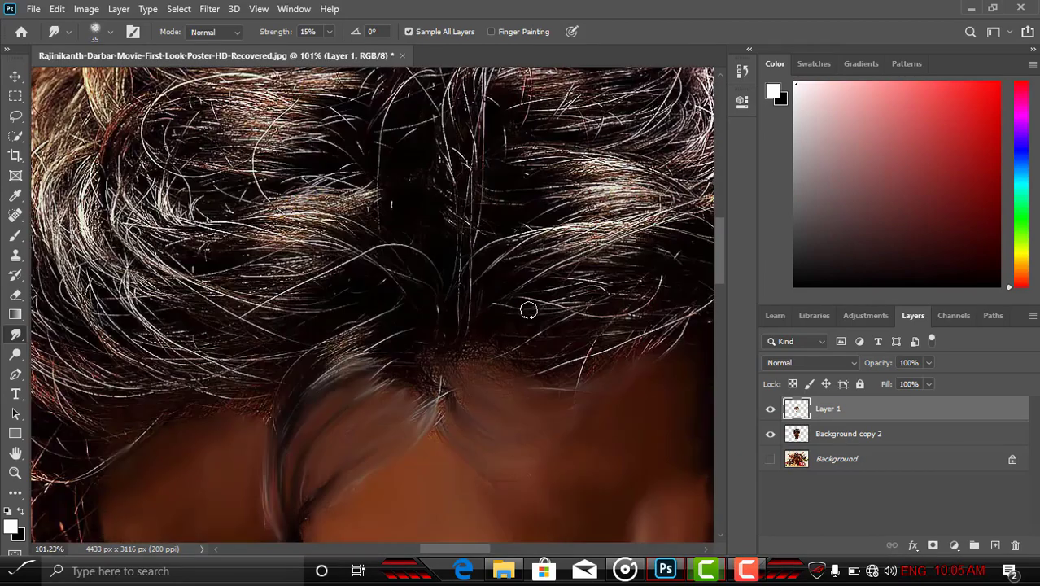
{"action": "scroll", "coordinate": [217, 217], "scroll_direction": "down", "scroll_amount": 3}
{"action": "left_click", "coordinate": [14, 76]}
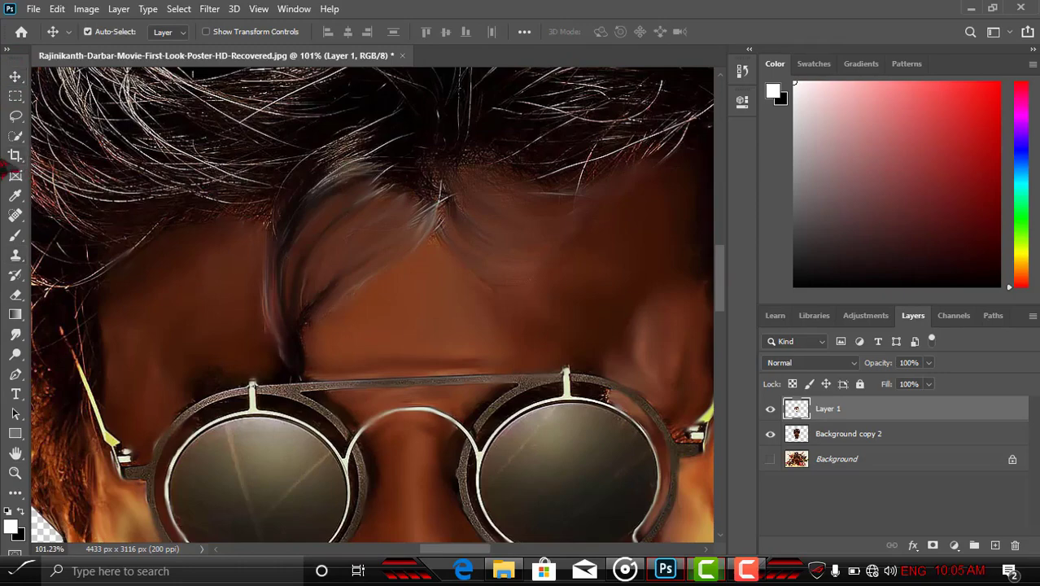
{"action": "key", "text": "z"}
{"action": "scroll", "coordinate": [298, 67], "scroll_direction": "up", "scroll_amount": 1}
{"action": "left_click", "coordinate": [457, 31]}
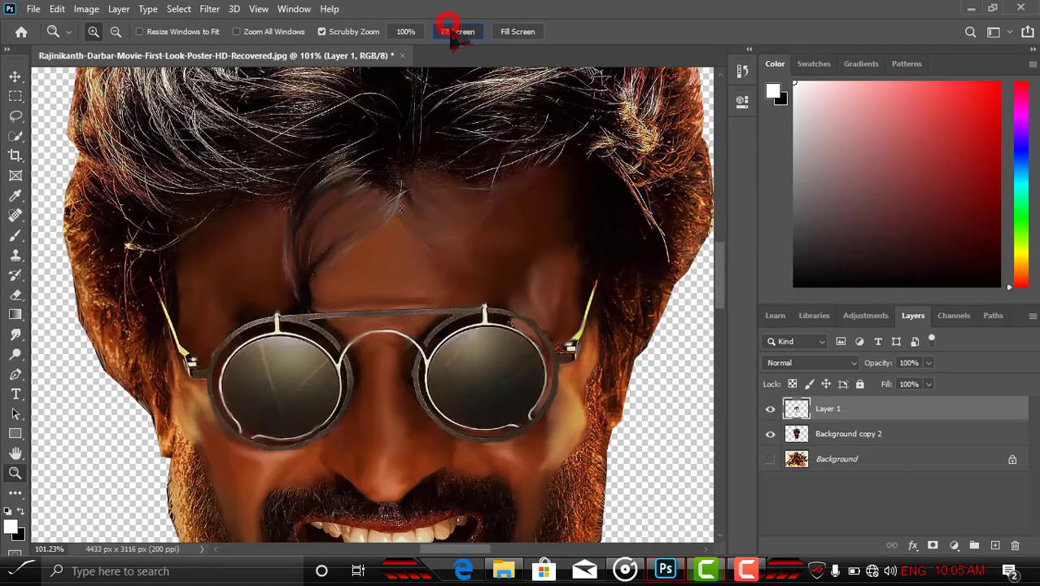
{"action": "mouse_move", "coordinate": [380, 317]}
{"action": "left_mouse_down"}
{"action": "mouse_move", "coordinate": [436, 396]}
{"action": "mouse_move", "coordinate": [463, 411]}
{"action": "left_mouse_up"}
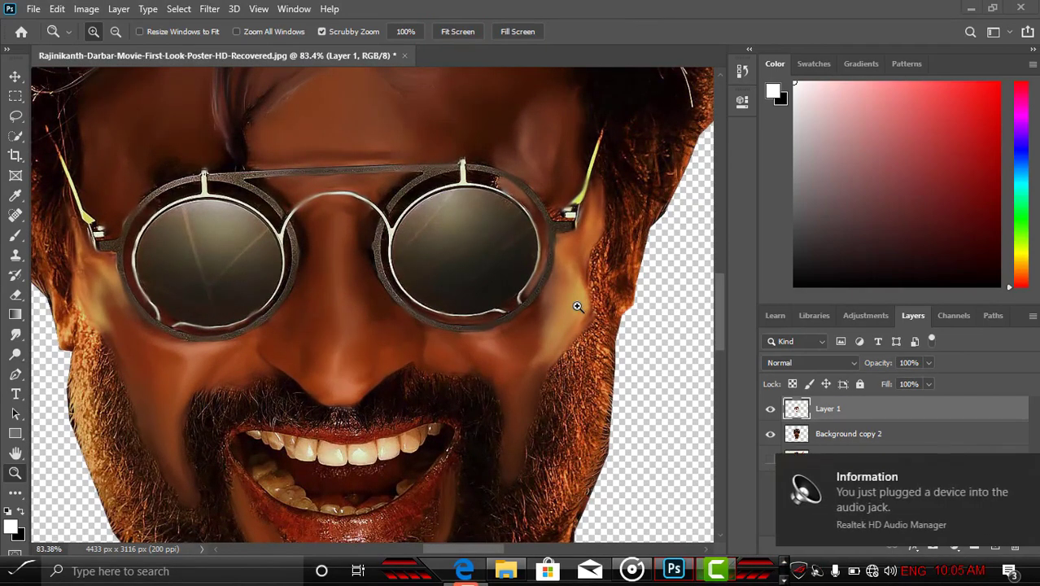
{"action": "left_click", "coordinate": [616, 320]}
{"action": "scroll", "coordinate": [616, 320], "scroll_direction": "down", "scroll_amount": 3}
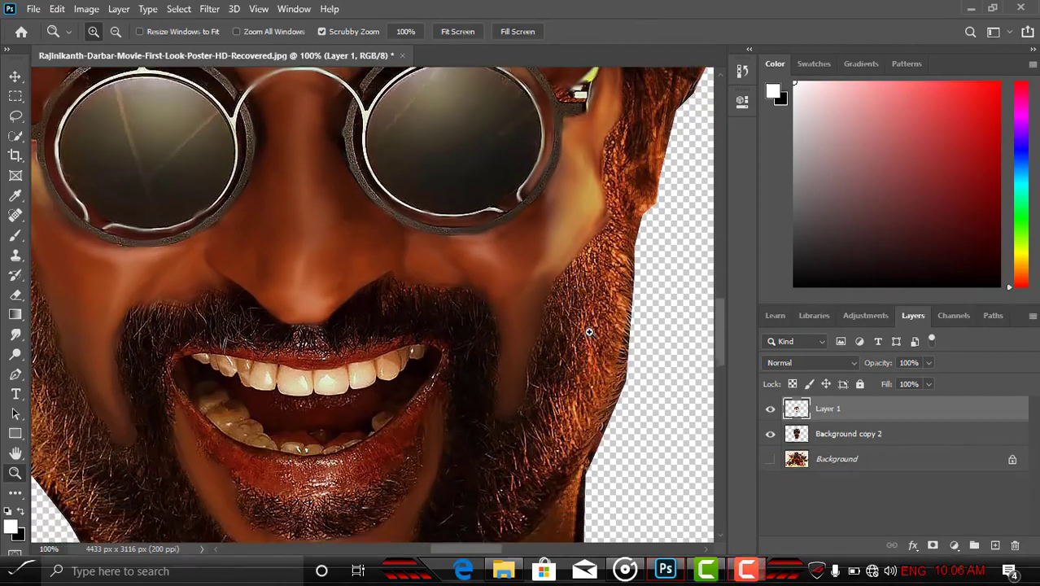
{"action": "scroll", "coordinate": [588, 338], "scroll_direction": "down", "scroll_amount": 2}
{"action": "scroll", "coordinate": [316, 488], "scroll_direction": "up", "scroll_amount": 5}
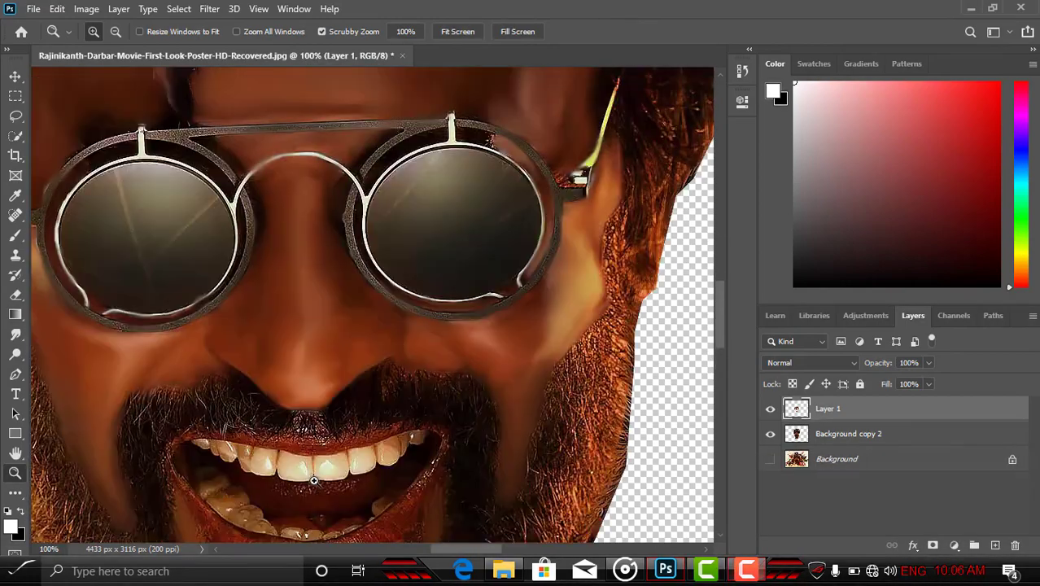
{"action": "scroll", "coordinate": [314, 481], "scroll_direction": "up", "scroll_amount": 3}
{"action": "scroll", "coordinate": [316, 417], "scroll_direction": "up", "scroll_amount": 2}
{"action": "scroll", "coordinate": [354, 248], "scroll_direction": "up", "scroll_amount": 2}
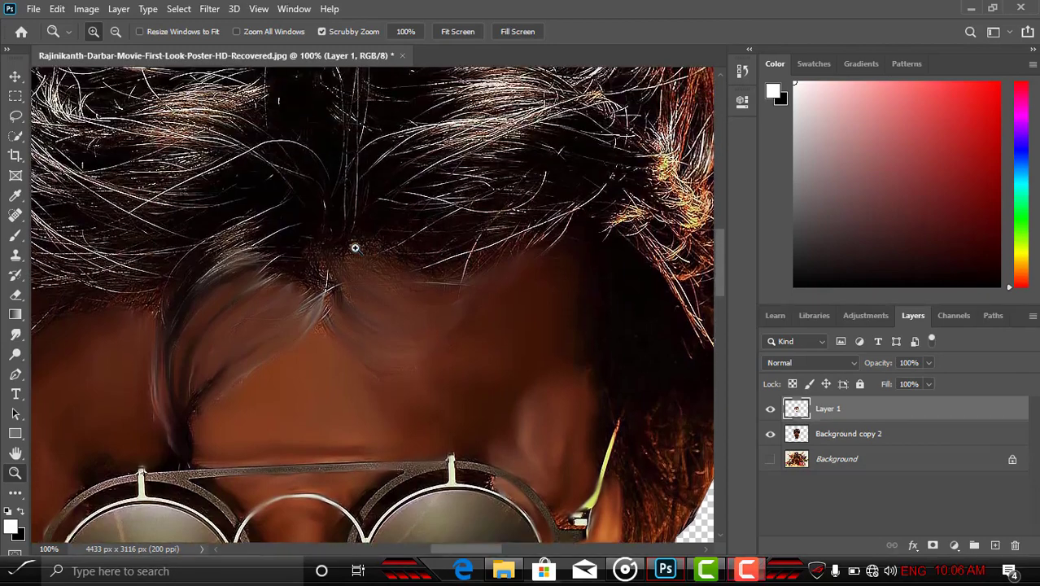
{"action": "scroll", "coordinate": [354, 248], "scroll_direction": "up", "scroll_amount": 1}
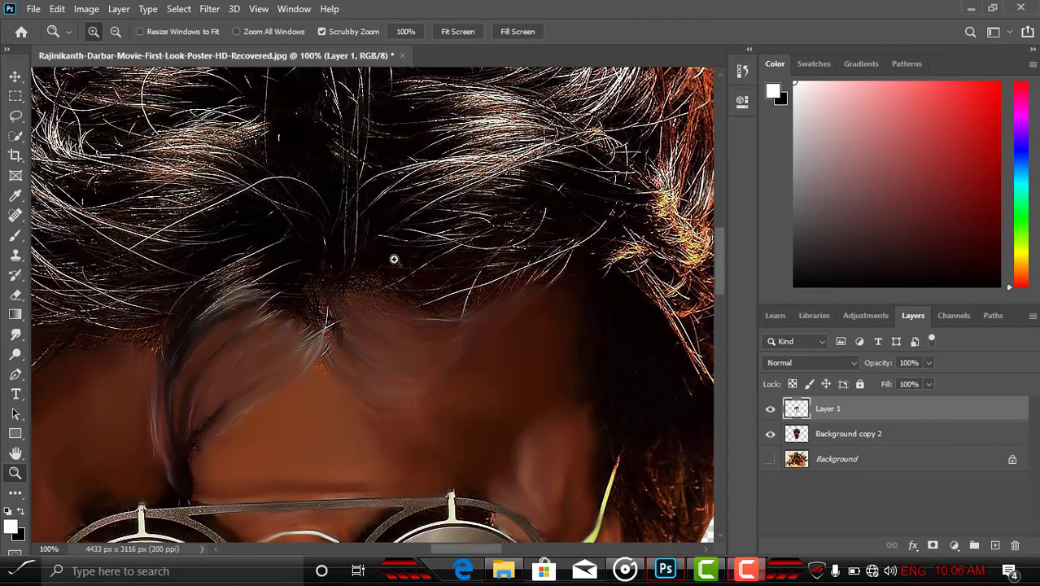